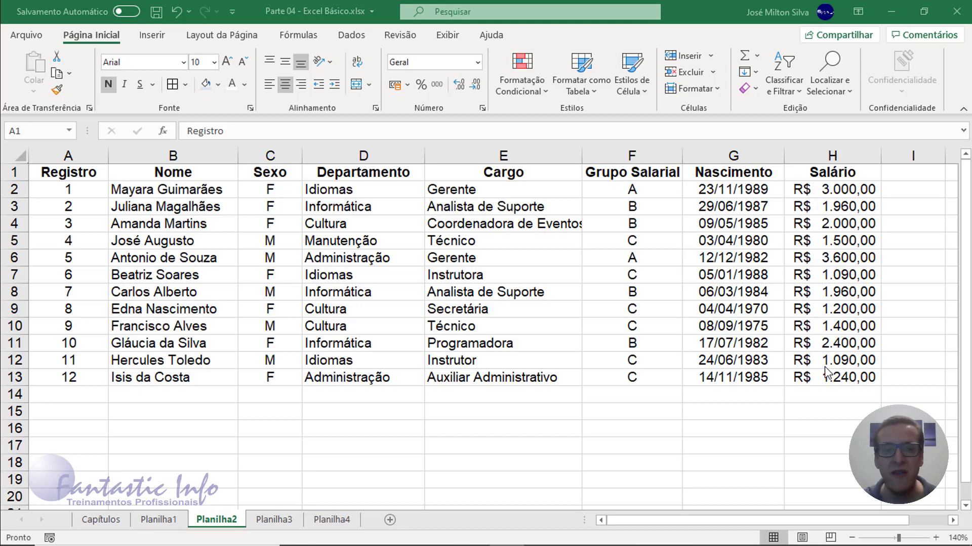
# - Select the employee data range A1:H13, including the Registro header row
pyautogui.click(68, 173)
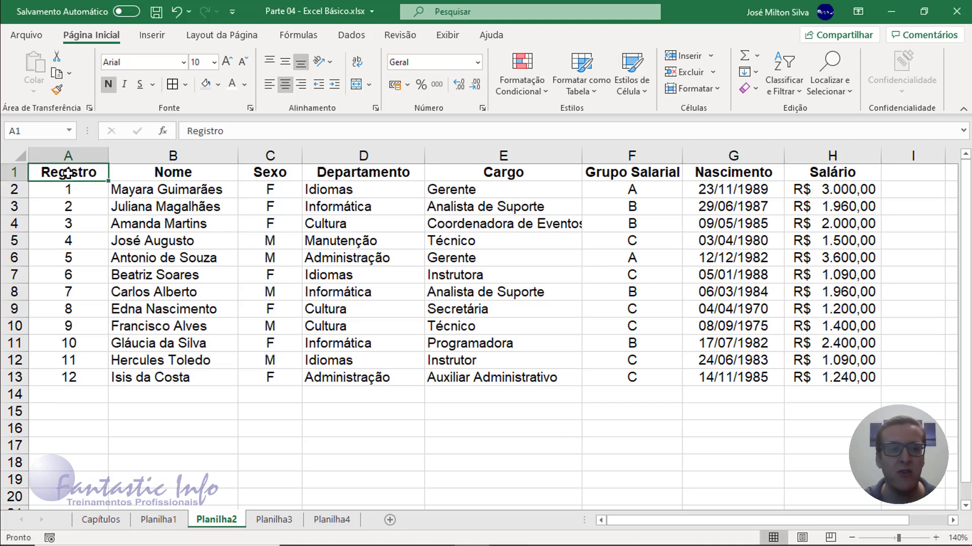
pyautogui.moveTo(69, 174)
pyautogui.mouseDown()
pyautogui.moveTo(846, 365)
pyautogui.moveTo(845, 377)
pyautogui.mouseUp()
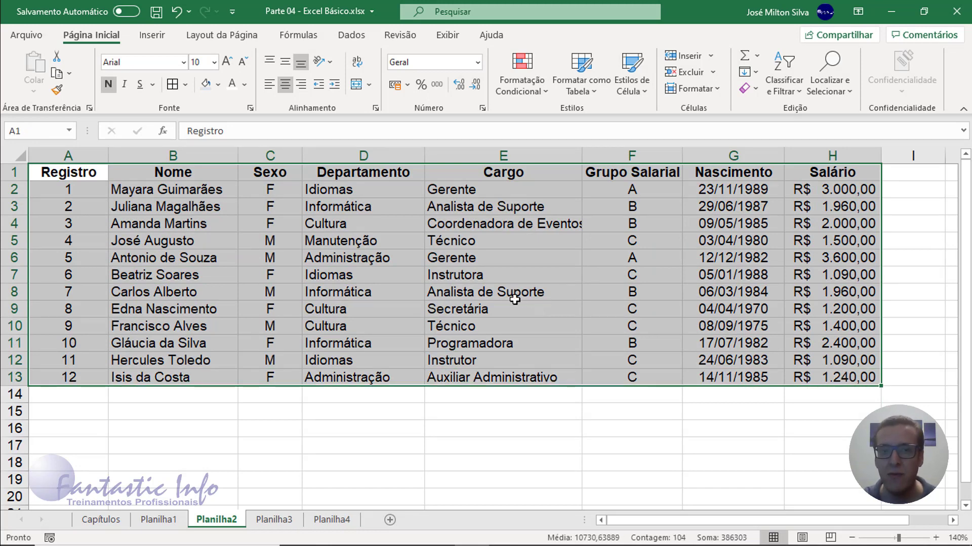
pyautogui.click(78, 177)
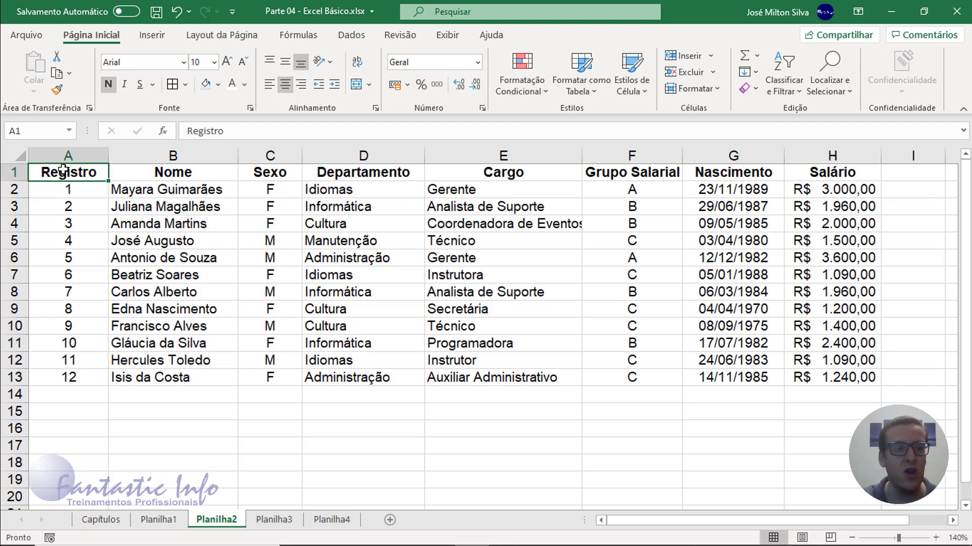
pyautogui.moveTo(62, 170)
pyautogui.mouseDown()
pyautogui.moveTo(816, 361)
pyautogui.moveTo(820, 378)
pyautogui.mouseUp()
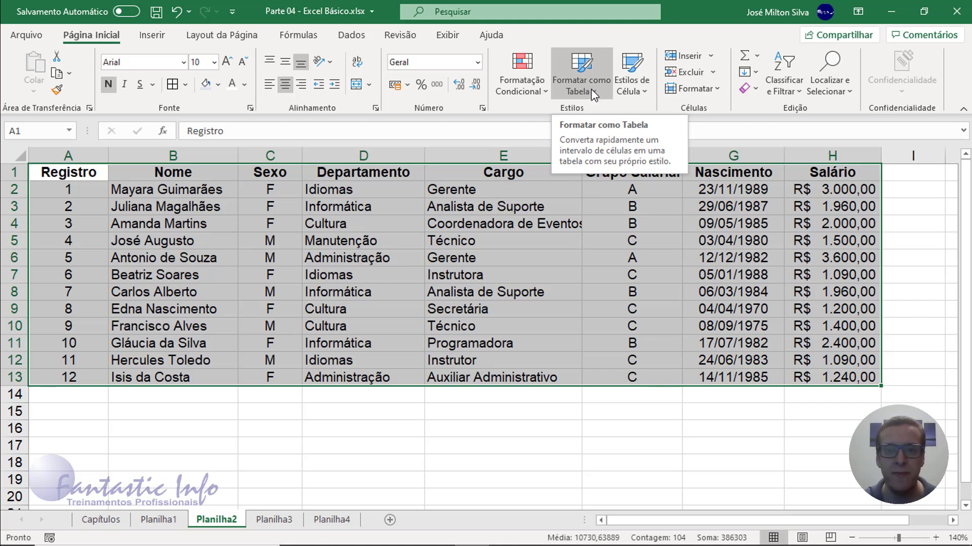
# - Choose the Vermelho, Estilo de Tabela Média 10 style from Formatar como Tabela
pyautogui.click(595, 96)
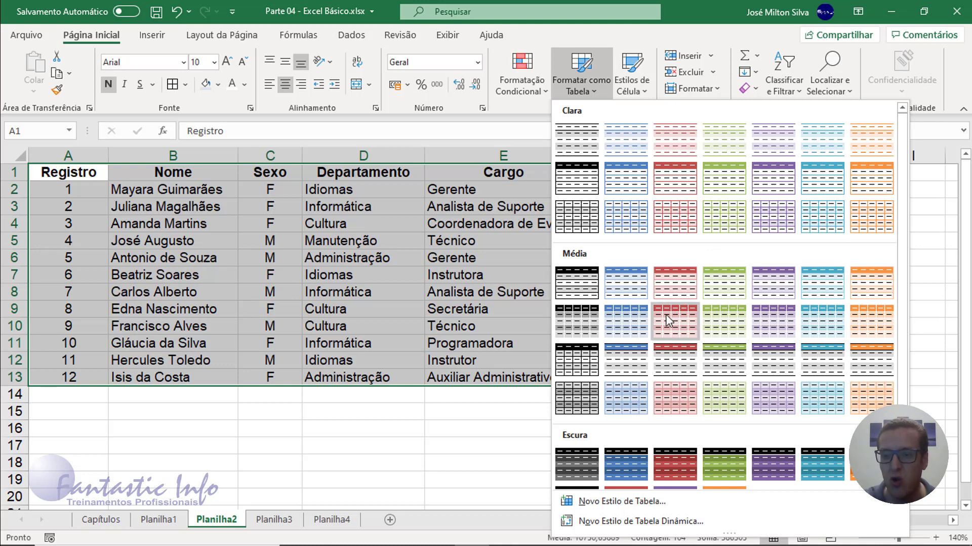
pyautogui.scroll(-1, 668, 323)
pyautogui.scroll(1, 669, 322)
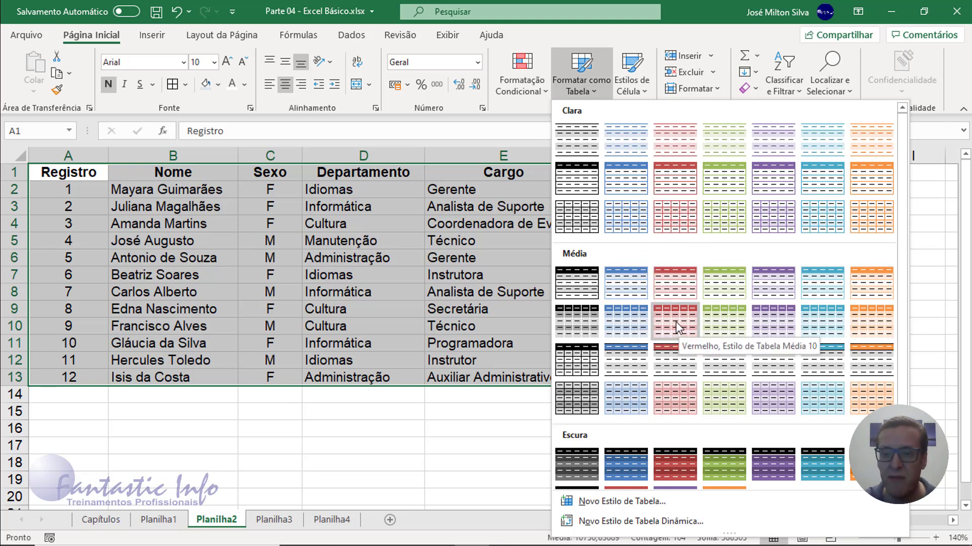
pyautogui.click(677, 327)
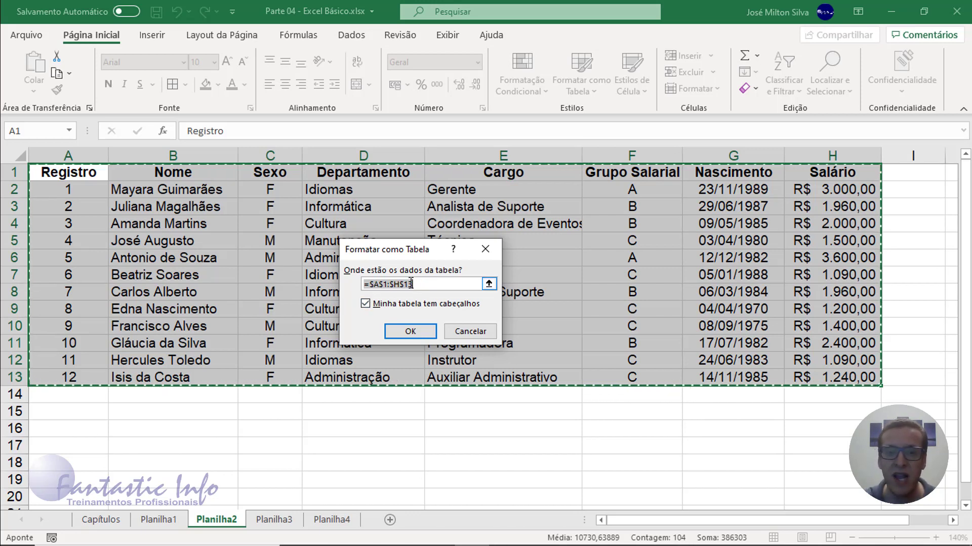
# - Set the table range to $A$1:$H$13 with headers enabled and create the table
pyautogui.moveTo(436, 284); pyautogui.dragTo(356, 286)
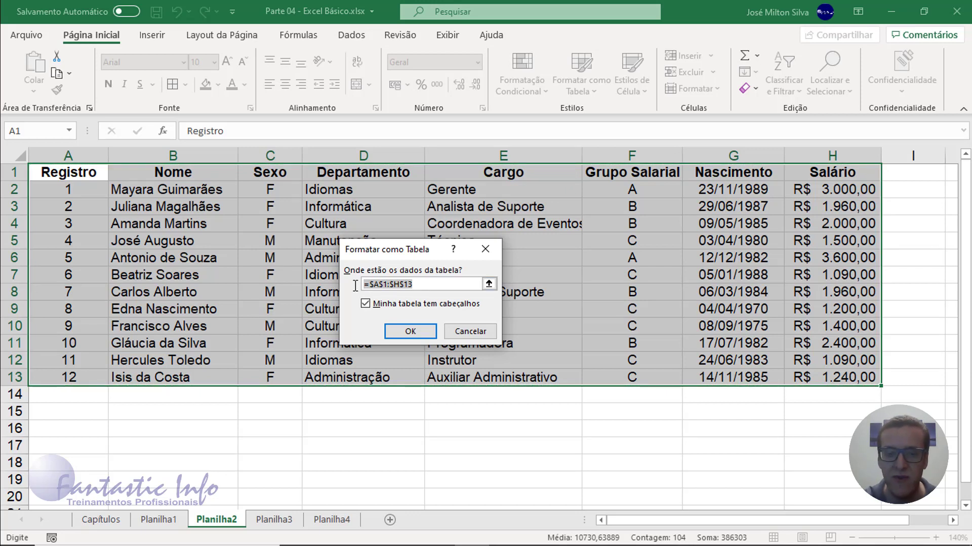
pyautogui.press('BackSpace')
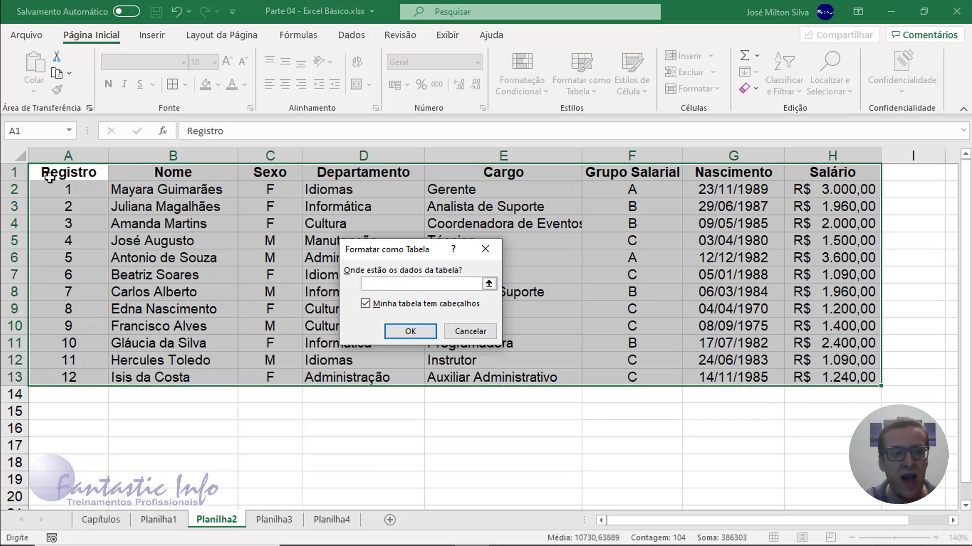
pyautogui.moveTo(49, 177); pyautogui.dragTo(856, 378)
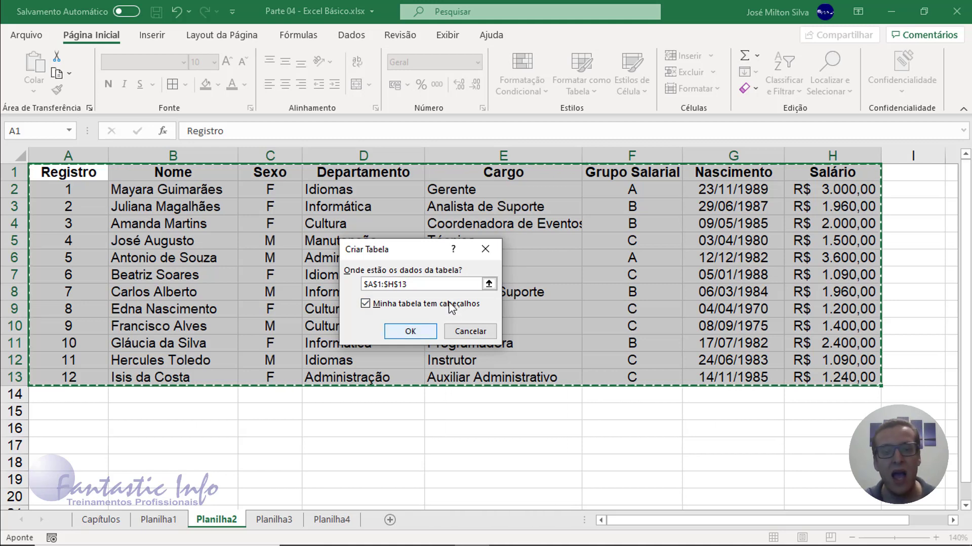
pyautogui.click(410, 332)
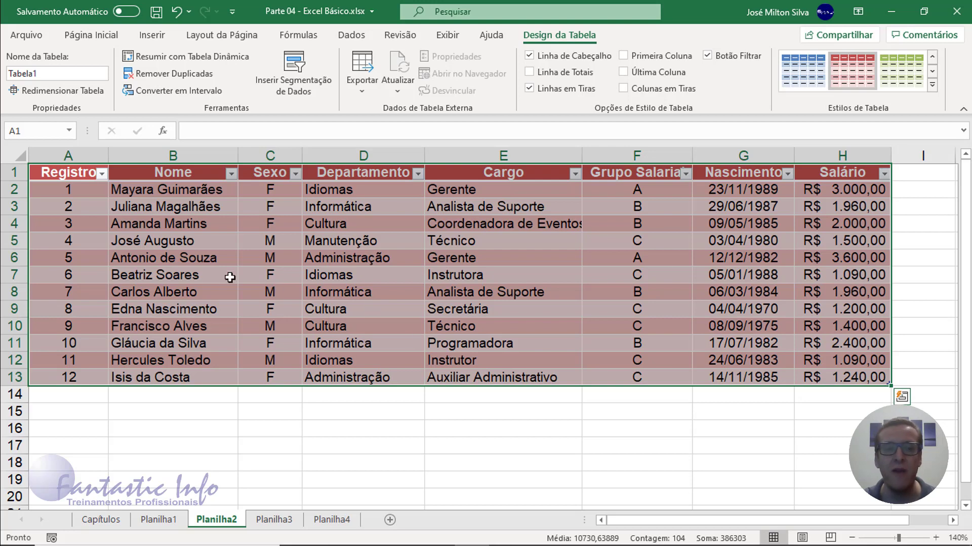
# - Autofit column E so 'Coordenadora de Eventos' shows fully, then move to cell B16
pyautogui.click(74, 194)
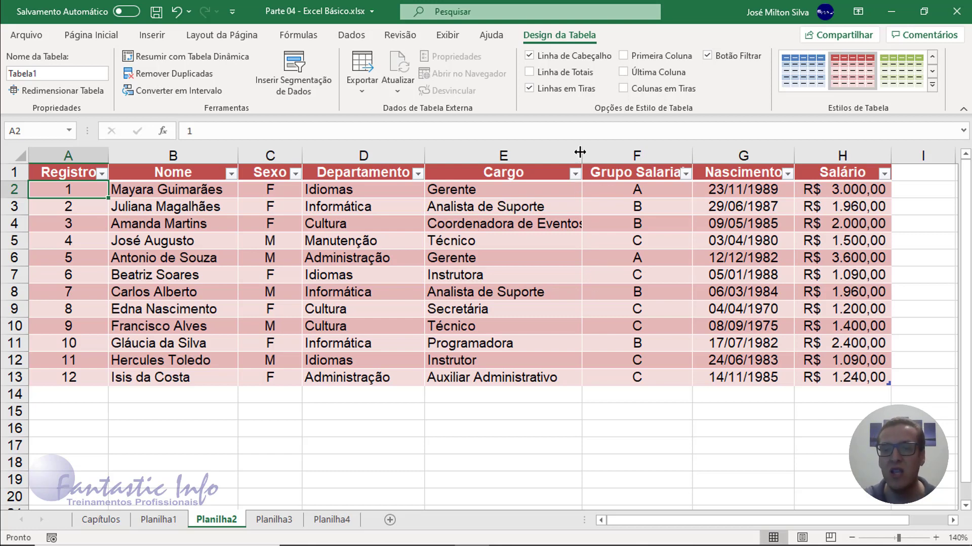
pyautogui.doubleClick(580, 152)
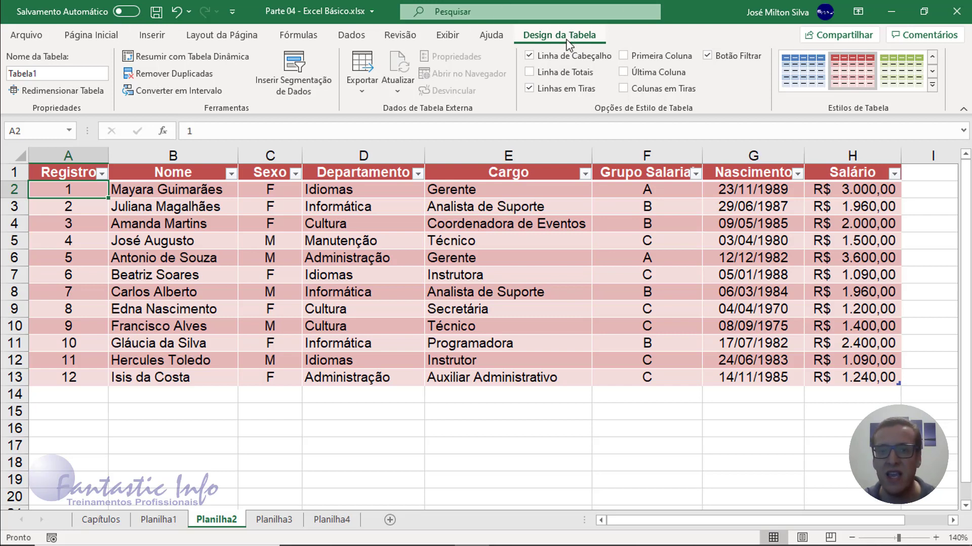
pyautogui.click(562, 45)
pyautogui.click(558, 45)
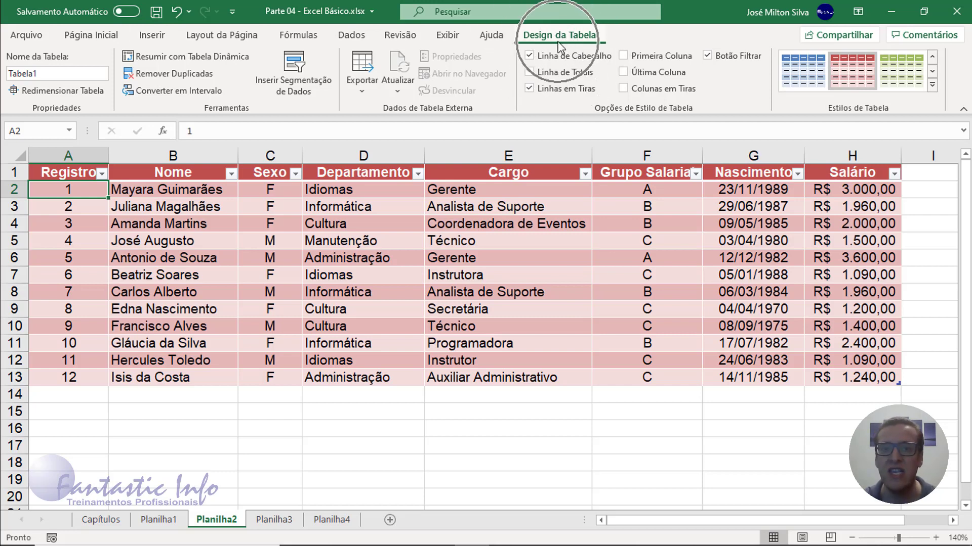
pyautogui.click(559, 44)
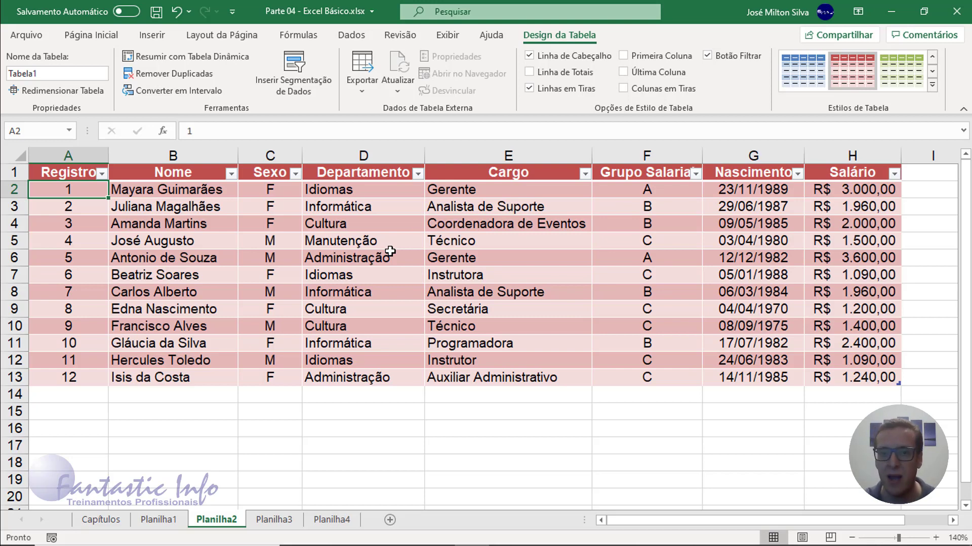
pyautogui.click(210, 434)
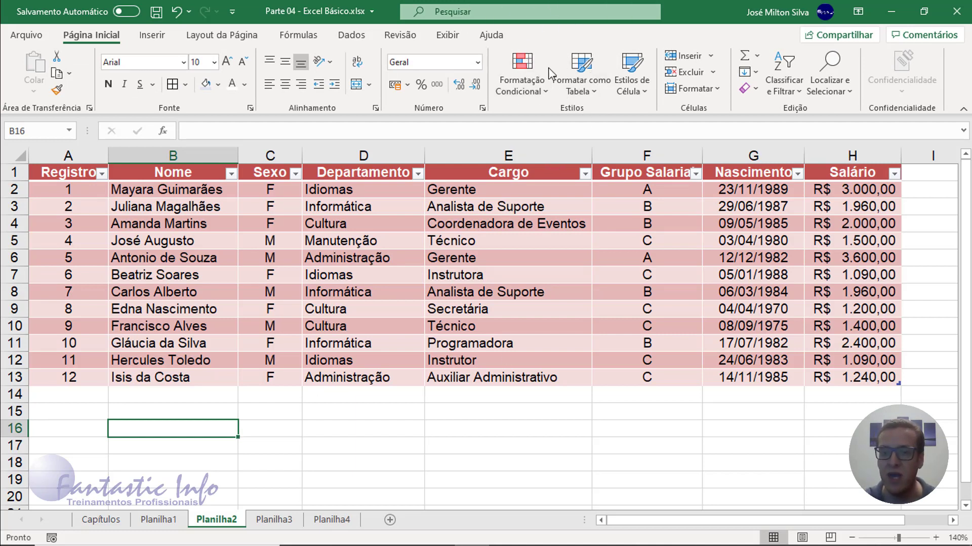
# - Preview a green style on the table, then apply a red medium style from the full gallery
pyautogui.click(393, 281)
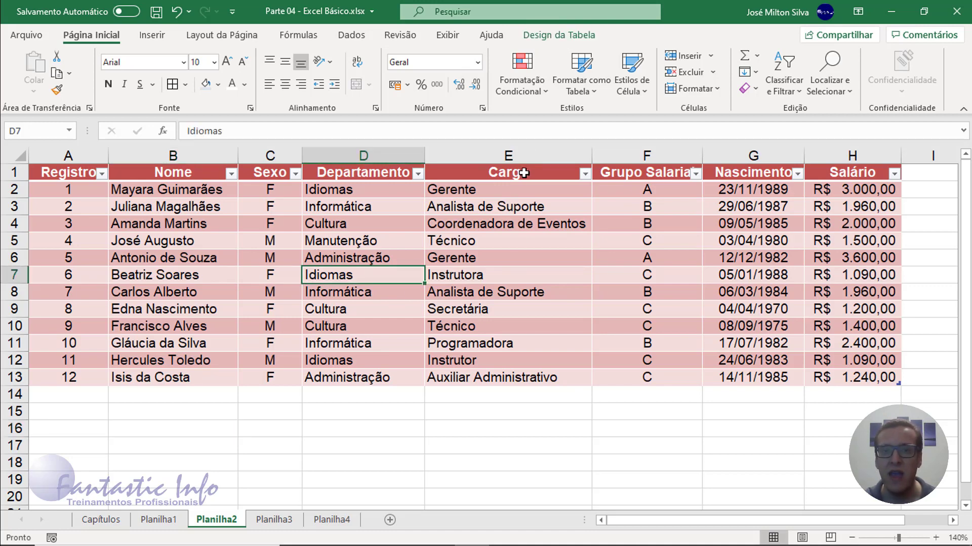
pyautogui.click(555, 35)
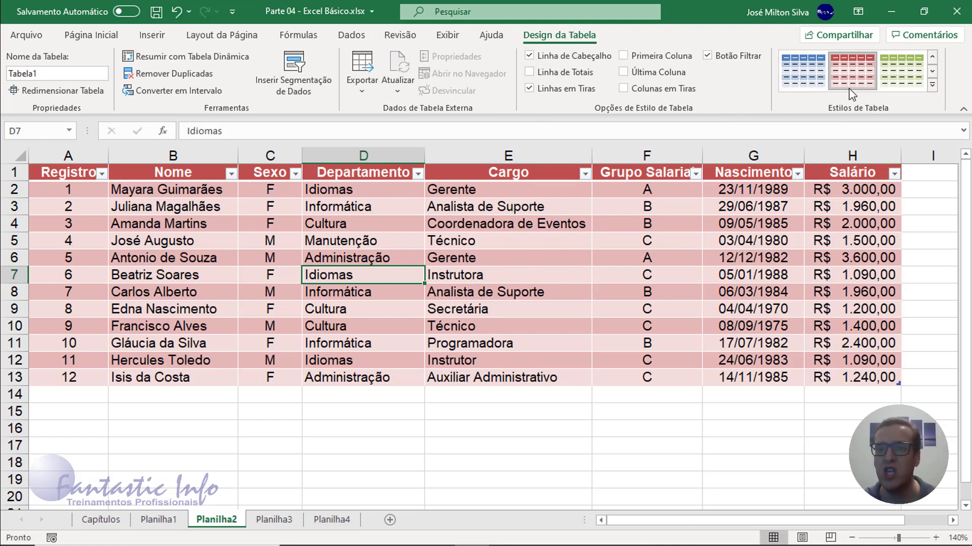
pyautogui.click(895, 75)
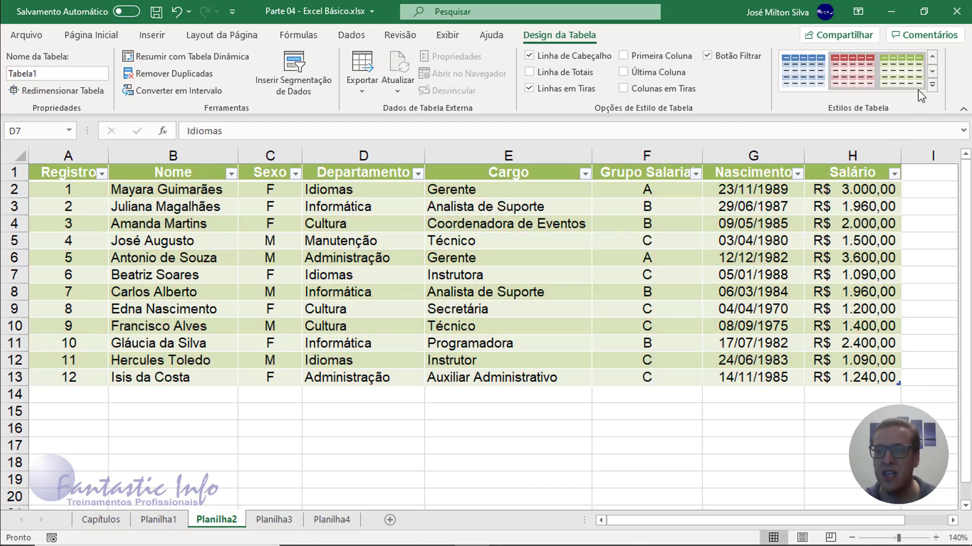
pyautogui.click(931, 84)
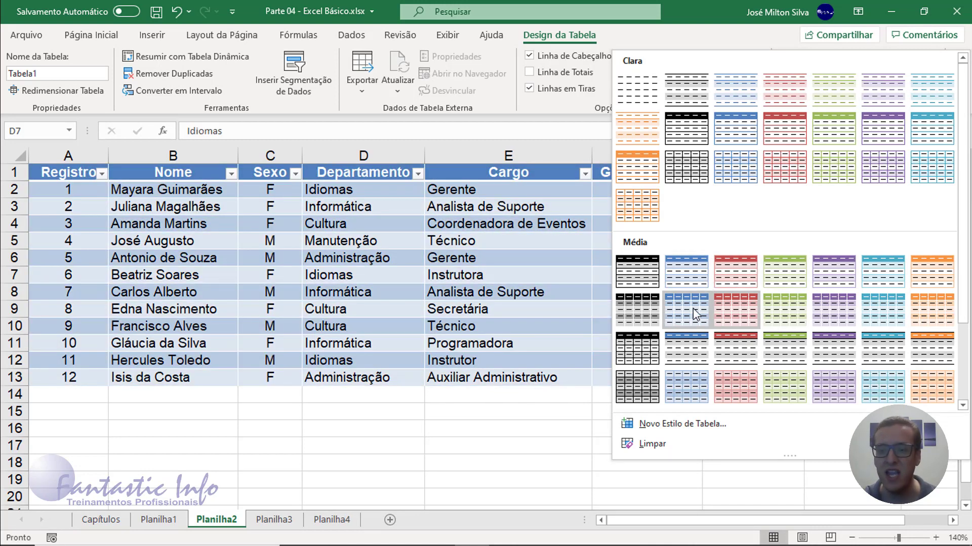
pyautogui.click(740, 269)
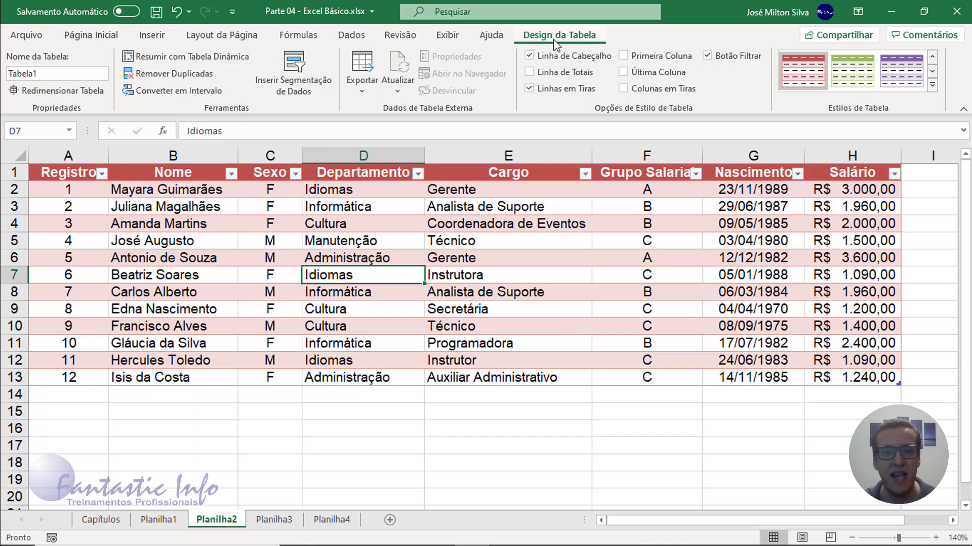
# - Replace the table name Tabela1 with 'Cadastro' in the Nome da Tabela box
pyautogui.click(42, 73)
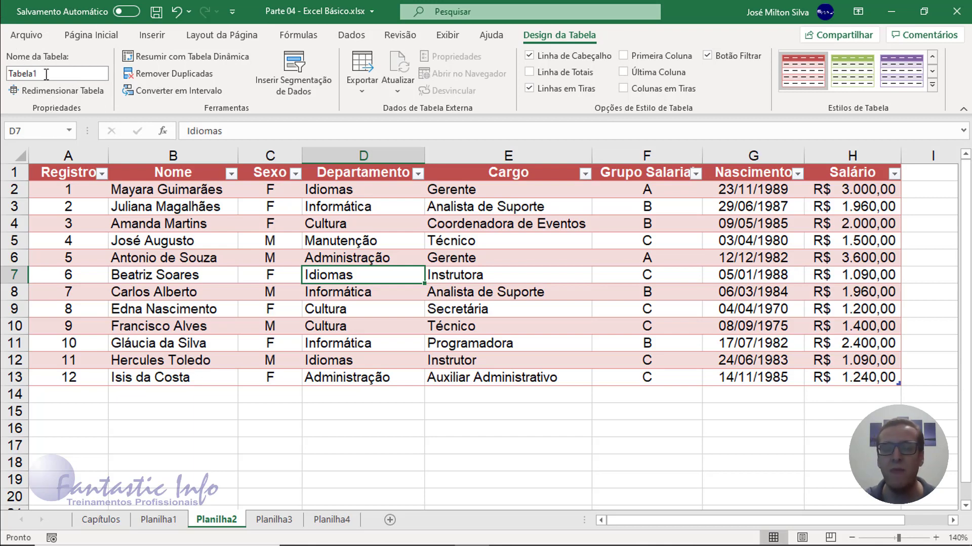
pyautogui.doubleClick(46, 74)
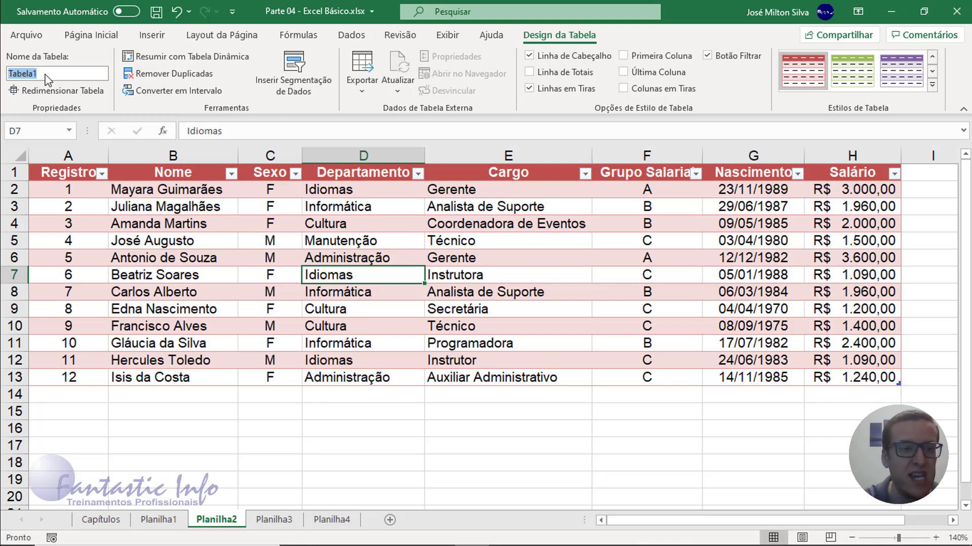
pyautogui.write('Cadast')
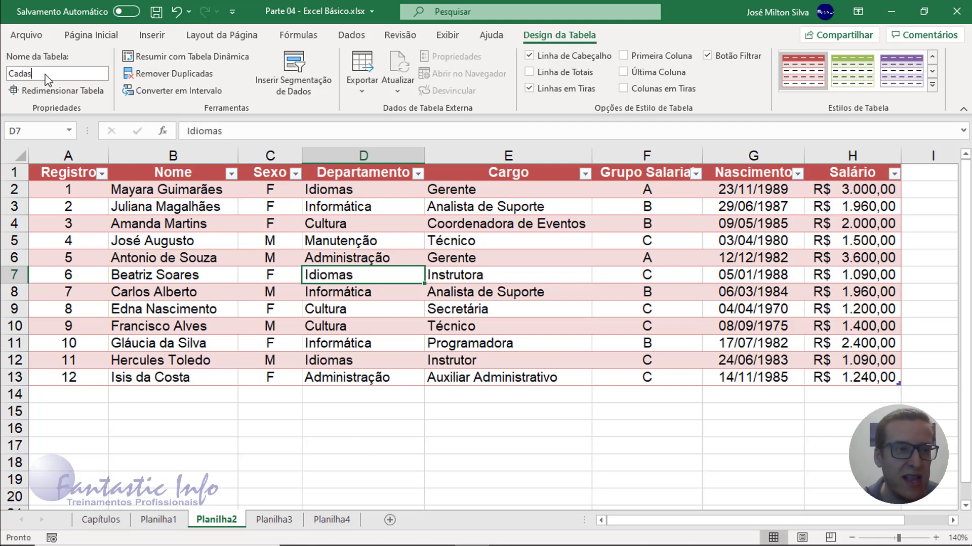
pyautogui.write('ro')
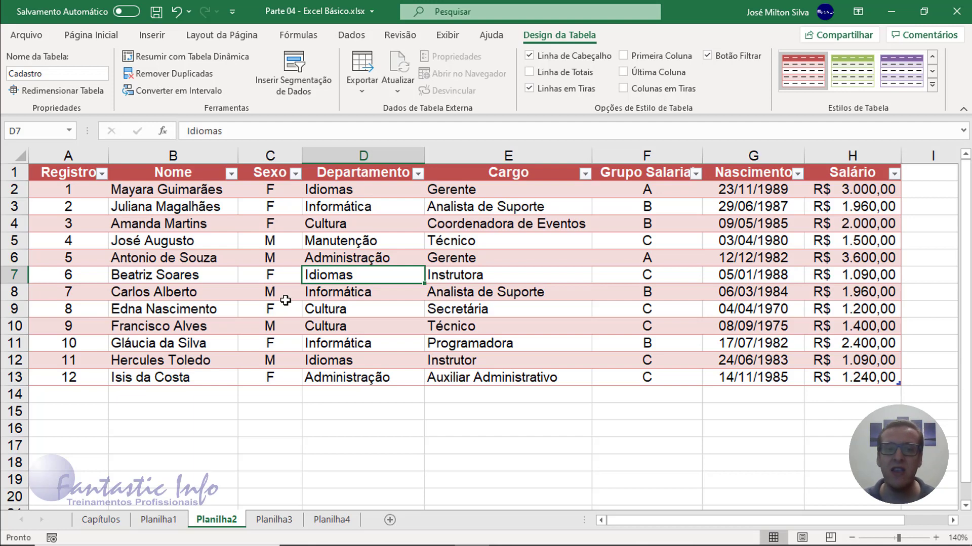
pyautogui.moveTo(56, 175)
pyautogui.mouseDown()
pyautogui.moveTo(799, 340)
pyautogui.moveTo(868, 379)
pyautogui.mouseUp()
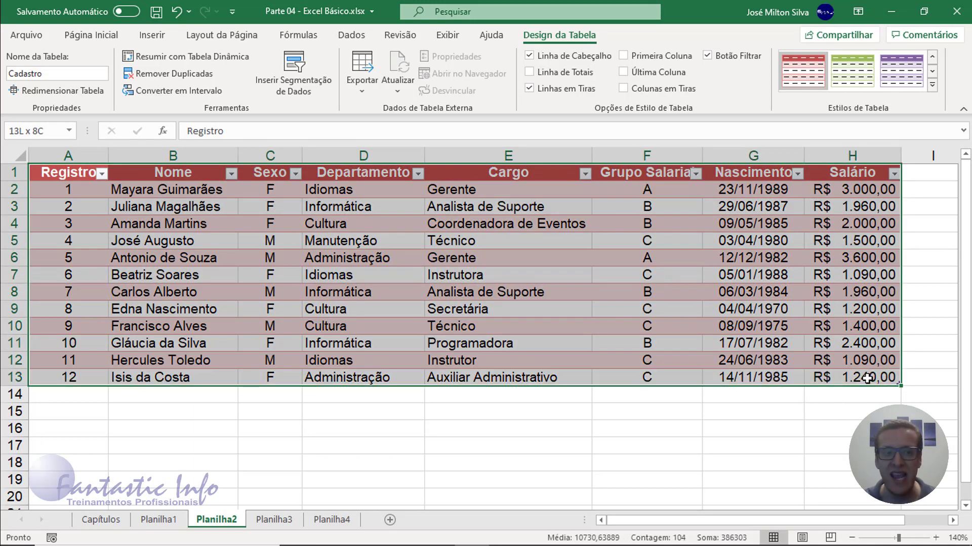
pyautogui.click(421, 285)
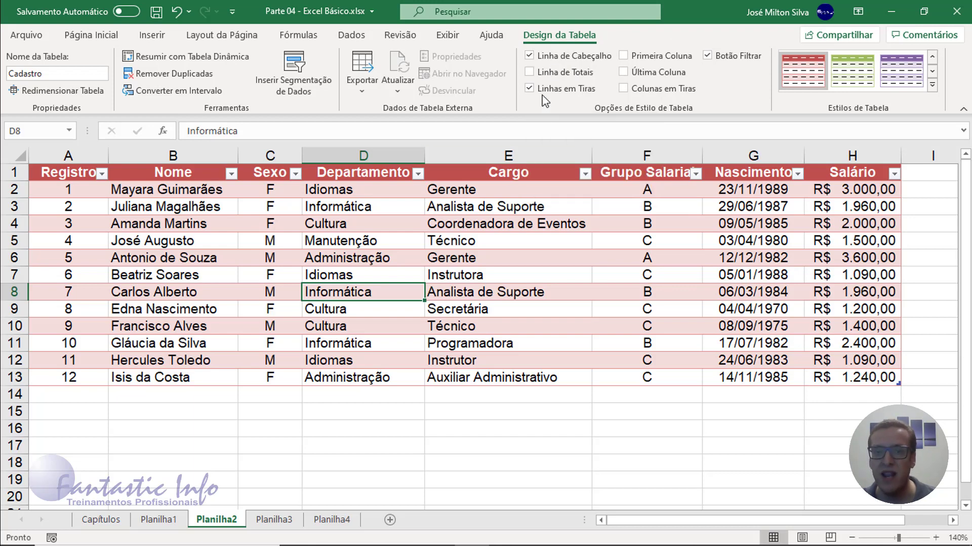
# - Keep the header row with filter buttons shown and make the first column bold
pyautogui.click(566, 55)
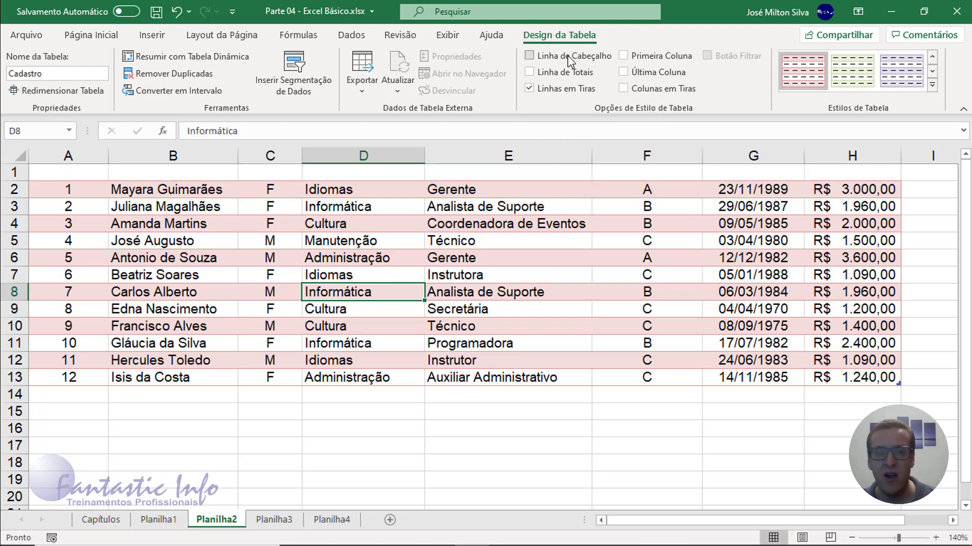
pyautogui.click(566, 56)
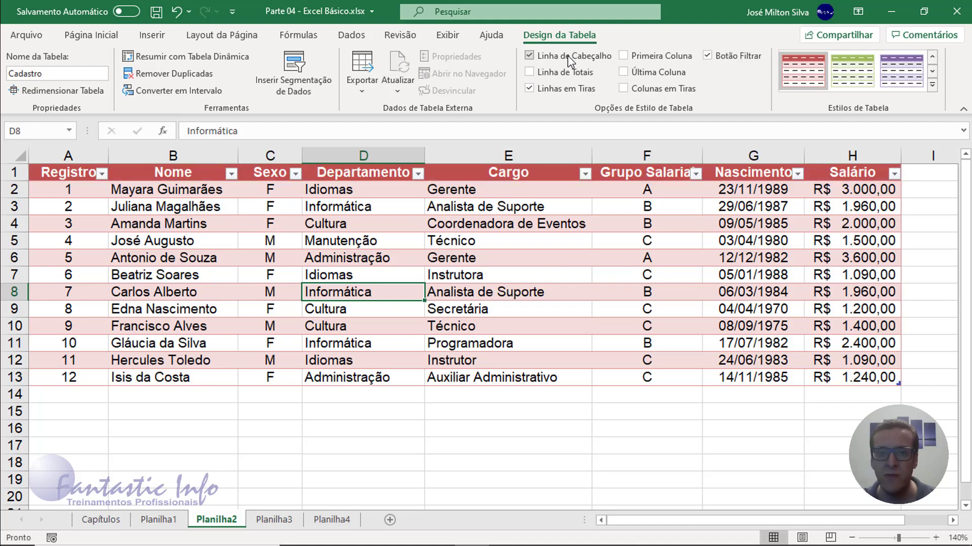
pyautogui.click(551, 91)
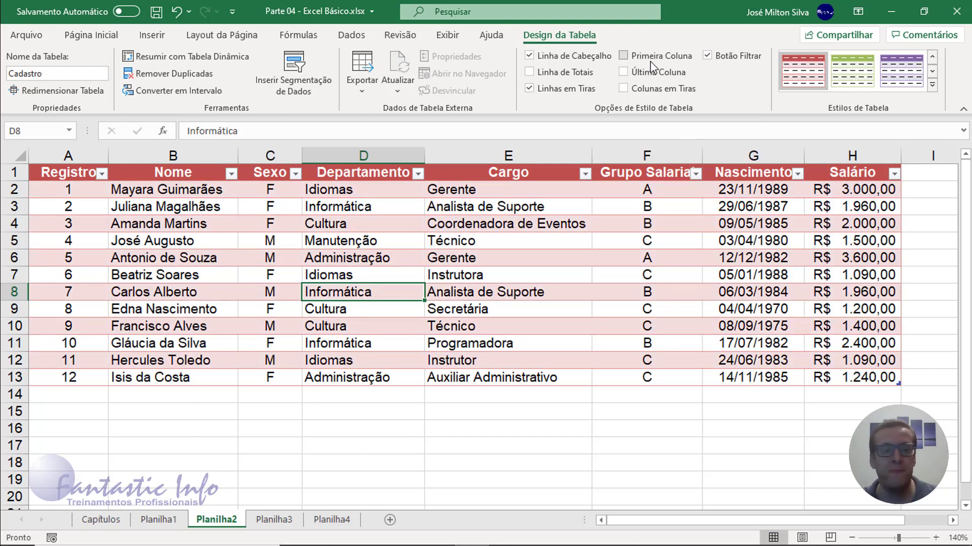
pyautogui.click(650, 62)
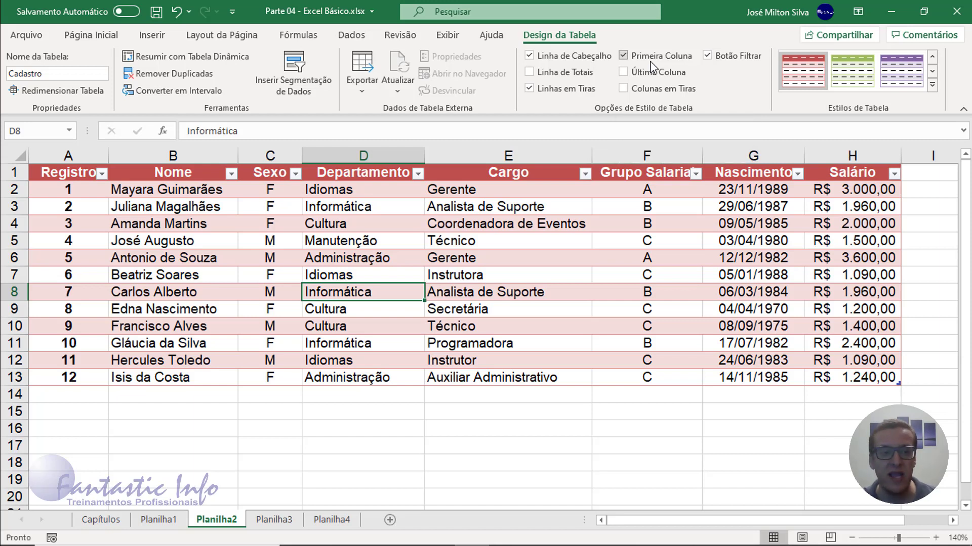
pyautogui.click(652, 66)
pyautogui.click(651, 62)
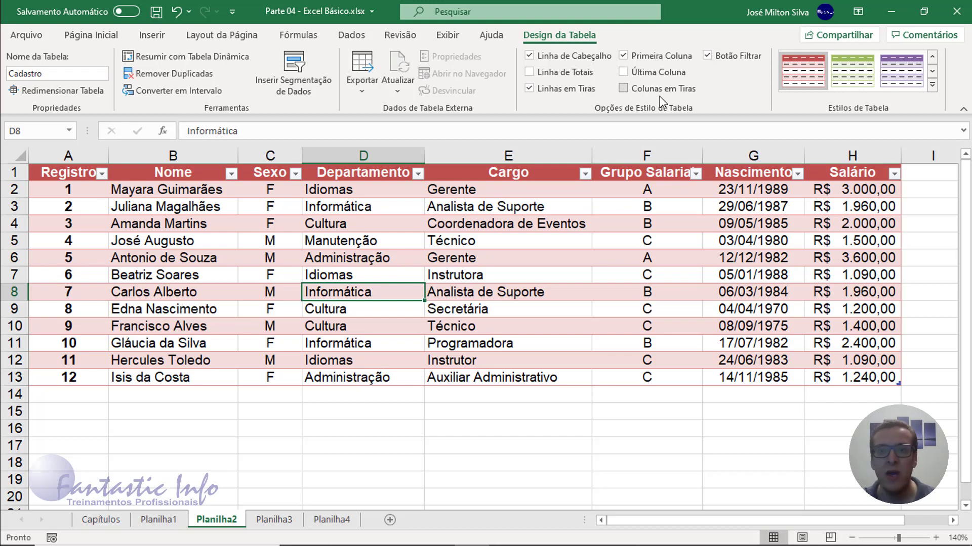
# - Try banded columns, then return to banded rows only
pyautogui.click(558, 87)
pyautogui.click(624, 89)
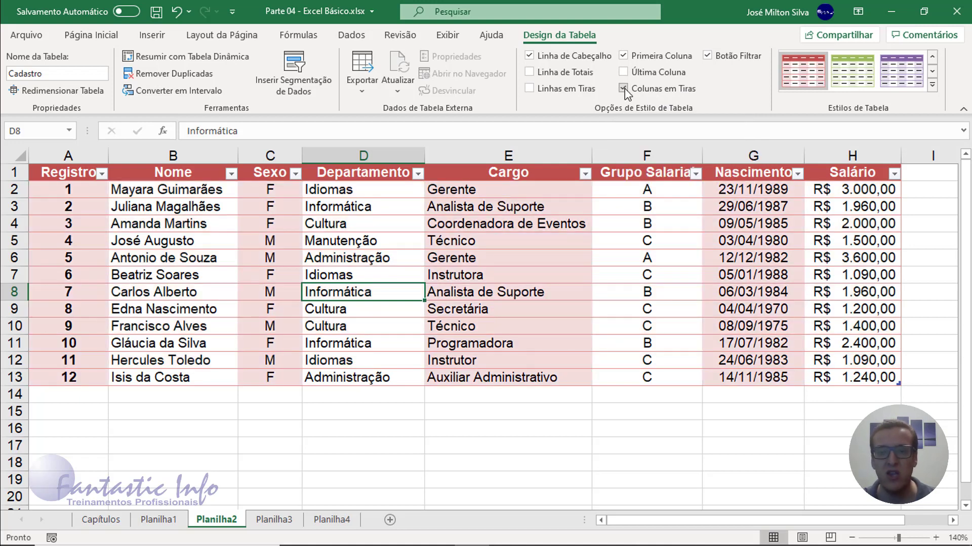
pyautogui.click(624, 89)
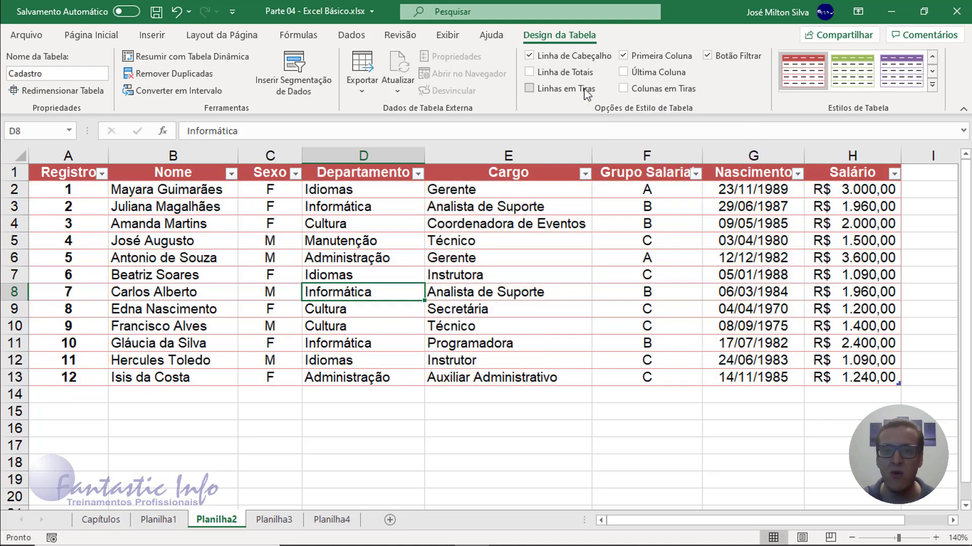
pyautogui.click(529, 88)
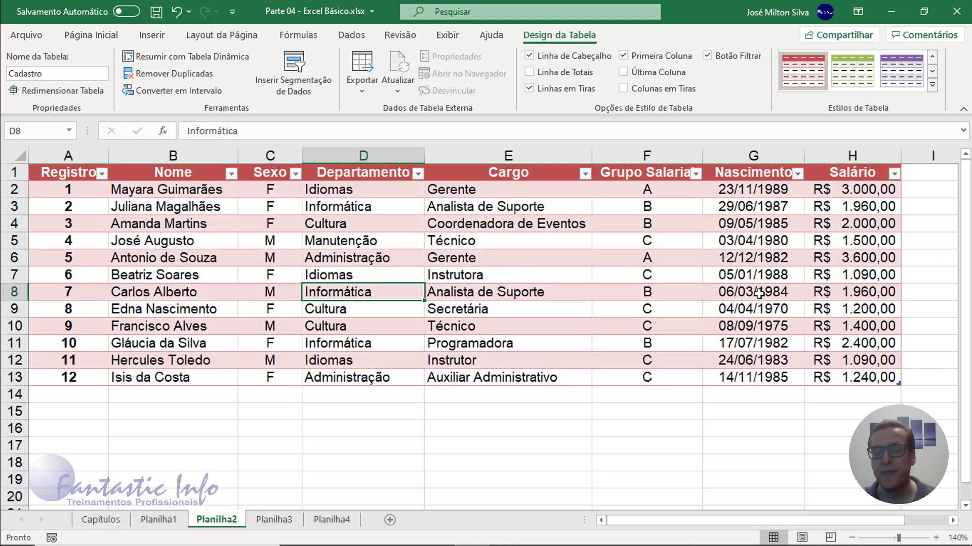
pyautogui.click(530, 73)
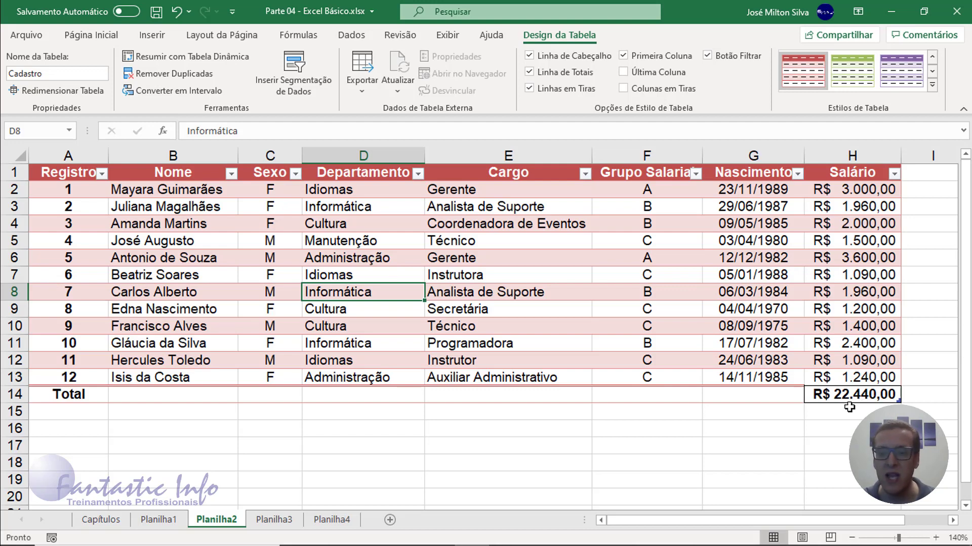
pyautogui.click(550, 77)
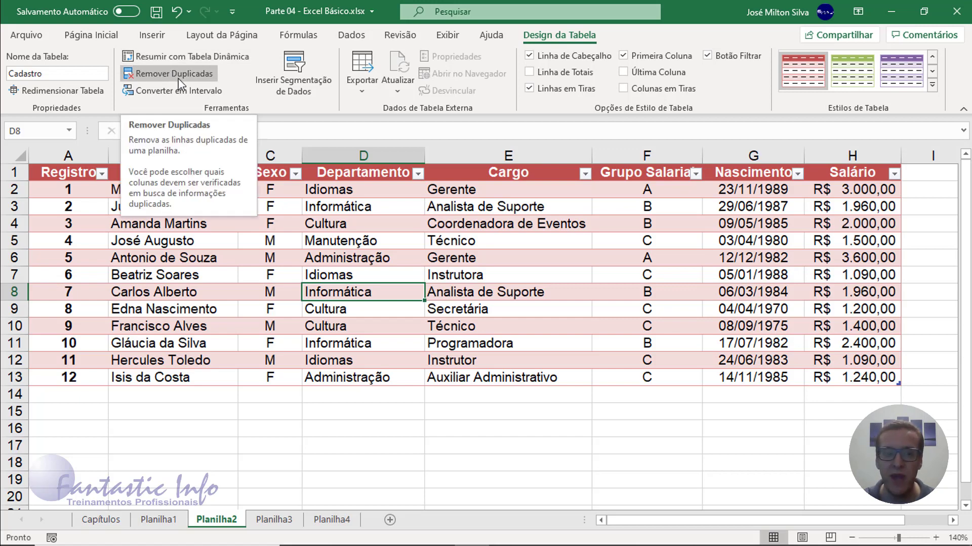
# - Insert a blank row 8 above record 7 in the Cadastro table
pyautogui.click(15, 292)
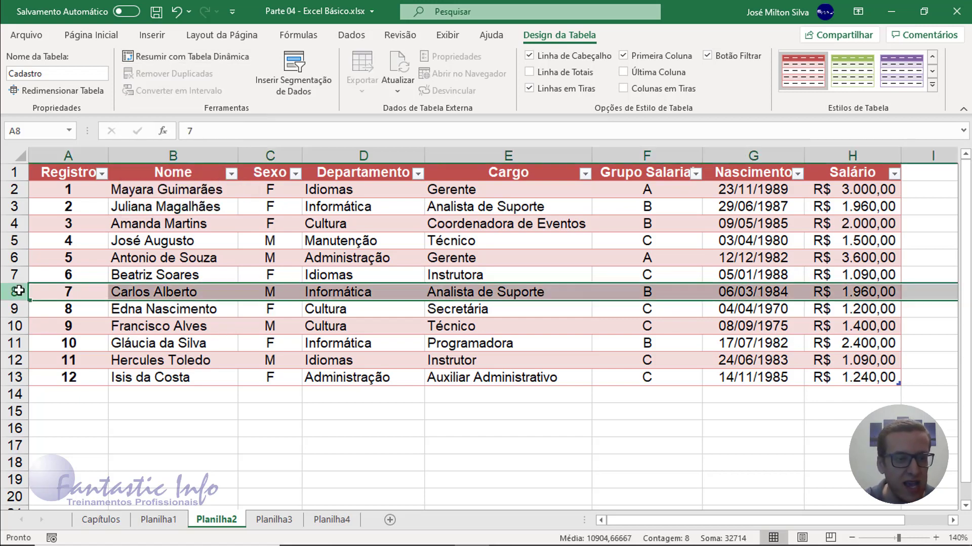
pyautogui.rightClick(15, 291)
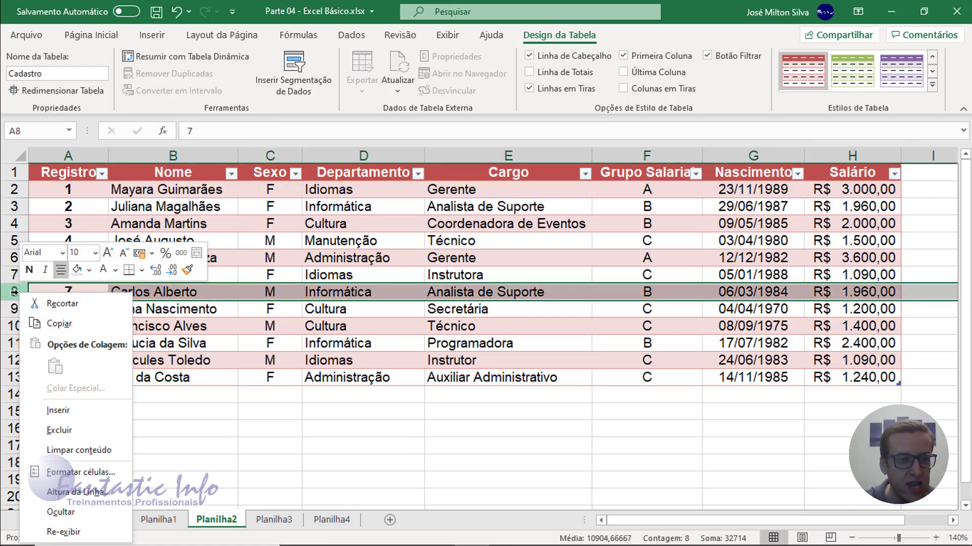
pyautogui.click(56, 411)
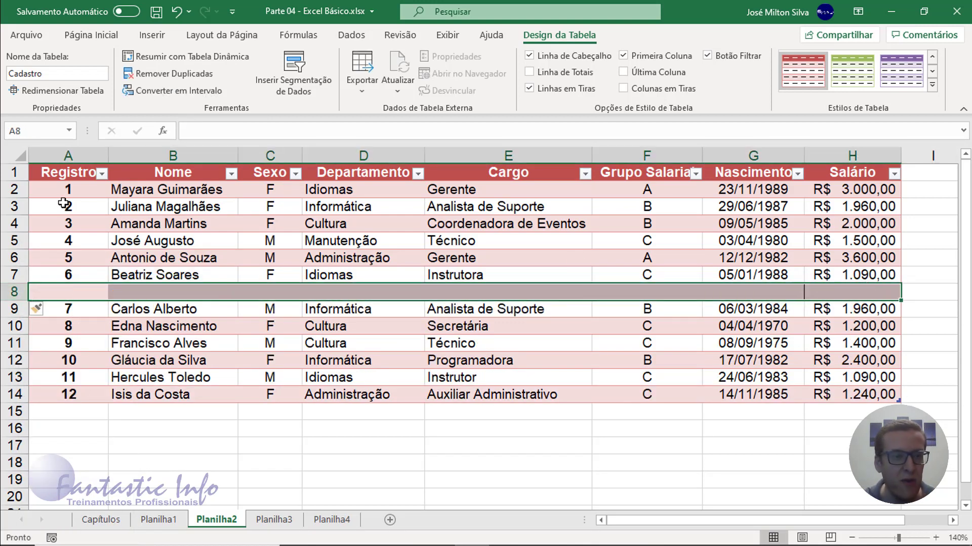
# - Copy the record 2 row A3:H3 and paste it into the new row 8
pyautogui.moveTo(64, 205); pyautogui.dragTo(555, 219)
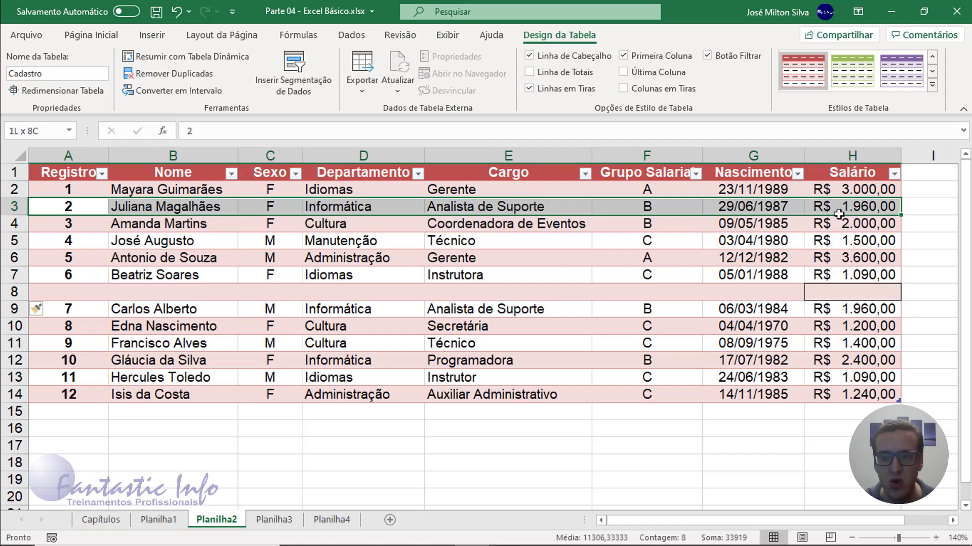
pyautogui.moveTo(772, 213); pyautogui.dragTo(849, 214)
pyautogui.hotkey('ctrl', 'c')
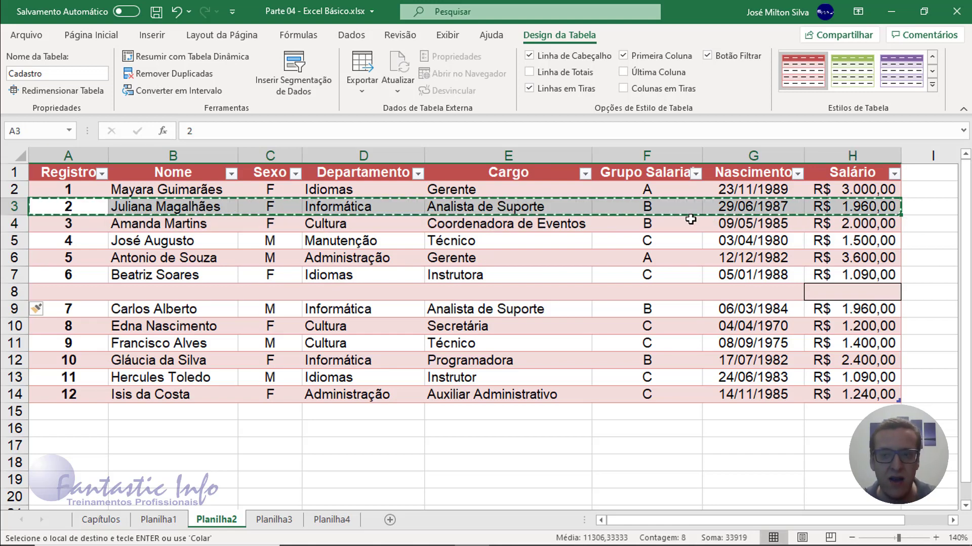
pyautogui.click(103, 298)
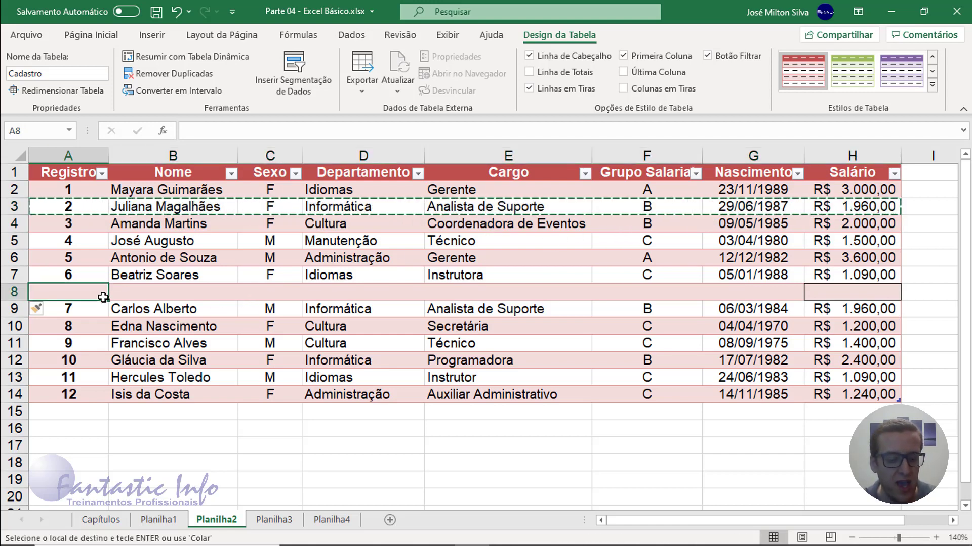
pyautogui.hotkey('ctrl', 'v')
# - Compare the pasted row 8 with the original record 2 and clear the copy marquee
pyautogui.click(248, 296)
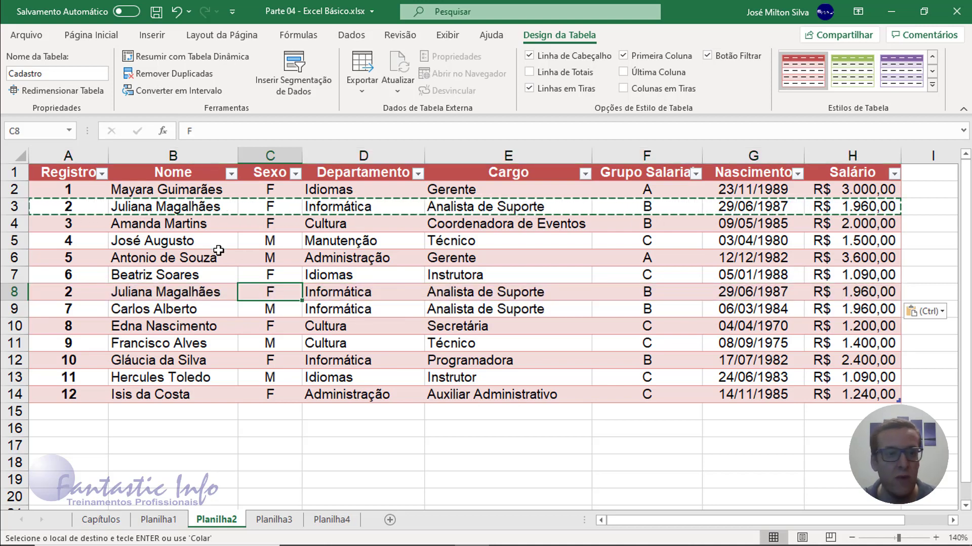
pyautogui.moveTo(55, 207); pyautogui.dragTo(853, 206)
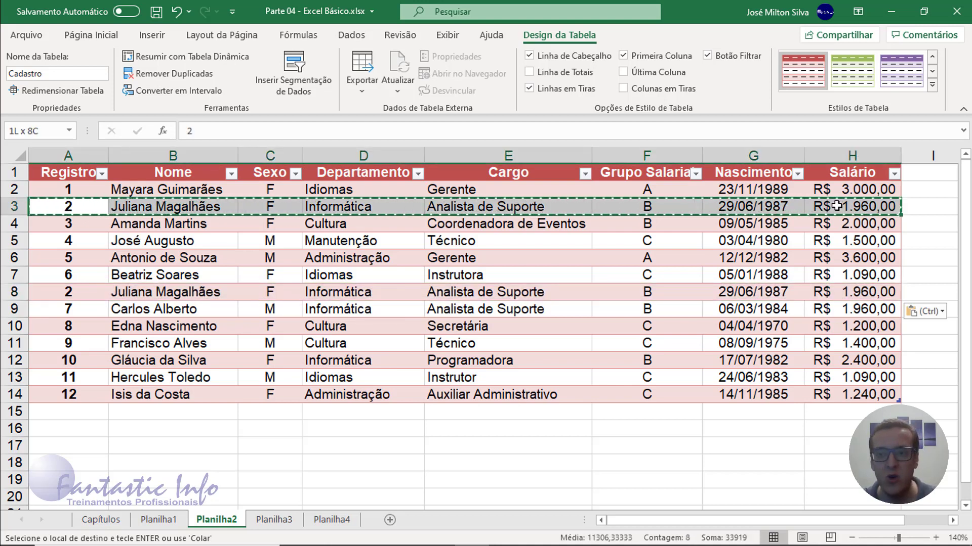
pyautogui.press('Escape')
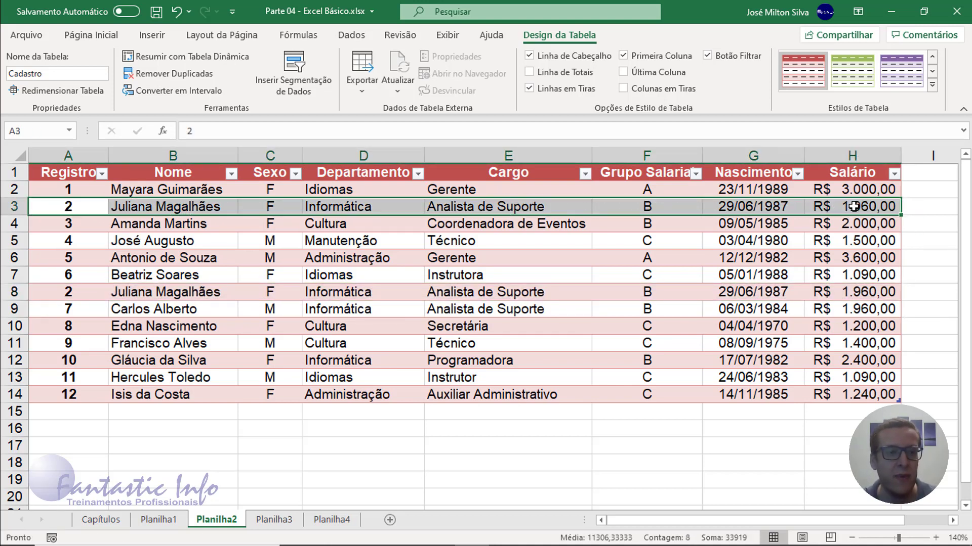
pyautogui.moveTo(51, 293)
pyautogui.mouseDown()
pyautogui.moveTo(878, 306)
pyautogui.moveTo(880, 296)
pyautogui.mouseUp()
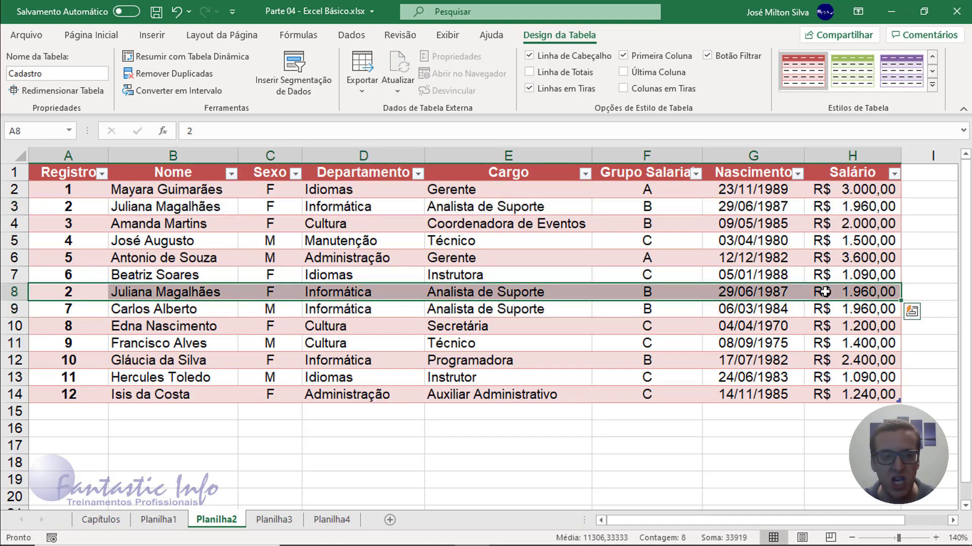
pyautogui.click(200, 260)
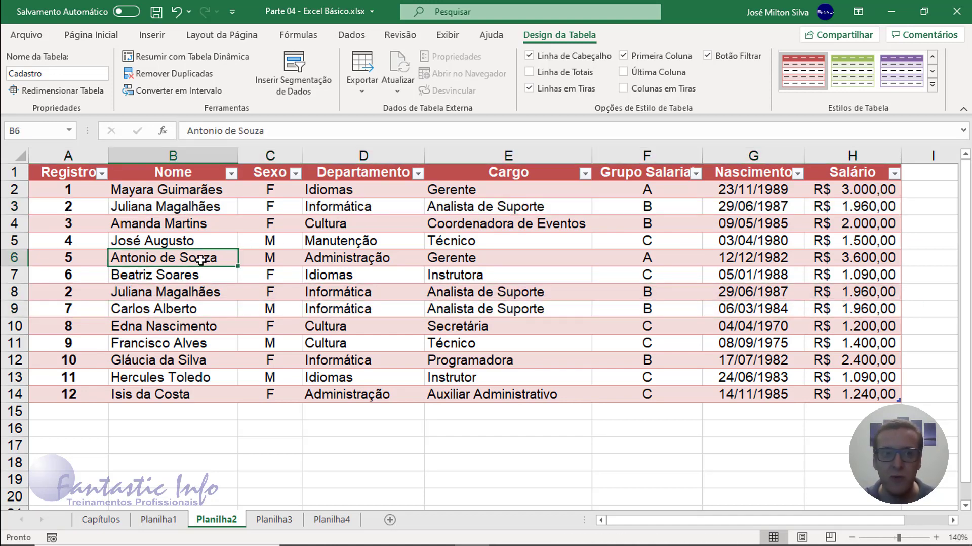
# - Run Remover Duplicadas on all columns, removing 1 duplicate and leaving 12 records
pyautogui.click(167, 76)
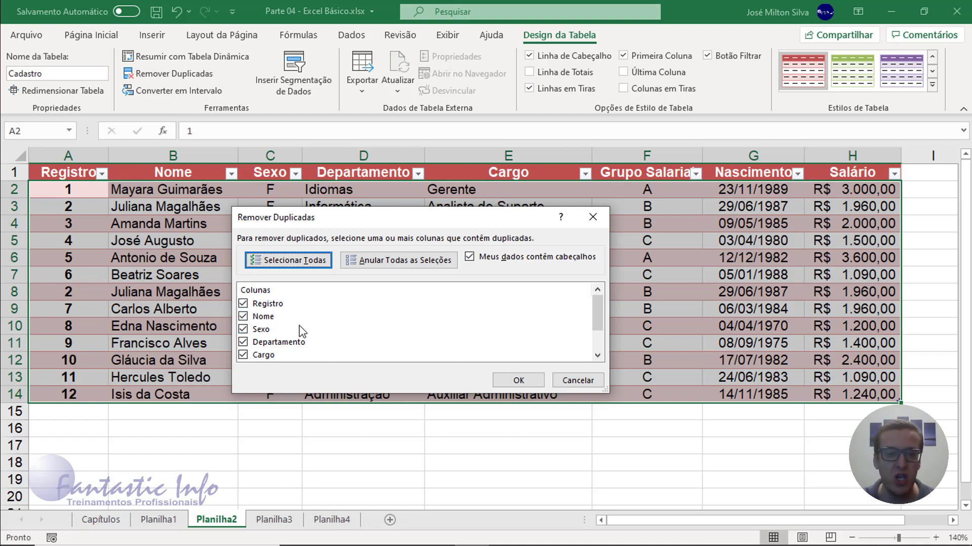
pyautogui.moveTo(601, 329)
pyautogui.mouseDown()
pyautogui.moveTo(602, 348)
pyautogui.moveTo(599, 306)
pyautogui.mouseUp()
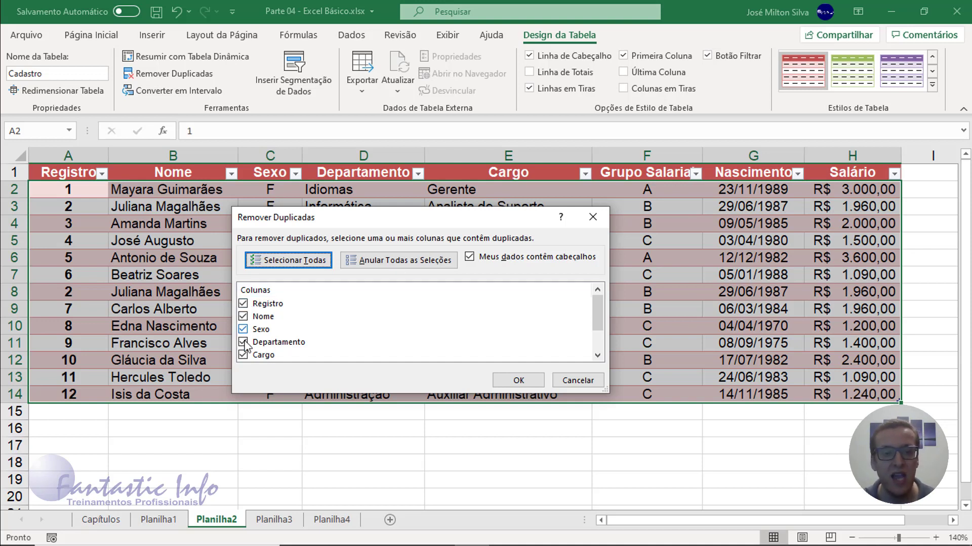
pyautogui.click(519, 380)
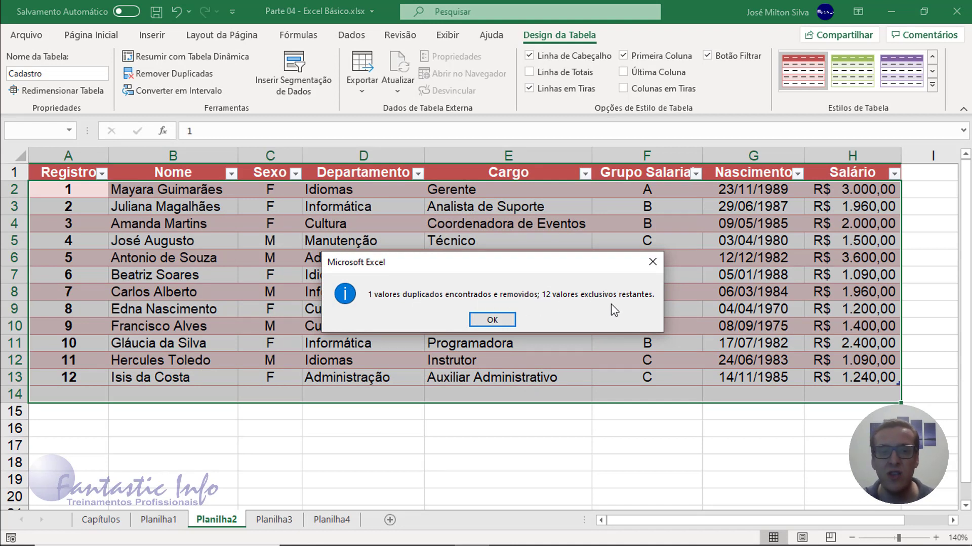
pyautogui.click(501, 322)
pyautogui.click(179, 261)
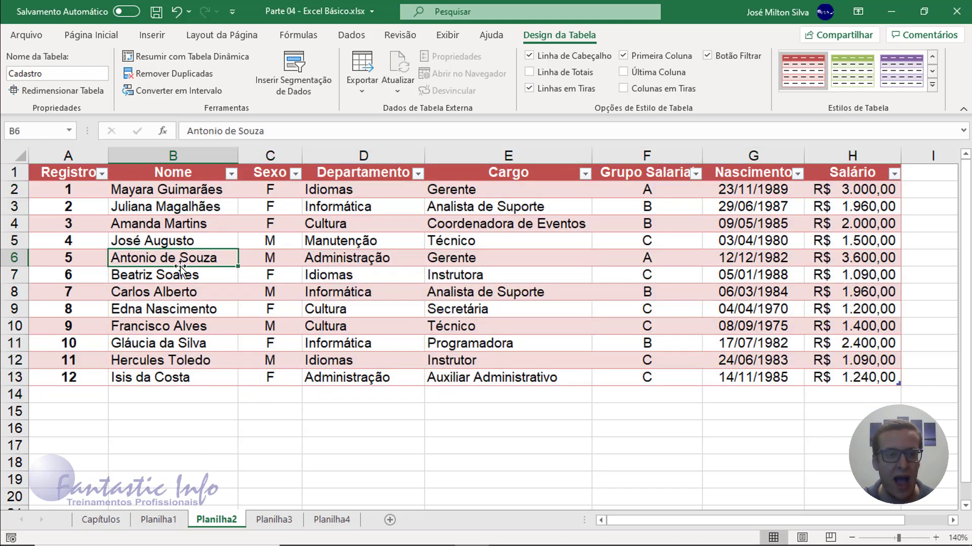
# - Convert the Cadastro table to a plain range with Converter em Intervalo, confirming with Sim
pyautogui.moveTo(55, 212); pyautogui.dragTo(795, 205)
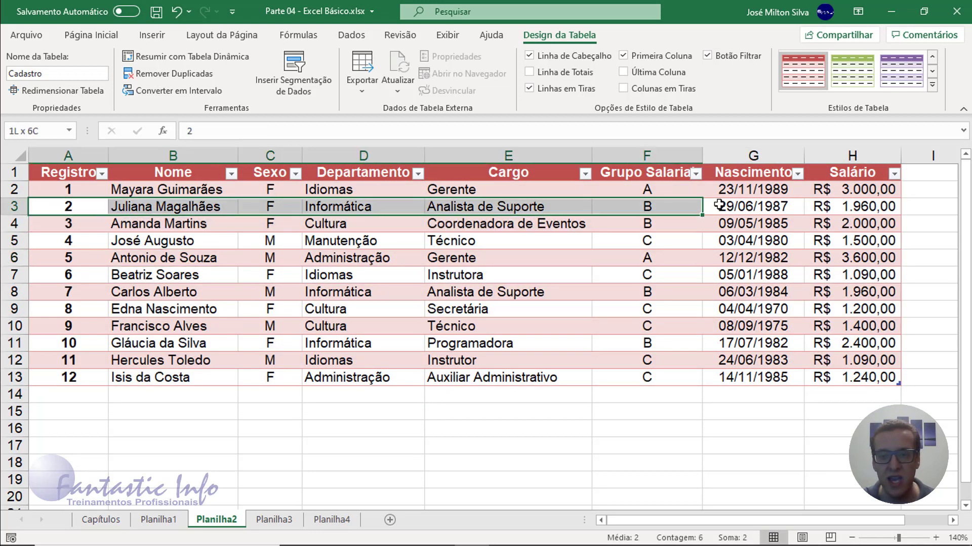
pyautogui.moveTo(53, 253); pyautogui.dragTo(830, 297)
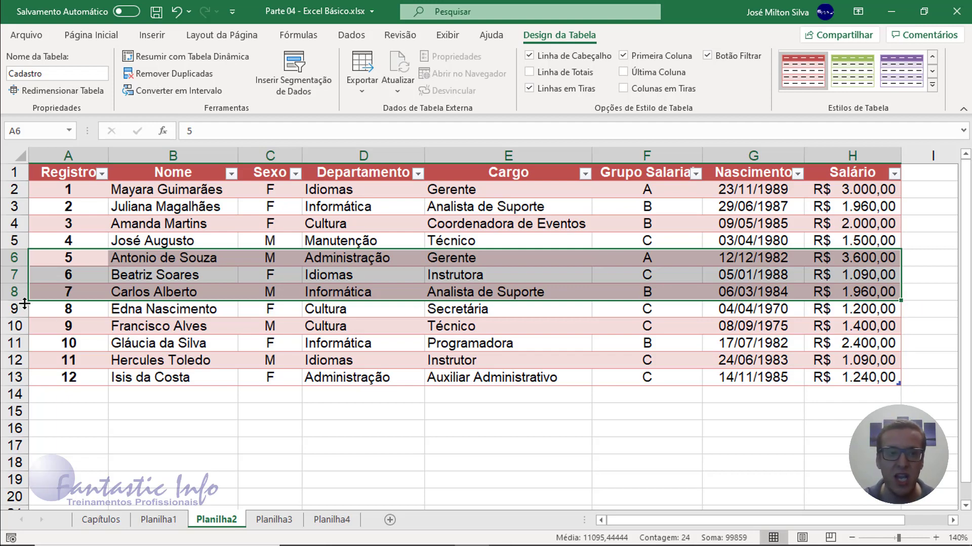
pyautogui.click(69, 178)
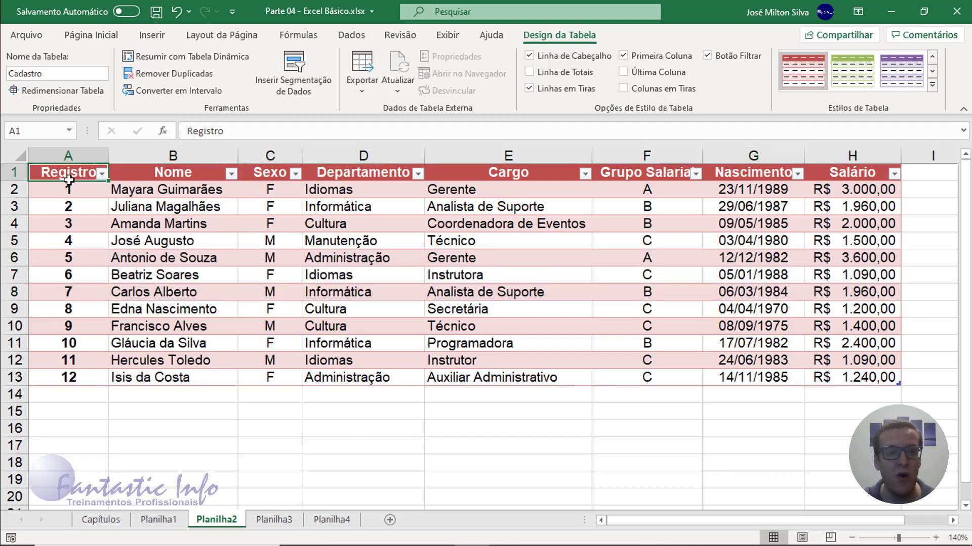
pyautogui.click(175, 93)
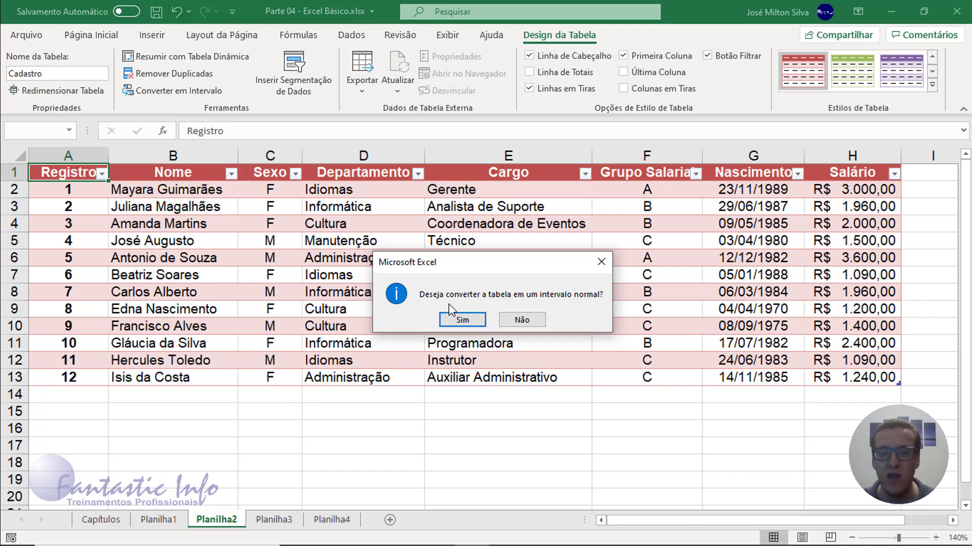
pyautogui.click(466, 321)
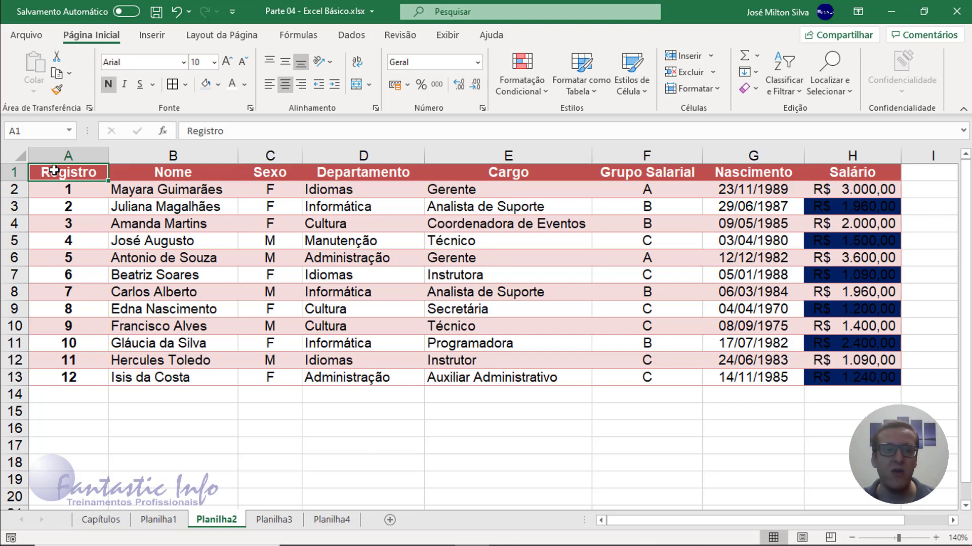
# - Format A1:H13 as a table with headers using a red medium banded style
pyautogui.moveTo(328, 187); pyautogui.dragTo(854, 371)
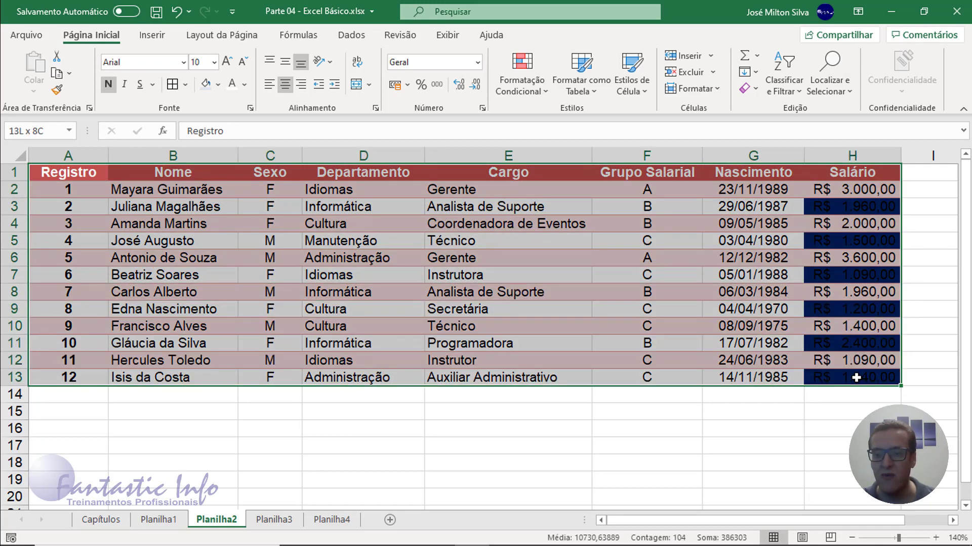
pyautogui.click(587, 90)
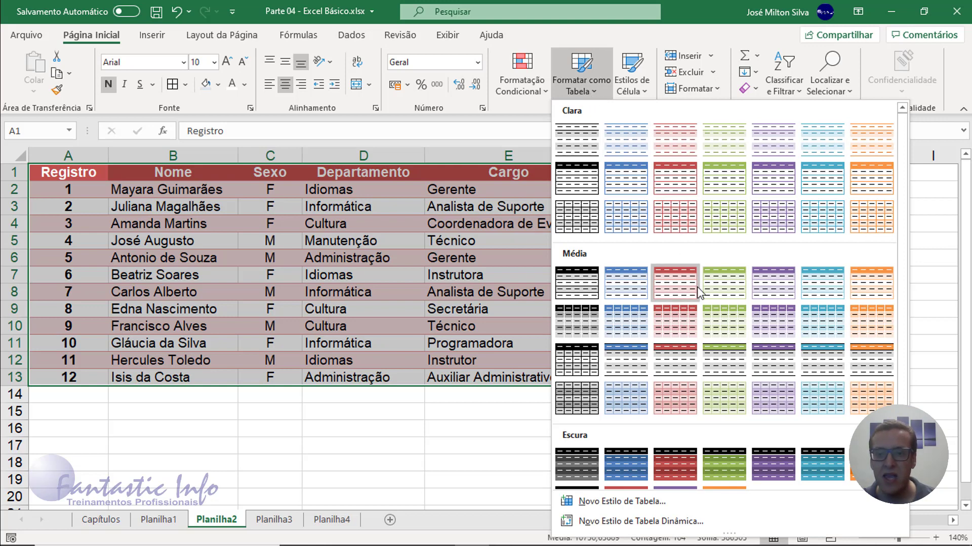
pyautogui.click(681, 287)
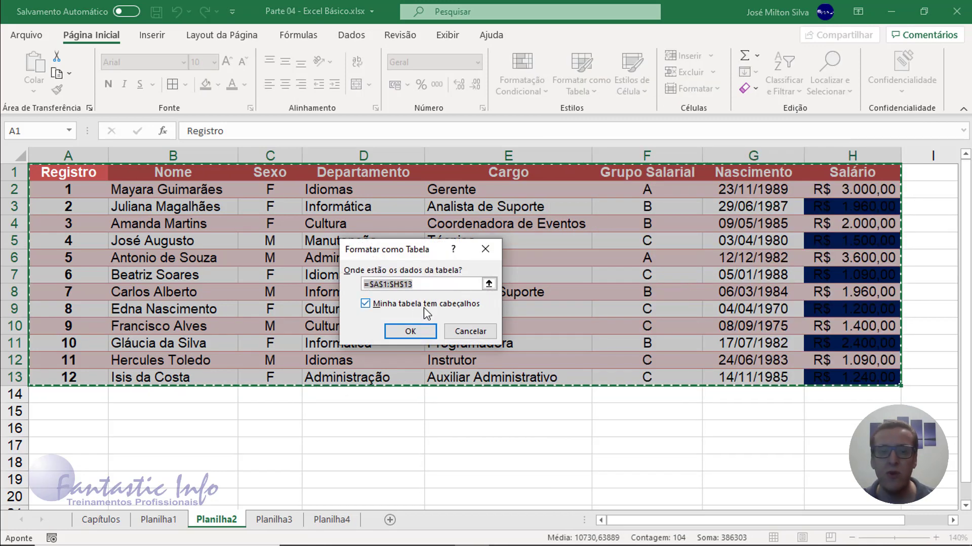
pyautogui.click(410, 332)
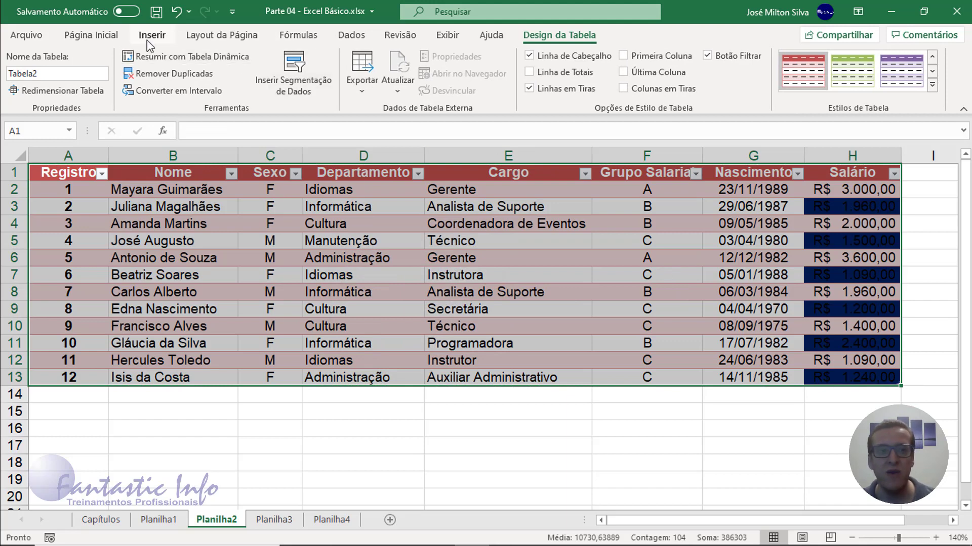
# - Set the table cells' fill color to No Fill so the red banding shows
pyautogui.click(109, 35)
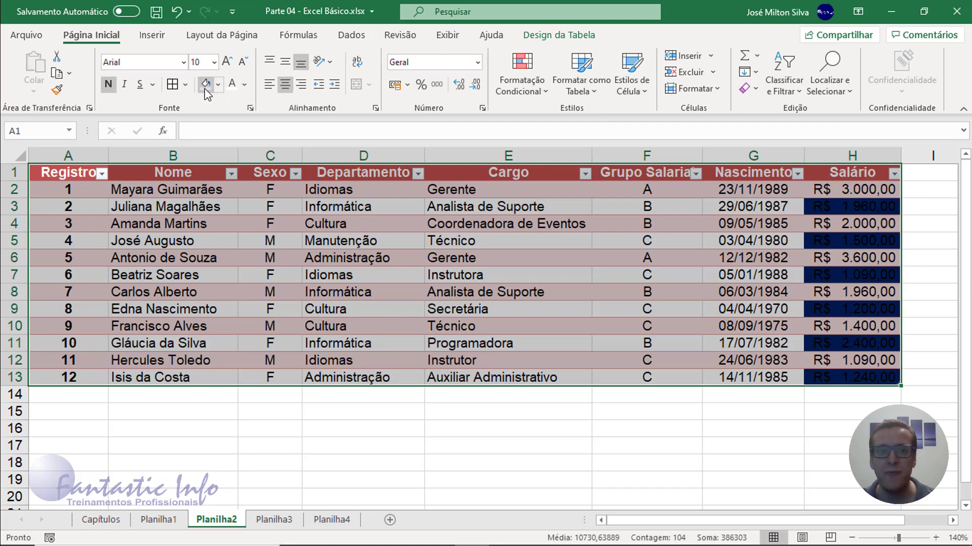
pyautogui.click(219, 88)
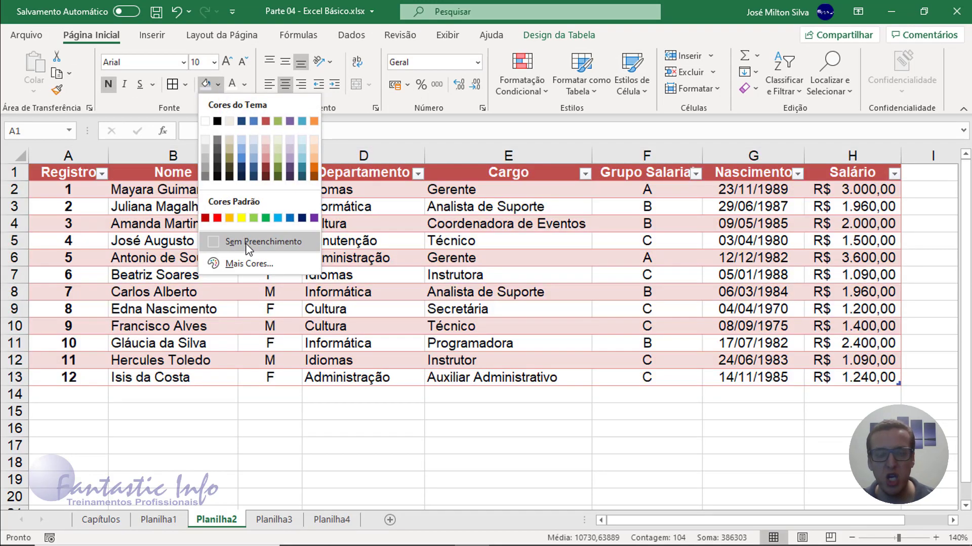
pyautogui.click(248, 242)
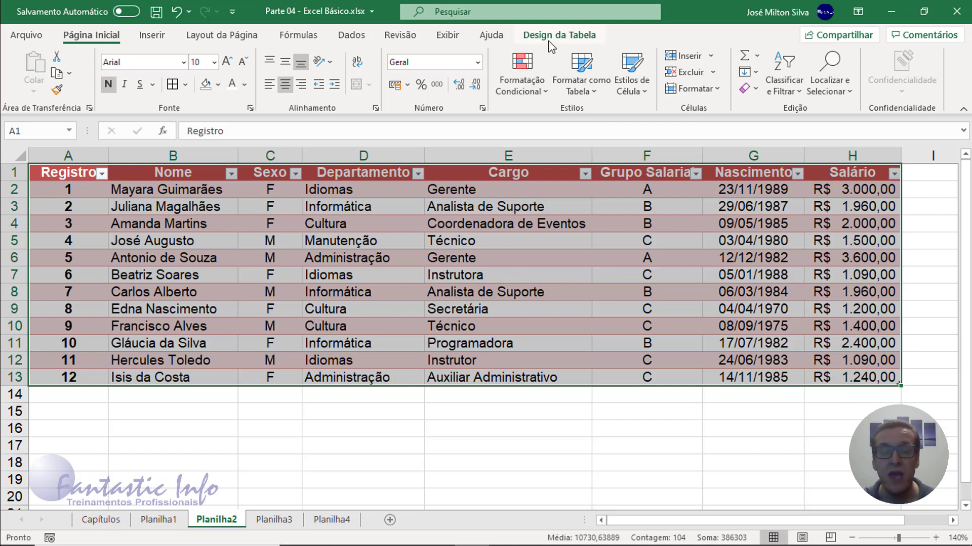
pyautogui.click(566, 42)
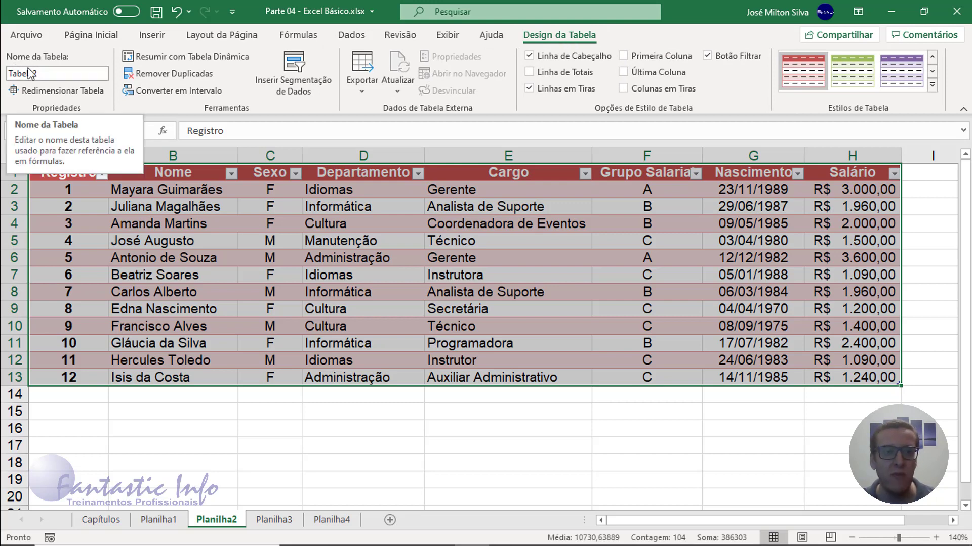
# - Rename the table from Tabela2 to Cadastro, then move to cell A2
pyautogui.click(45, 74)
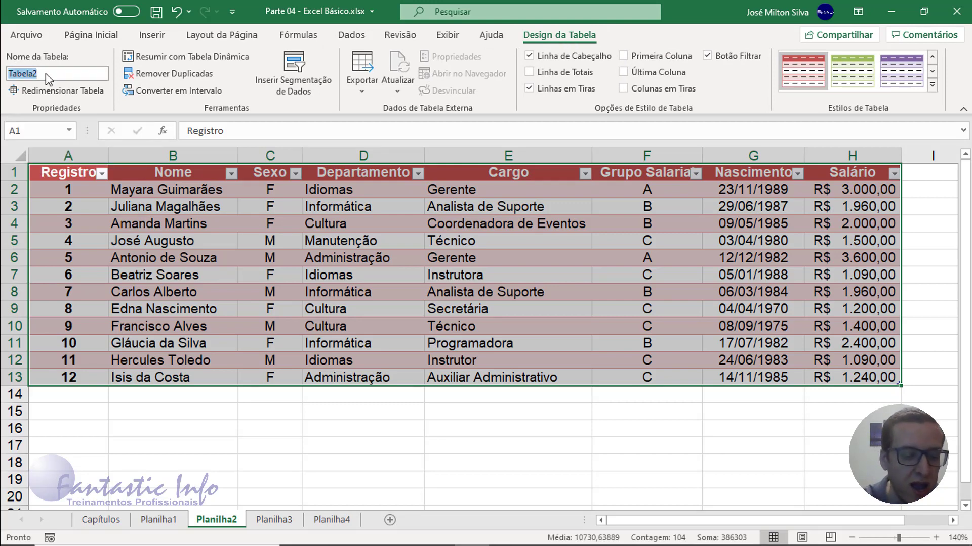
pyautogui.write('Cadastro')
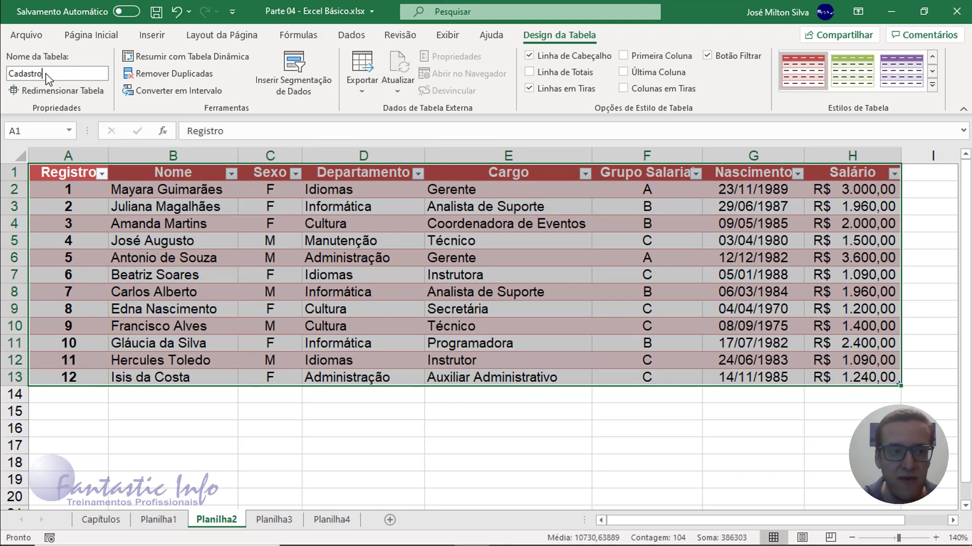
pyautogui.press('Return')
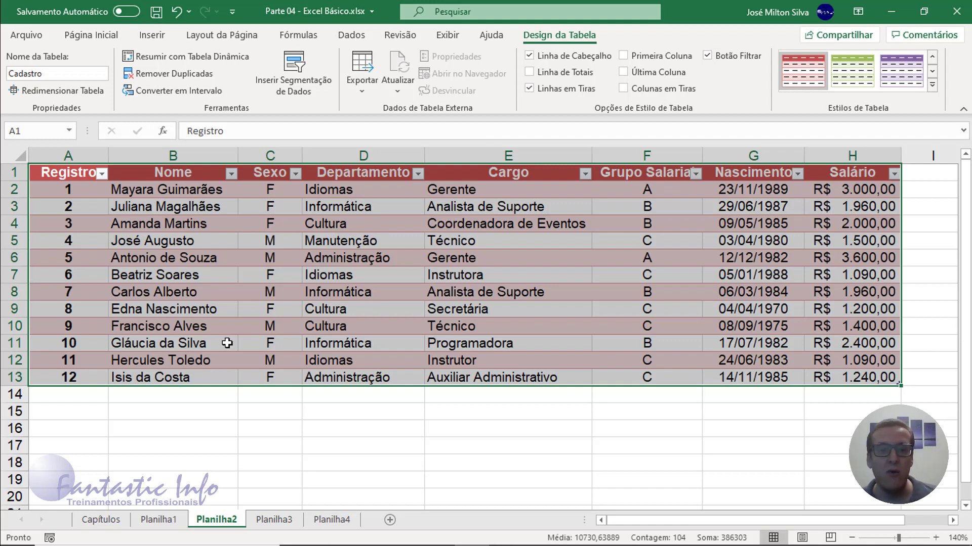
pyautogui.click(326, 256)
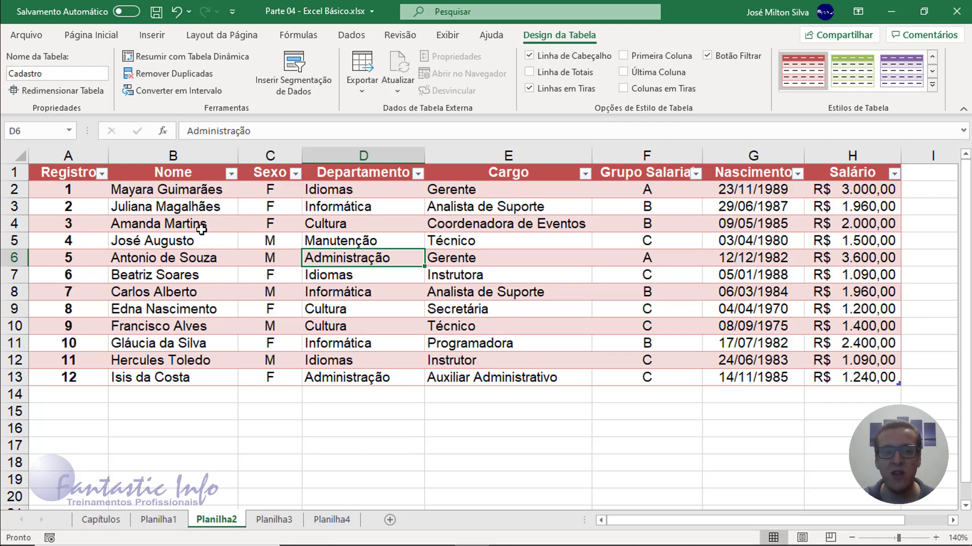
pyautogui.click(70, 184)
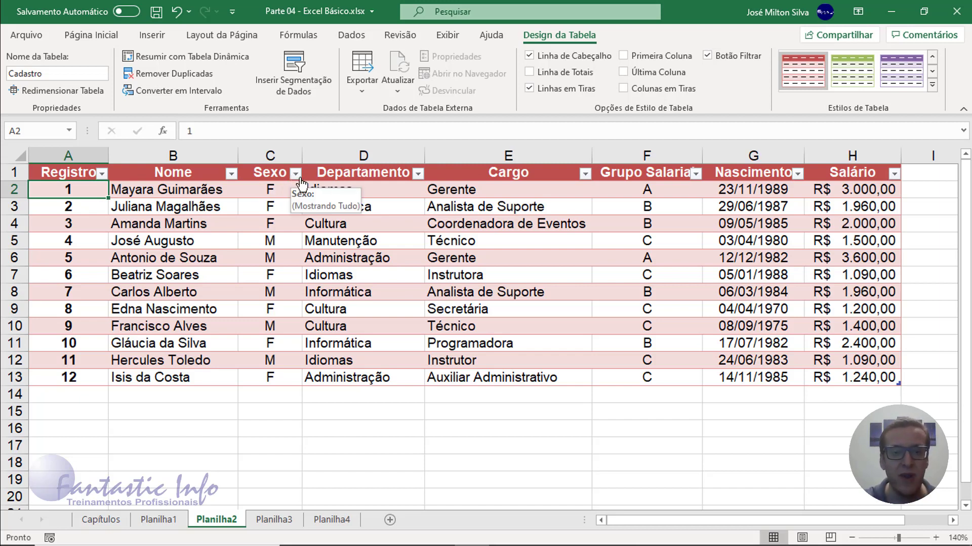
pyautogui.click(418, 174)
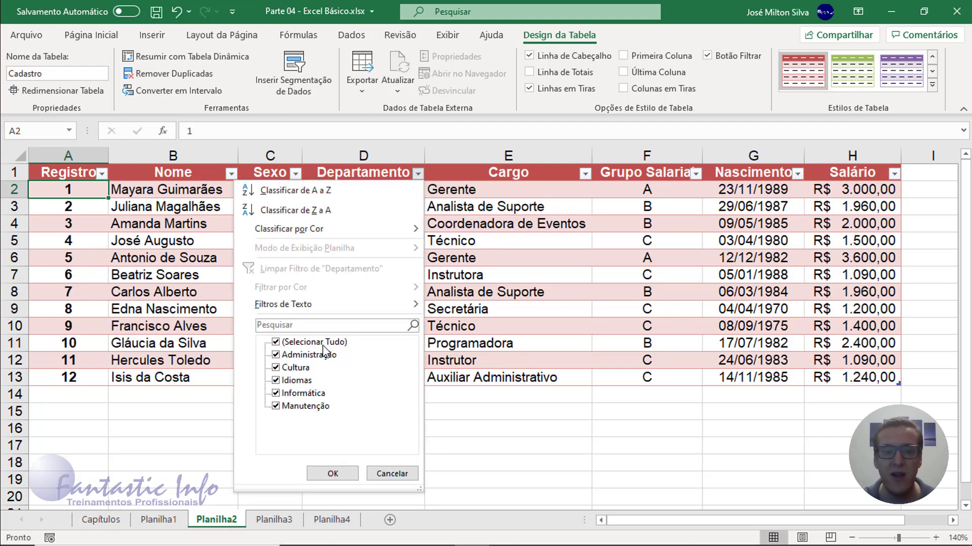
pyautogui.click(277, 344)
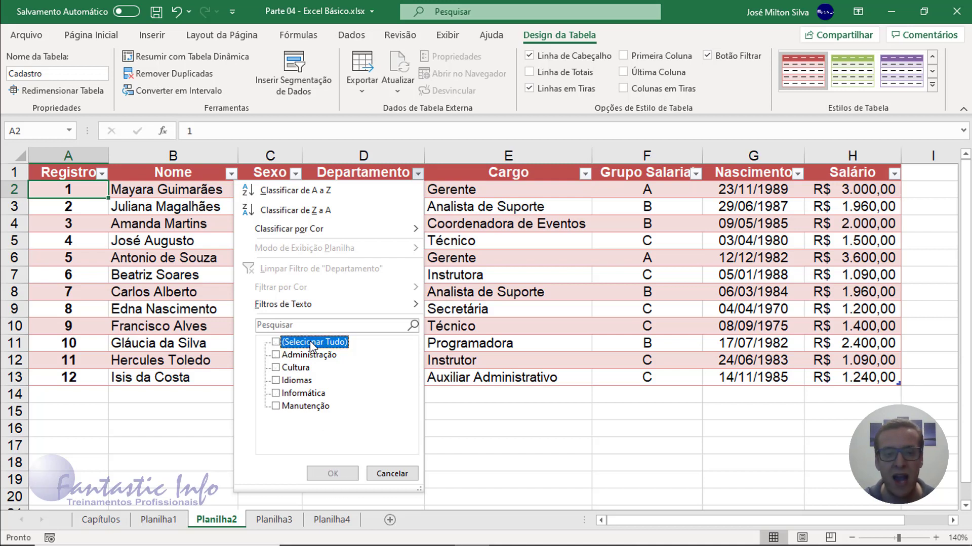
pyautogui.click(276, 355)
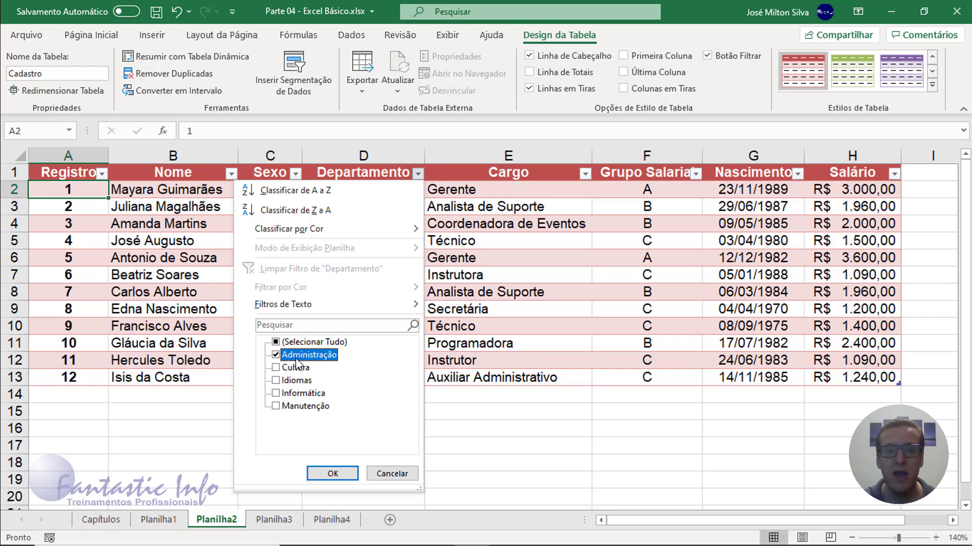
pyautogui.click(330, 473)
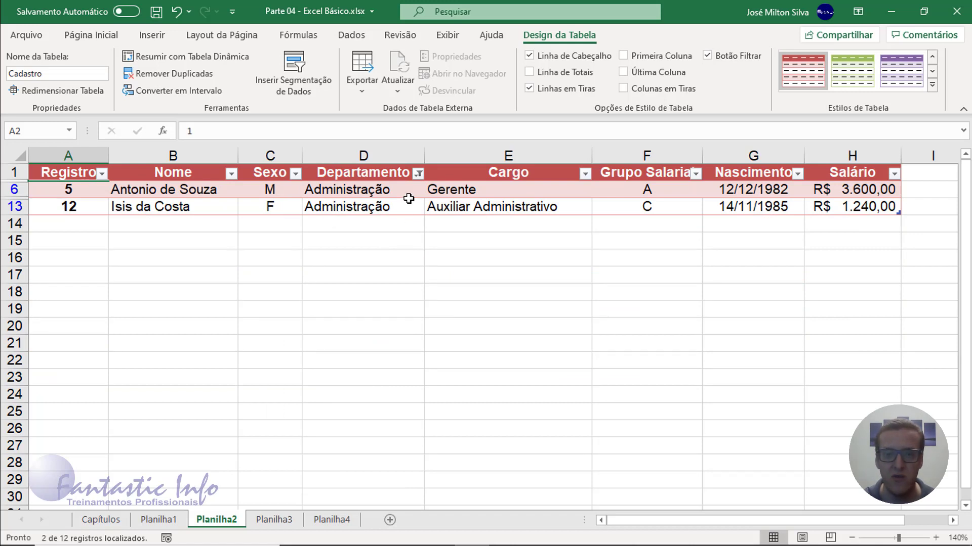
pyautogui.click(418, 173)
pyautogui.click(276, 343)
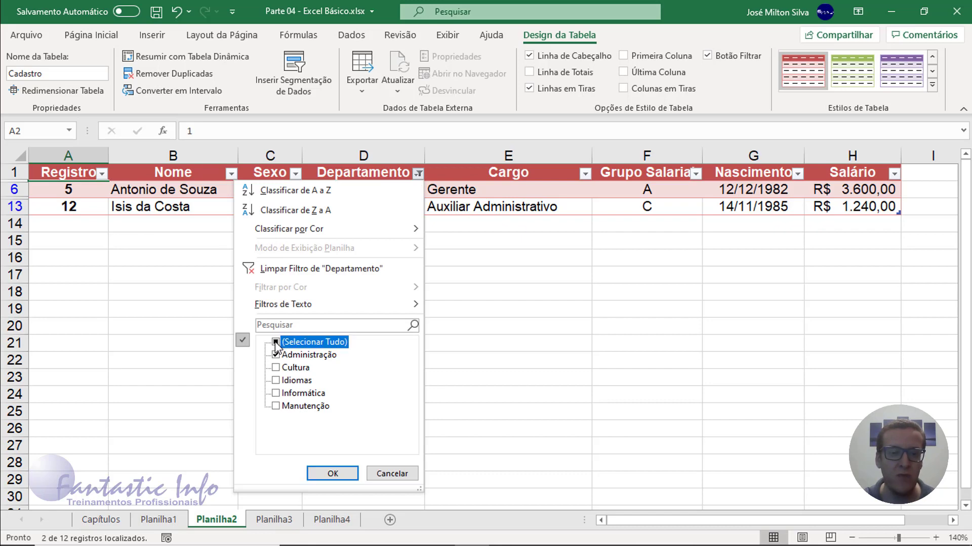
pyautogui.click(290, 270)
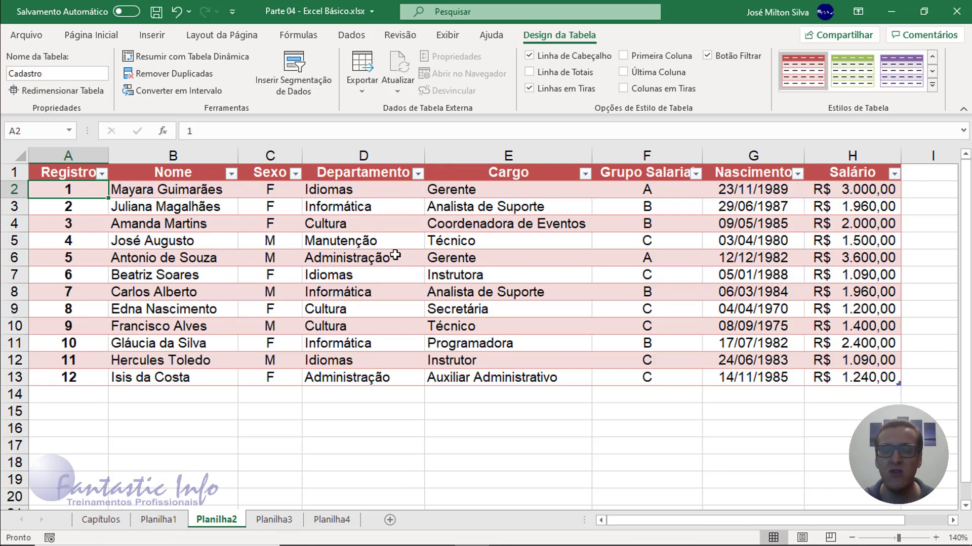
# - Filter the Cadastro table by Grupo Salarial to show only group A records
pyautogui.click(696, 174)
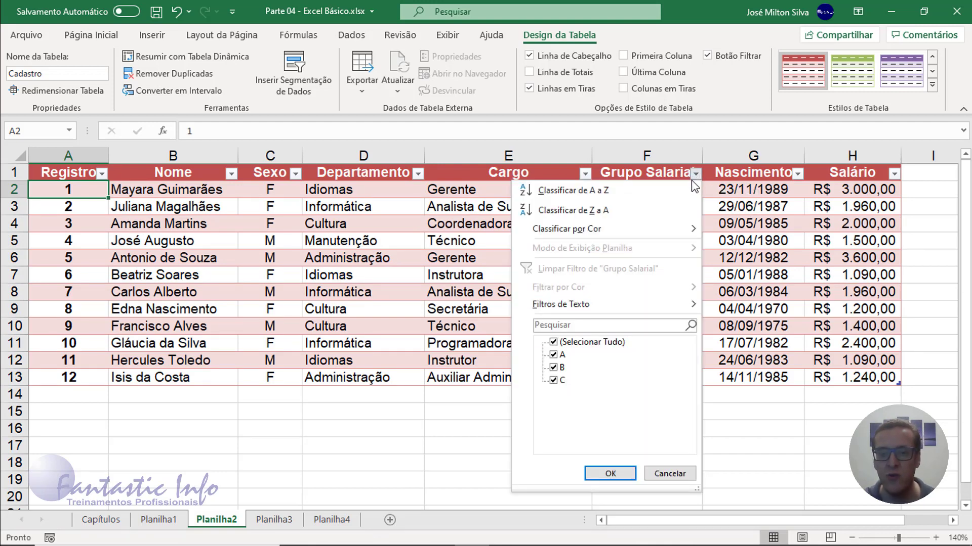
pyautogui.click(565, 343)
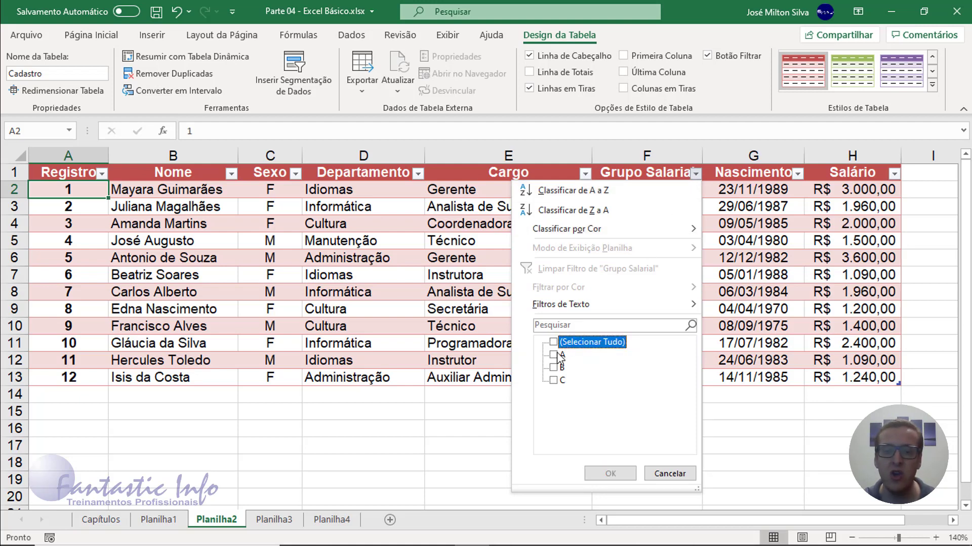
pyautogui.click(560, 355)
pyautogui.click(610, 474)
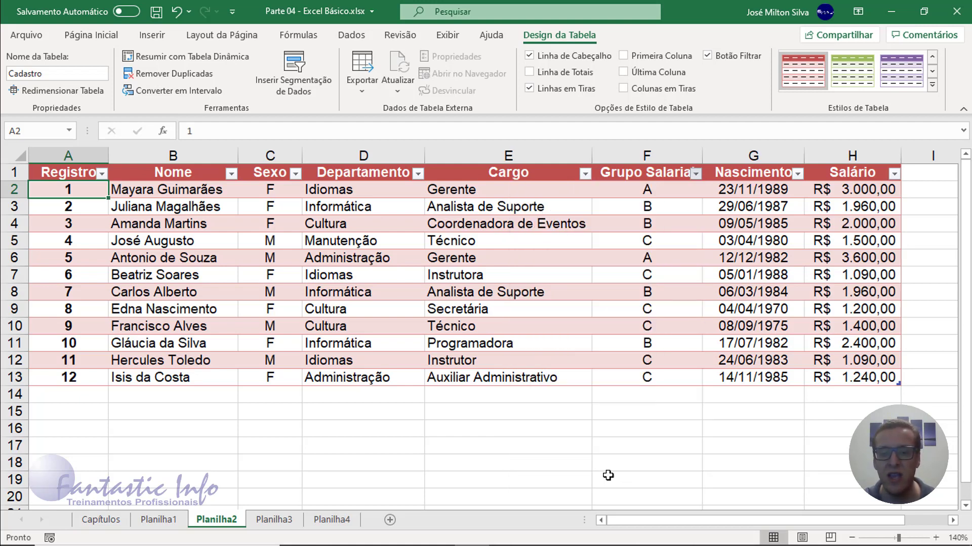
# - Change the Grupo Salarial filter from group A to group B
pyautogui.click(697, 174)
pyautogui.click(563, 355)
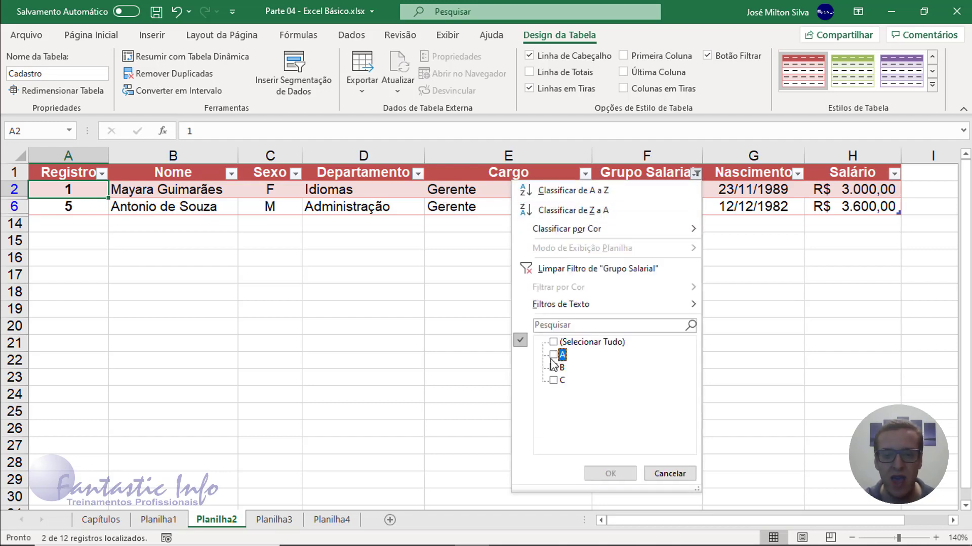
pyautogui.click(553, 368)
pyautogui.click(611, 473)
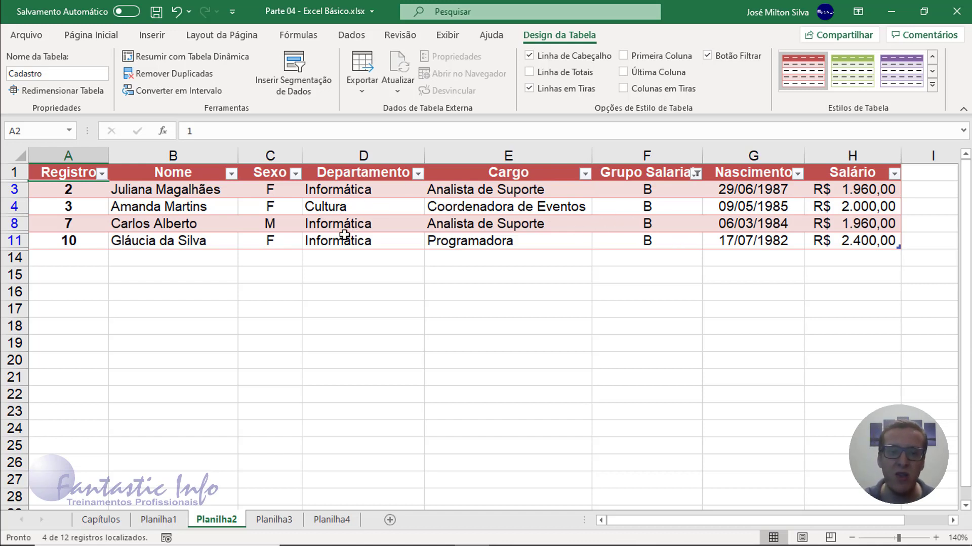
# - Filter the Departamento column to show only Informática records
pyautogui.click(418, 174)
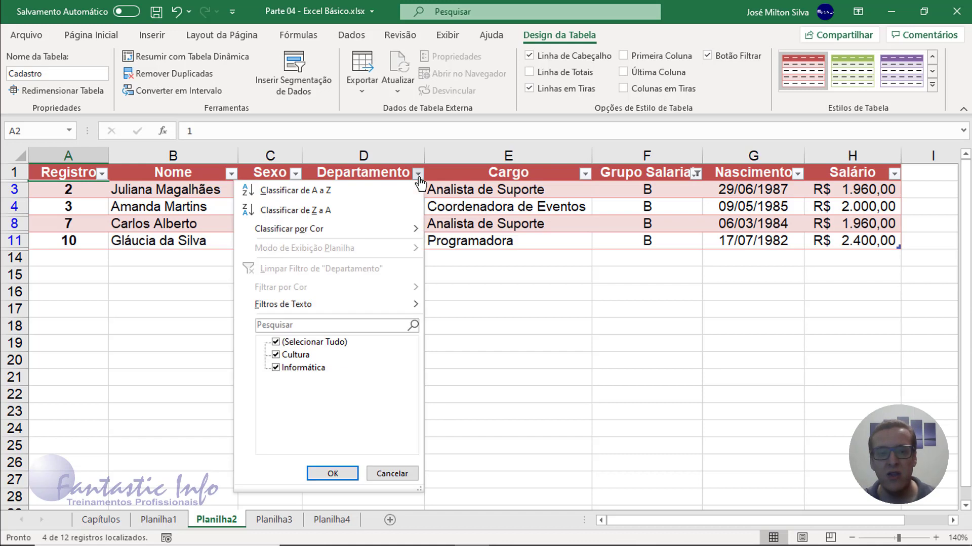
pyautogui.click(276, 353)
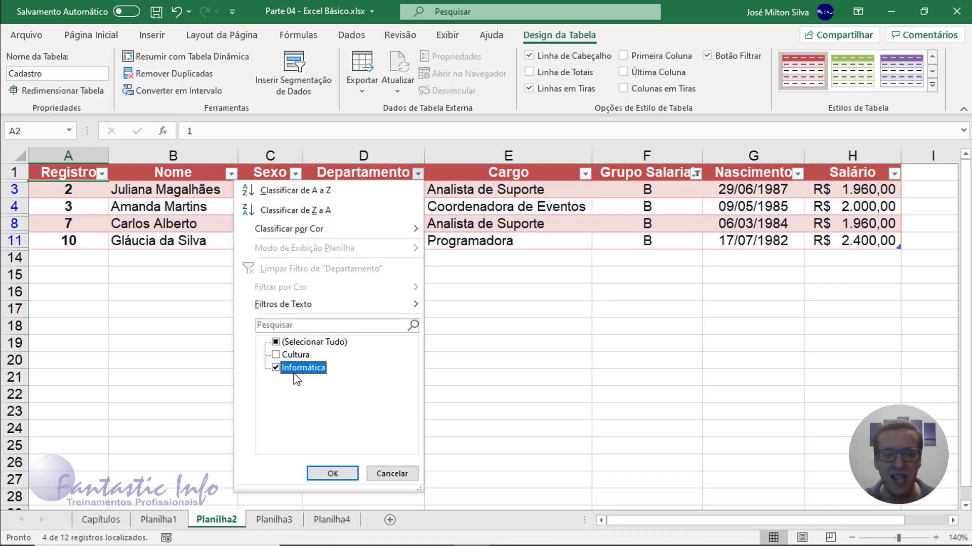
pyautogui.click(331, 472)
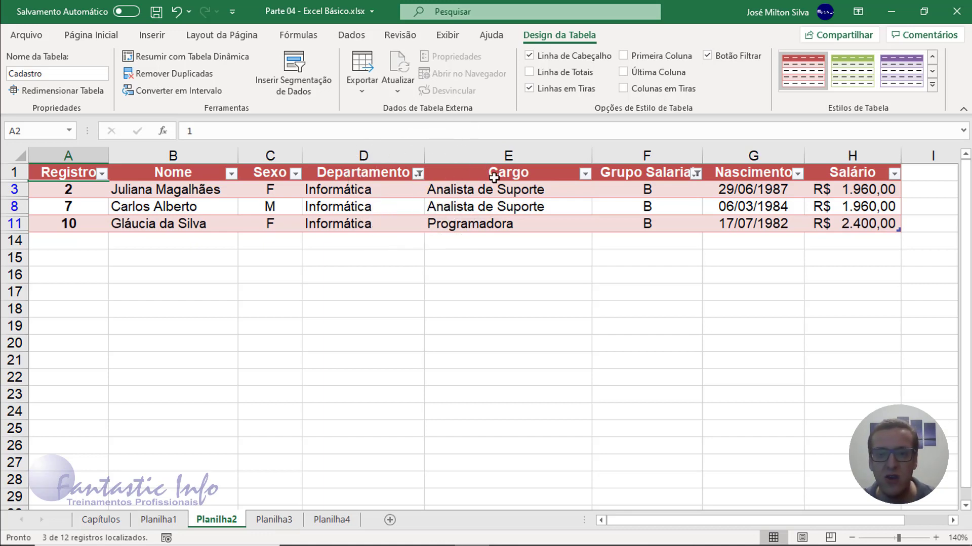
# - Clear both the Grupo Salarial and Departamento filters to show all 12 records
pyautogui.click(696, 174)
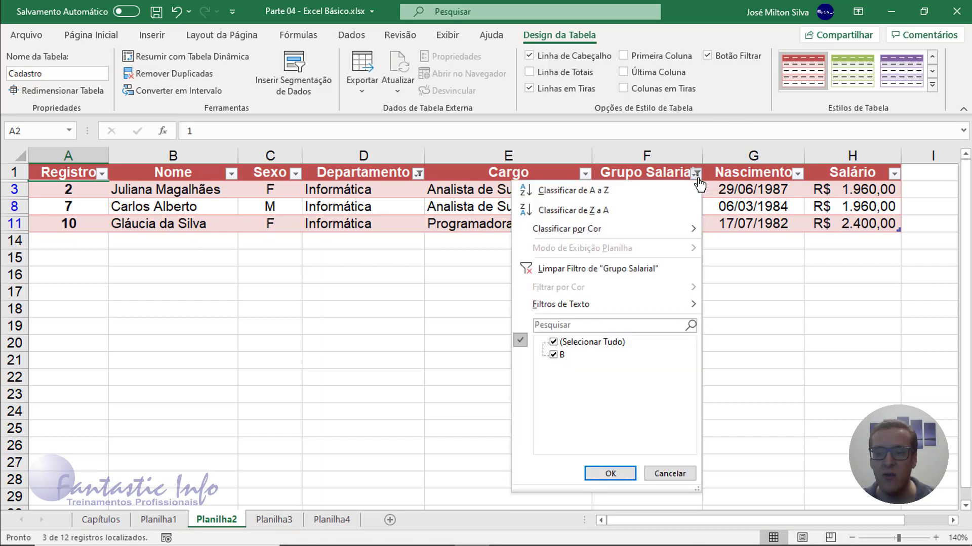
pyautogui.click(595, 268)
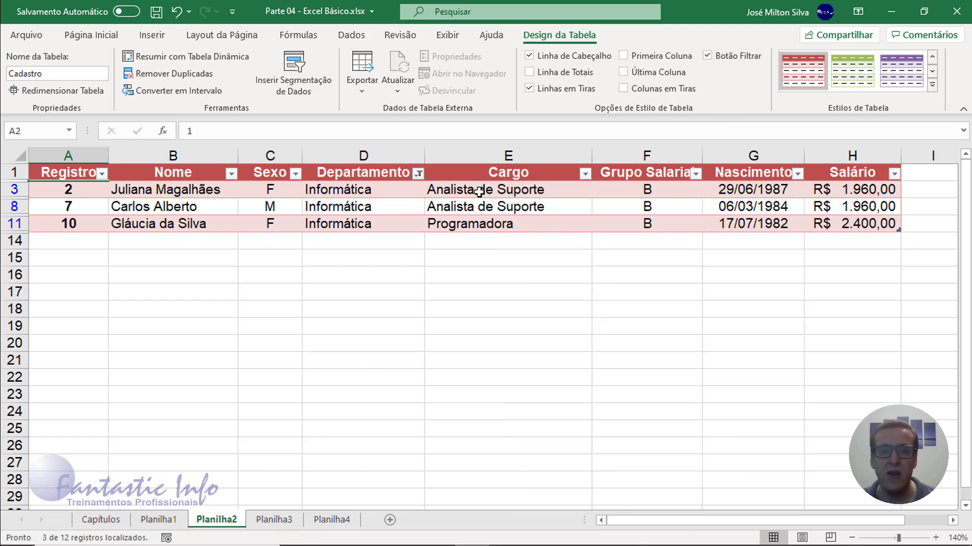
pyautogui.click(418, 174)
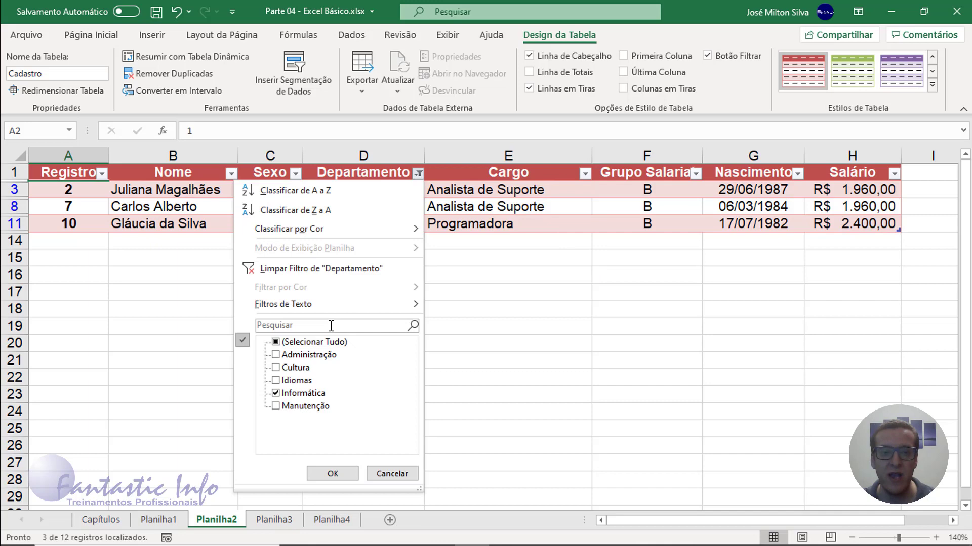
pyautogui.click(302, 272)
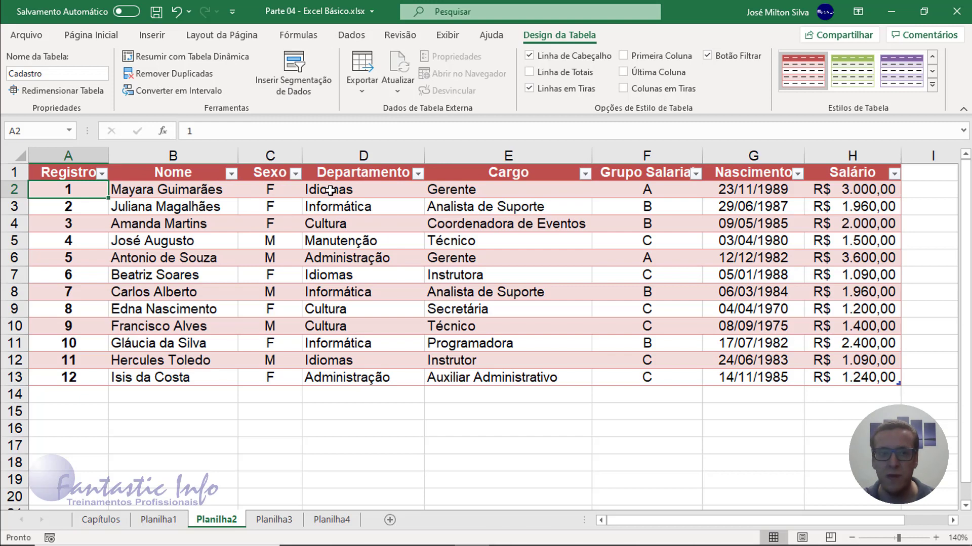
# - Insert slicers for the Departamento and Grupo Salarial fields of the Cadastro table
pyautogui.click(302, 87)
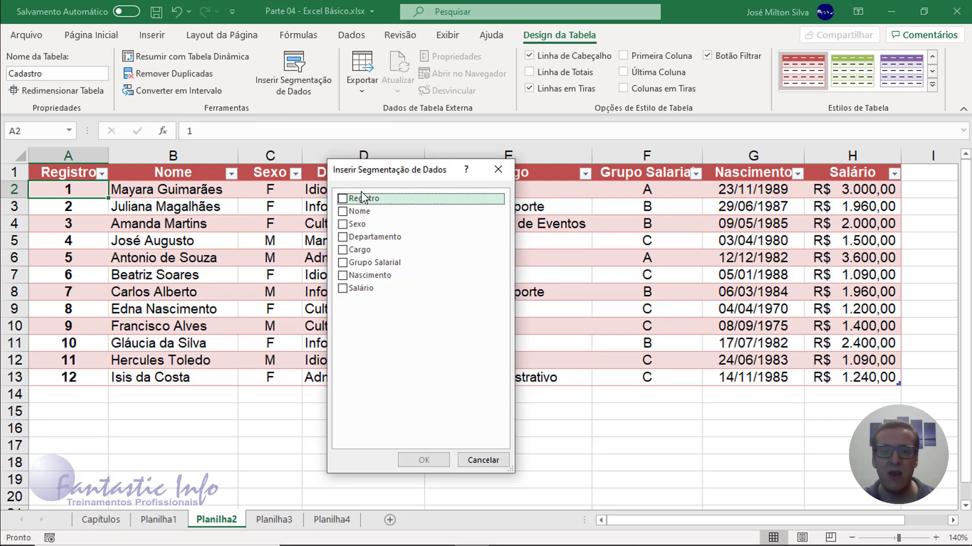
pyautogui.click(343, 238)
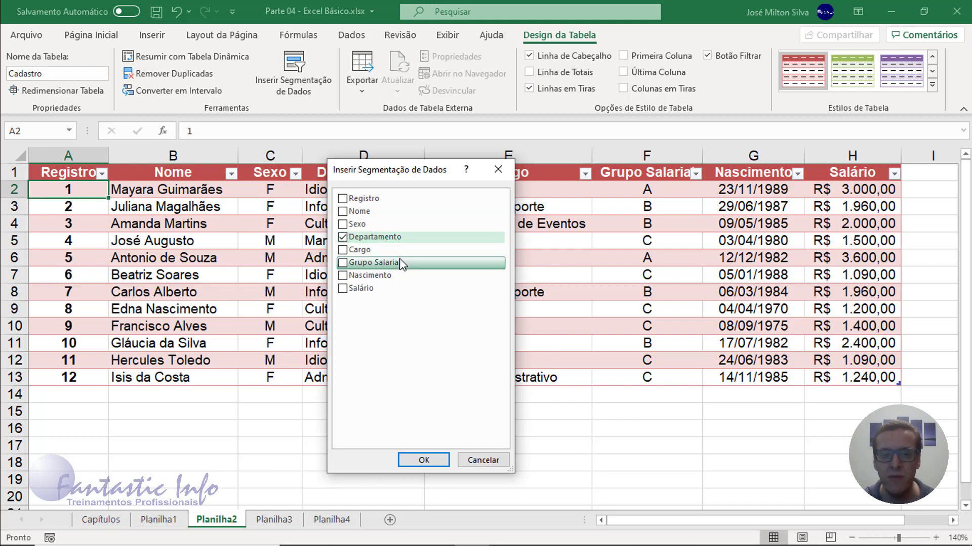
pyautogui.click(344, 263)
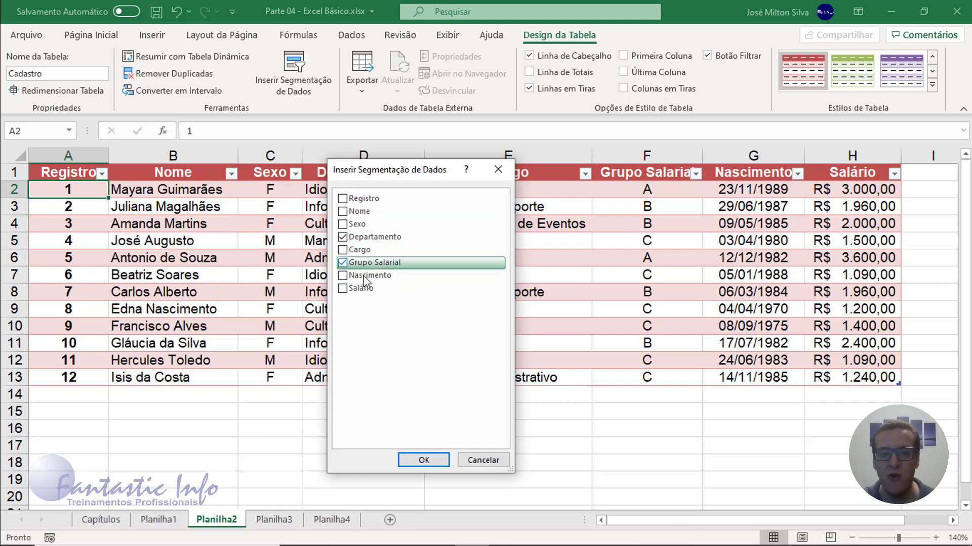
pyautogui.click(433, 461)
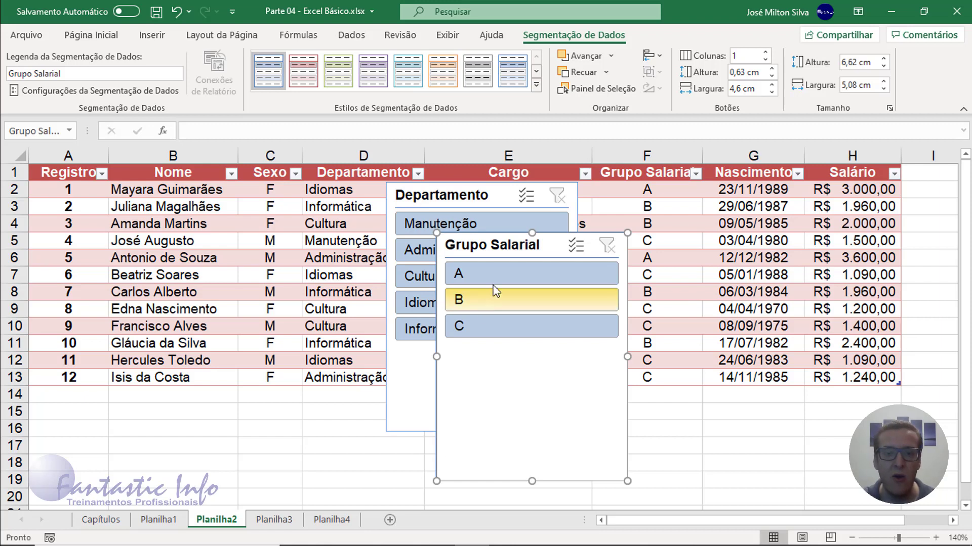
# - Zoom to 120%, then place the Grupo Salarial slicer in columns I–K and shorten it
pyautogui.moveTo(494, 248); pyautogui.dragTo(692, 211)
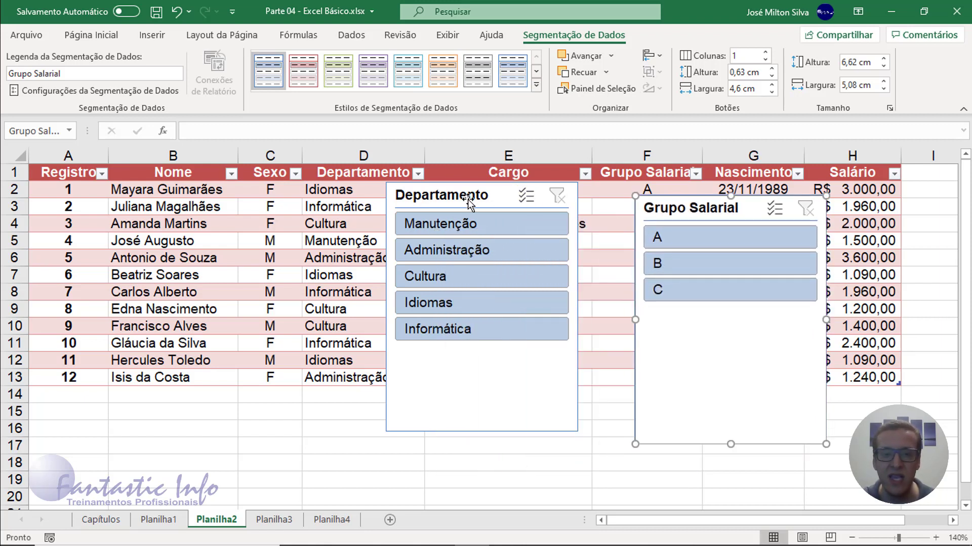
pyautogui.moveTo(468, 202); pyautogui.dragTo(504, 217)
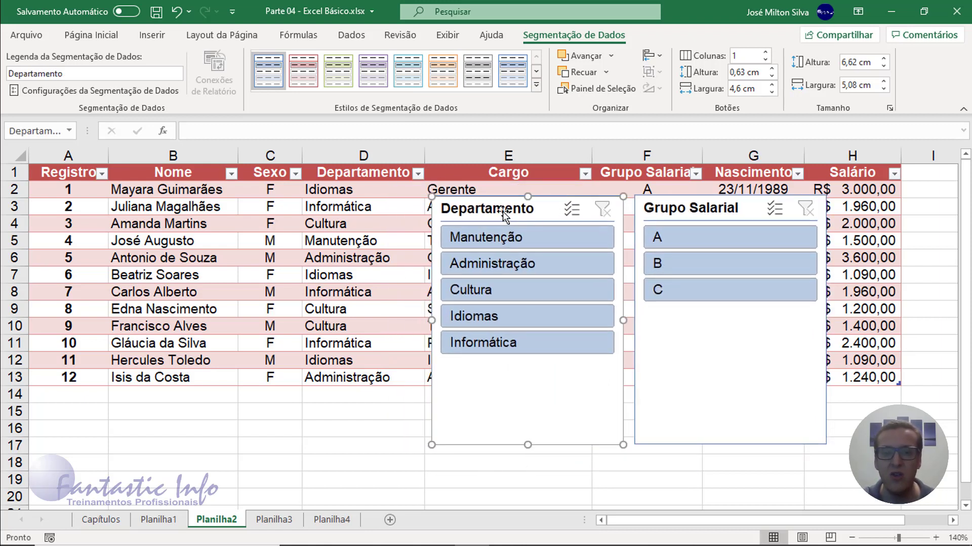
pyautogui.moveTo(544, 208); pyautogui.dragTo(479, 226)
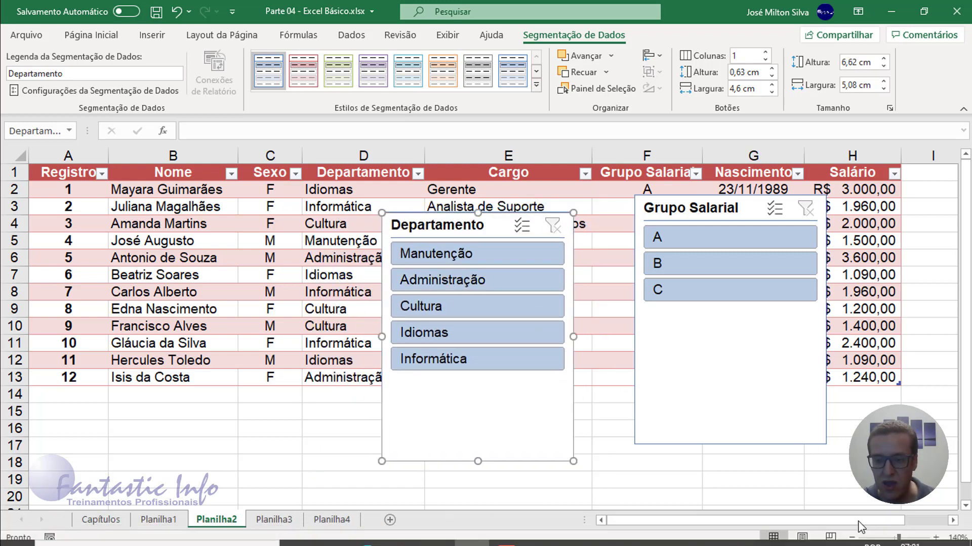
pyautogui.click(852, 538)
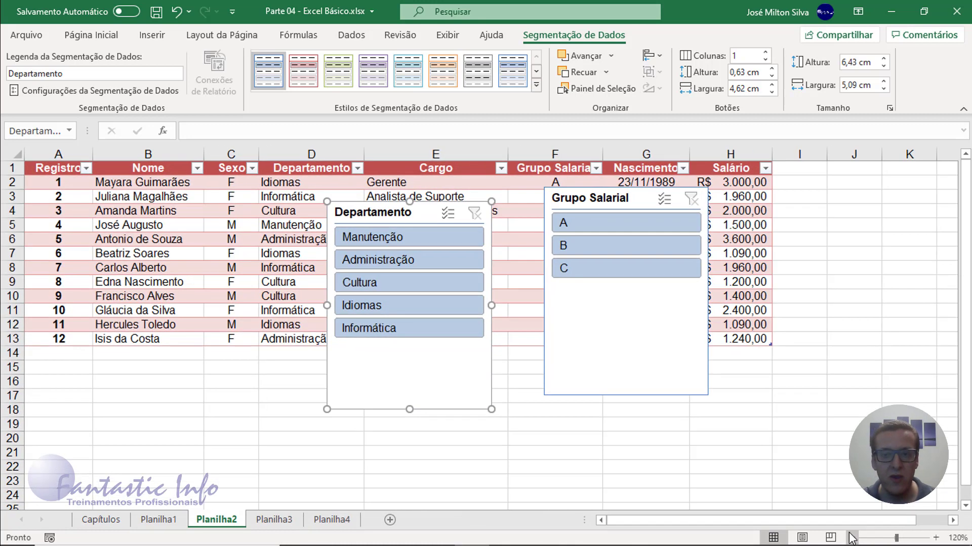
pyautogui.moveTo(600, 204); pyautogui.dragTo(832, 178)
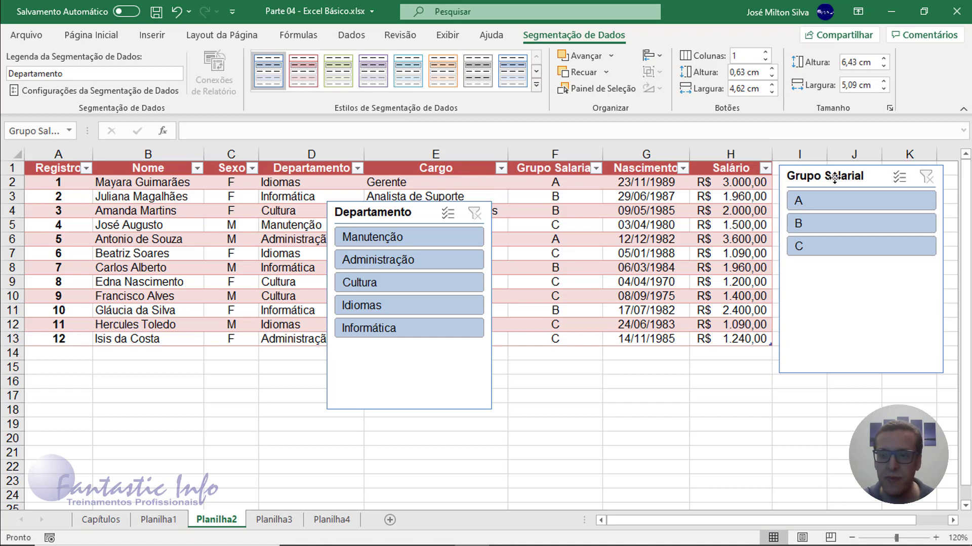
pyautogui.moveTo(832, 179); pyautogui.dragTo(834, 178)
pyautogui.moveTo(862, 374); pyautogui.dragTo(862, 267)
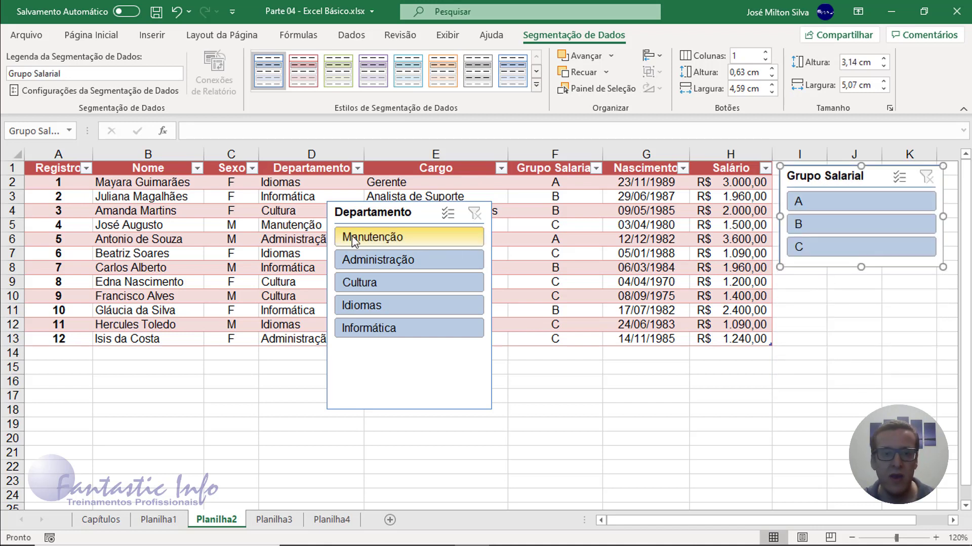
# - Place the Departamento slicer under Grupo Salarial and shorten it to fit its items
pyautogui.moveTo(393, 212)
pyautogui.mouseDown()
pyautogui.moveTo(852, 288)
pyautogui.moveTo(843, 283)
pyautogui.mouseUp()
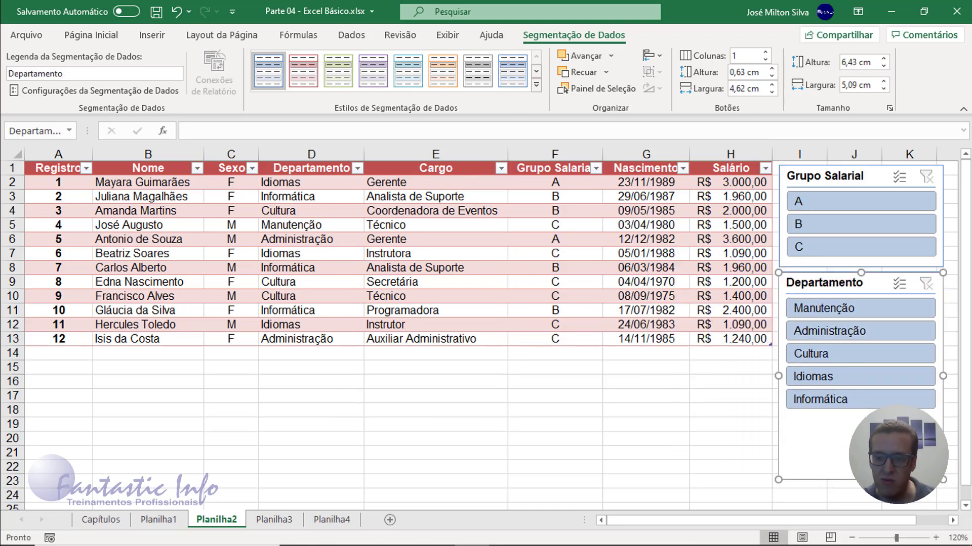
pyautogui.moveTo(860, 480); pyautogui.dragTo(861, 418)
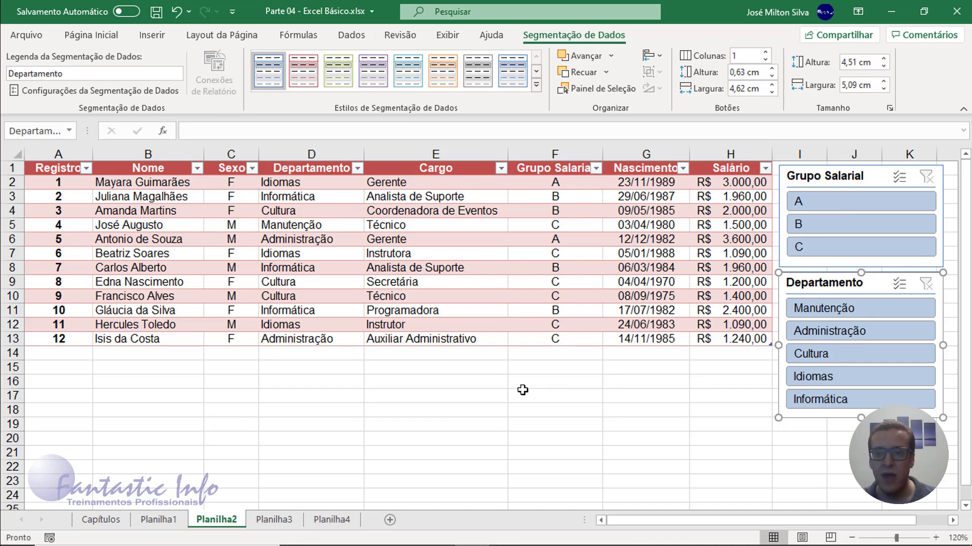
pyautogui.click(855, 177)
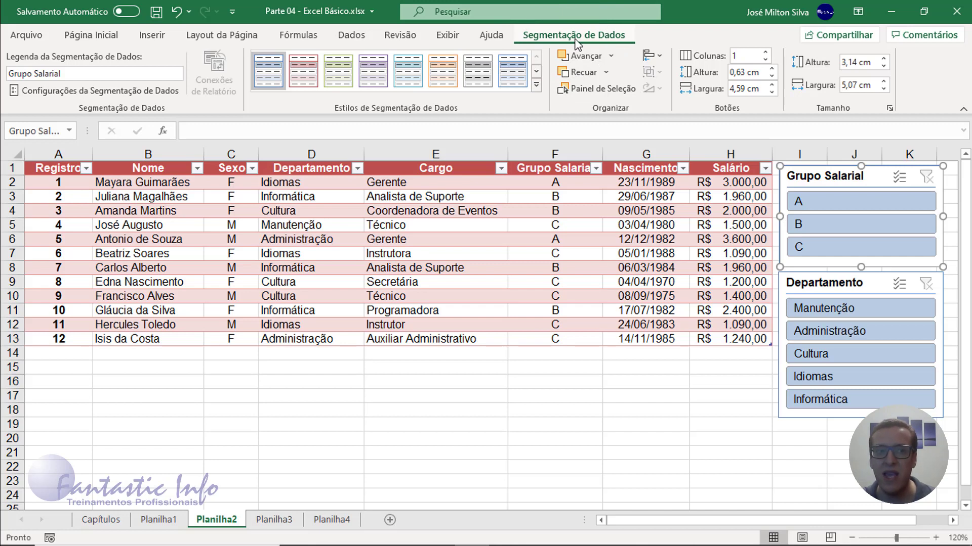
# - Apply the dark red slicer style to the Grupo Salarial and Departamento slicers
pyautogui.click(61, 75)
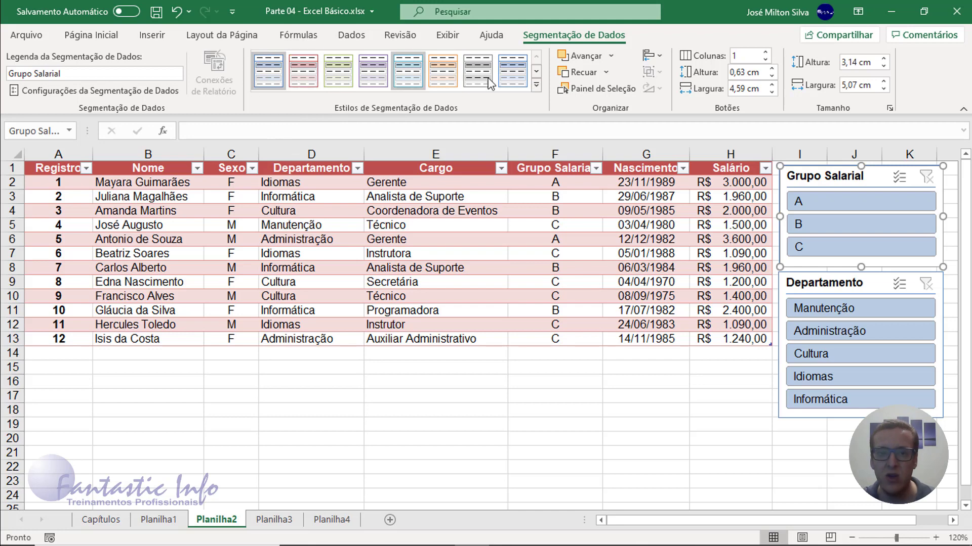
pyautogui.click(535, 88)
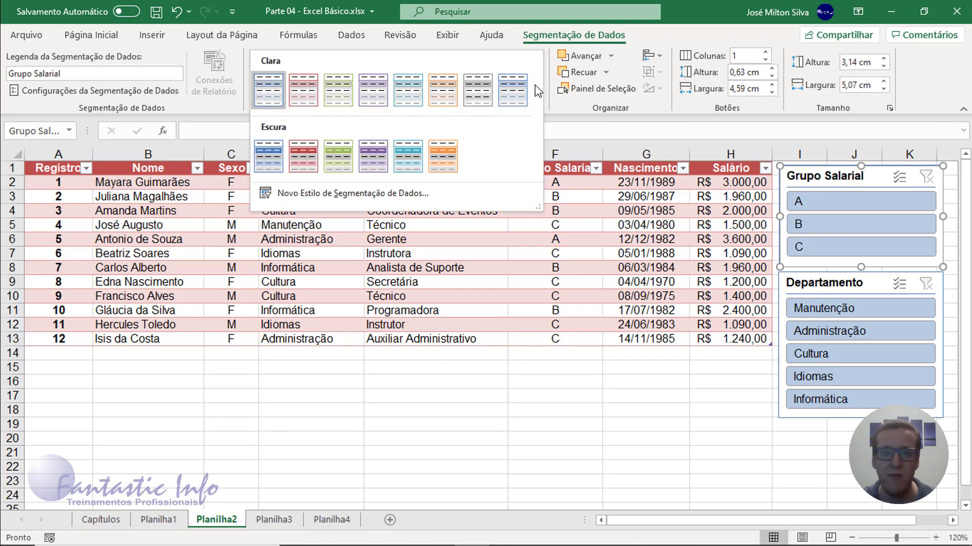
pyautogui.click(303, 159)
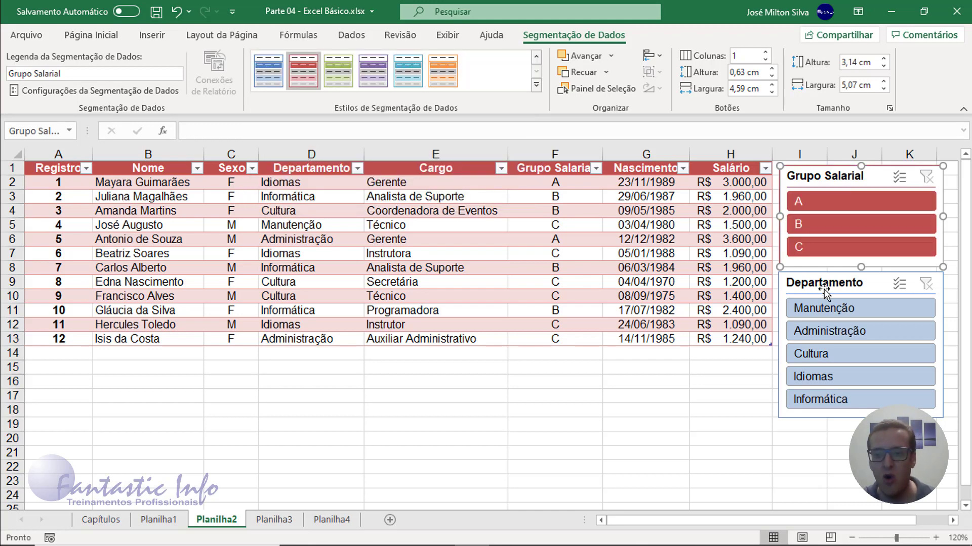
pyautogui.click(790, 269)
pyautogui.click(304, 71)
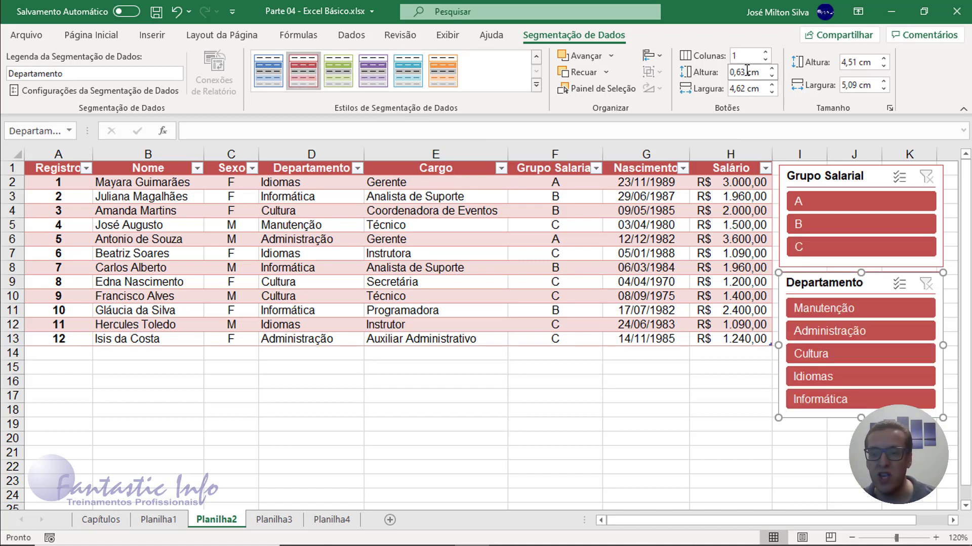
pyautogui.click(837, 181)
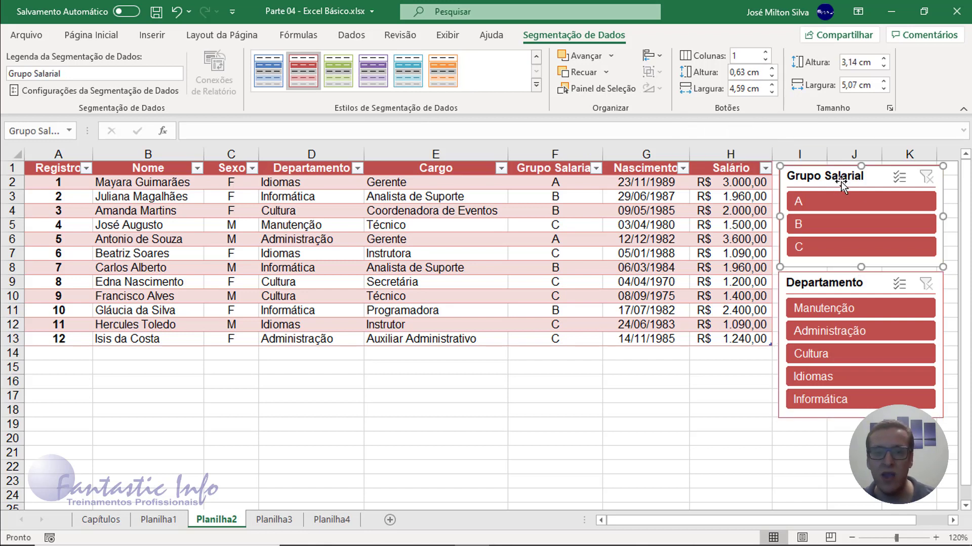
# - Use the Grupo Salarial slicer to filter the table to groups A, B and C in turn
pyautogui.click(595, 168)
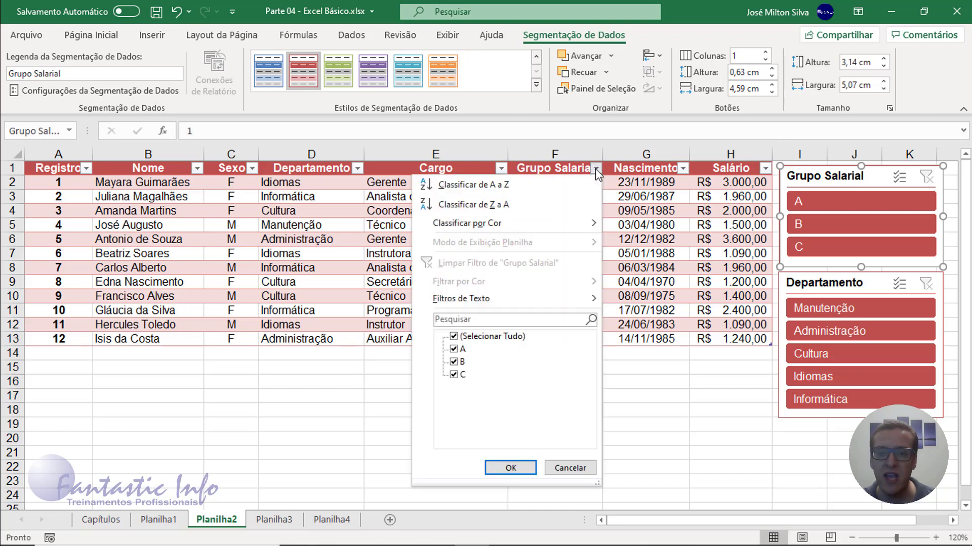
pyautogui.click(510, 468)
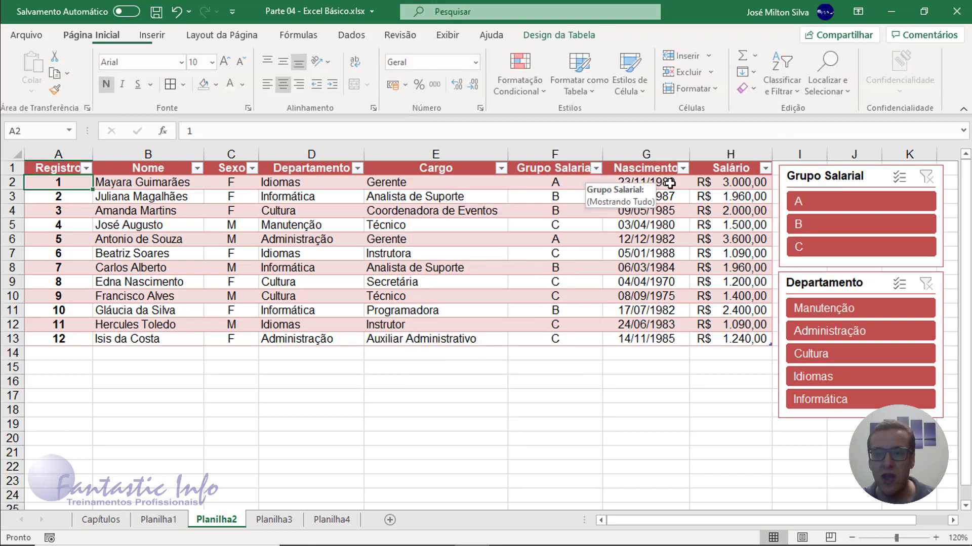
pyautogui.click(849, 225)
pyautogui.click(849, 205)
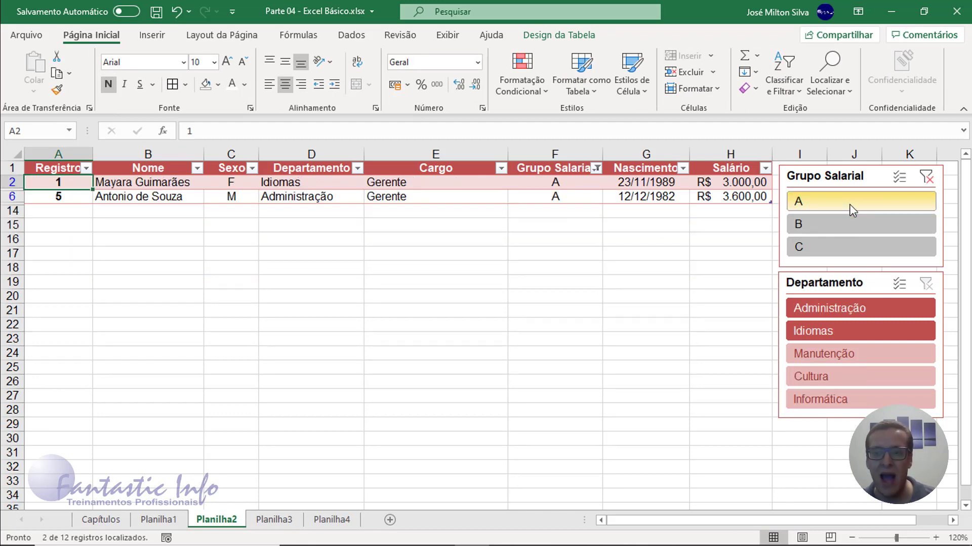
pyautogui.click(843, 251)
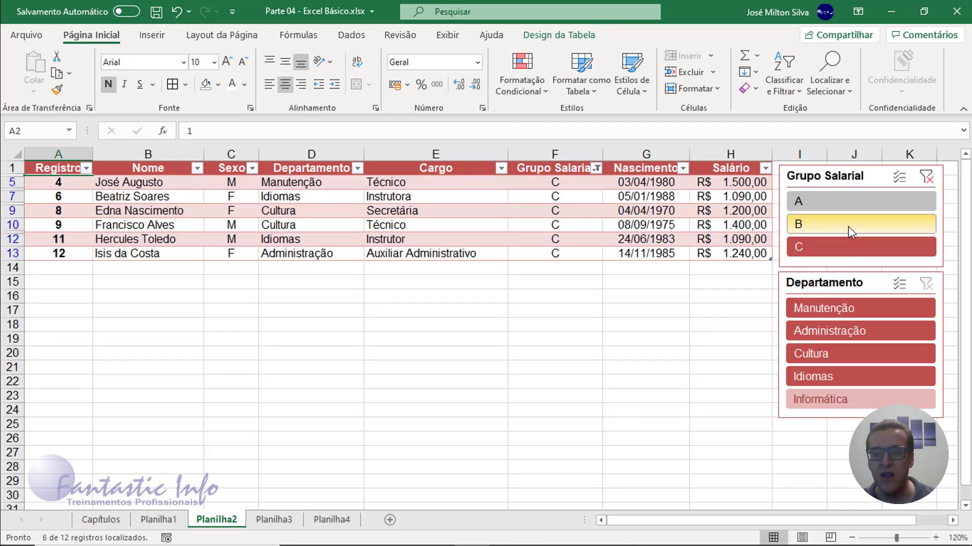
pyautogui.click(850, 231)
pyautogui.click(843, 202)
pyautogui.click(842, 223)
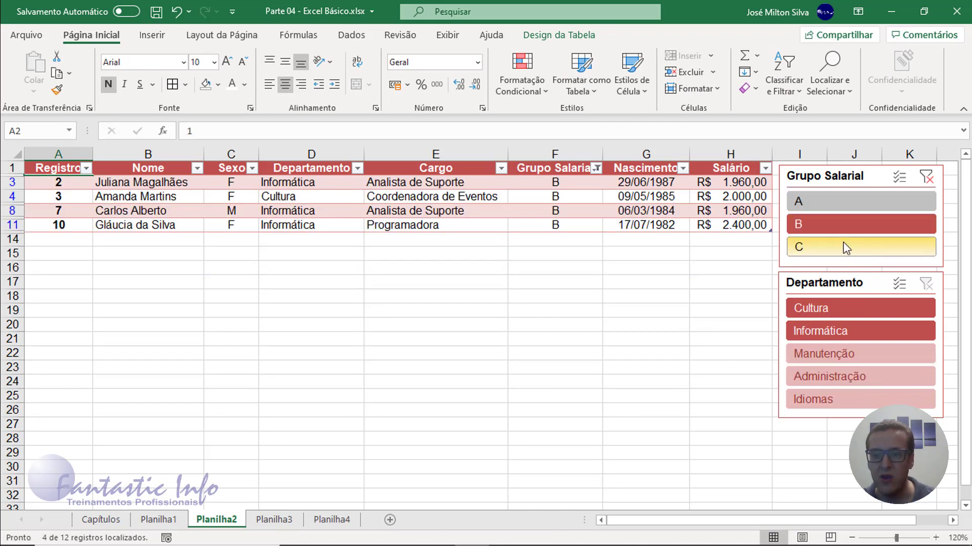
pyautogui.click(843, 249)
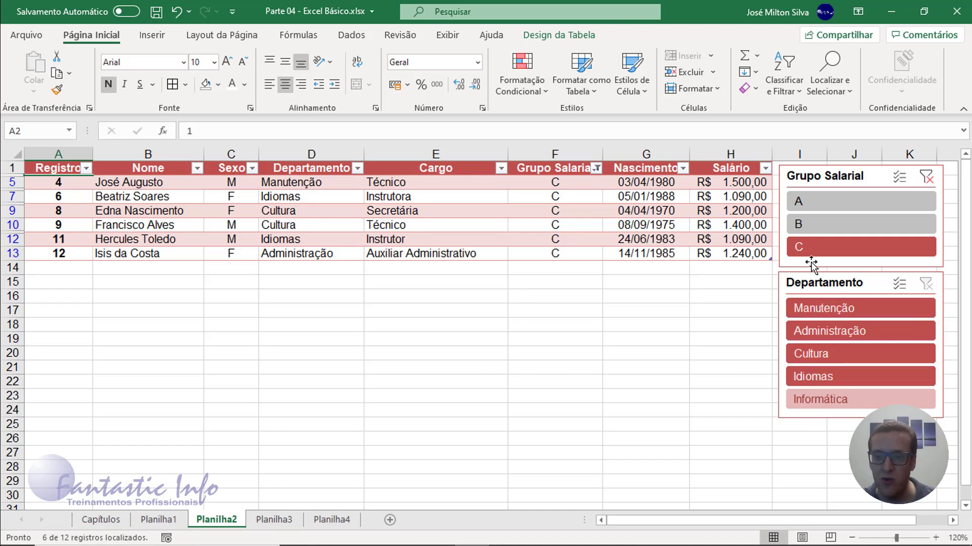
# - Narrow the records to the Idiomas department, trying salary groups A and C
pyautogui.click(827, 380)
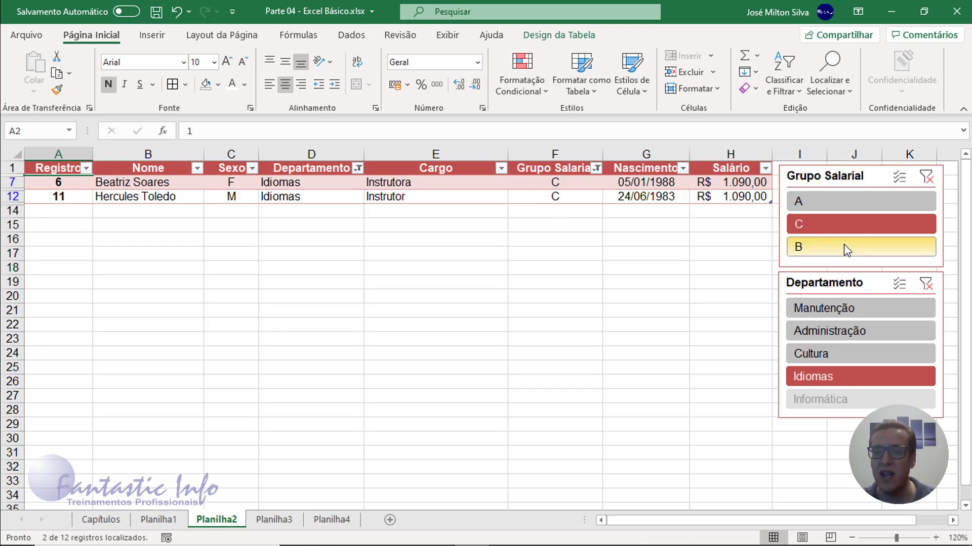
pyautogui.click(834, 207)
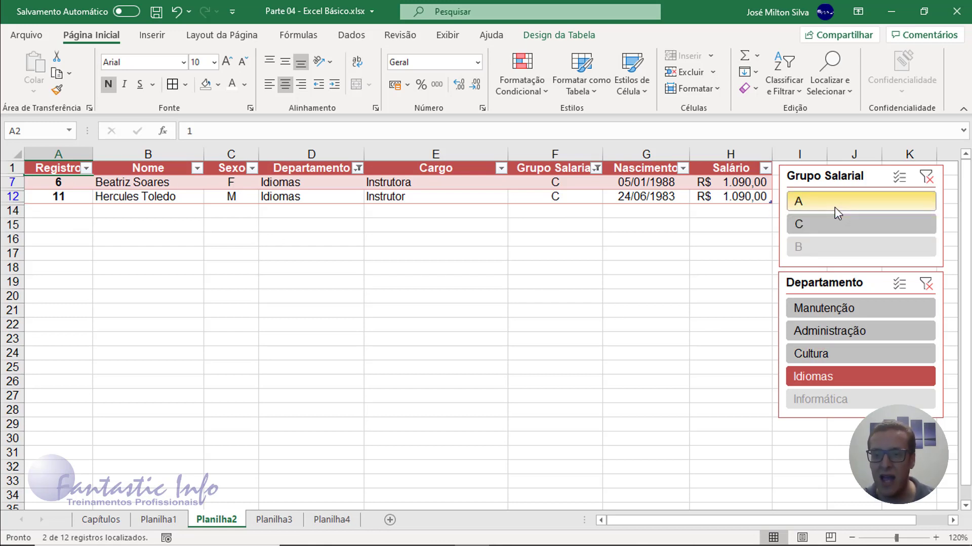
pyautogui.click(835, 224)
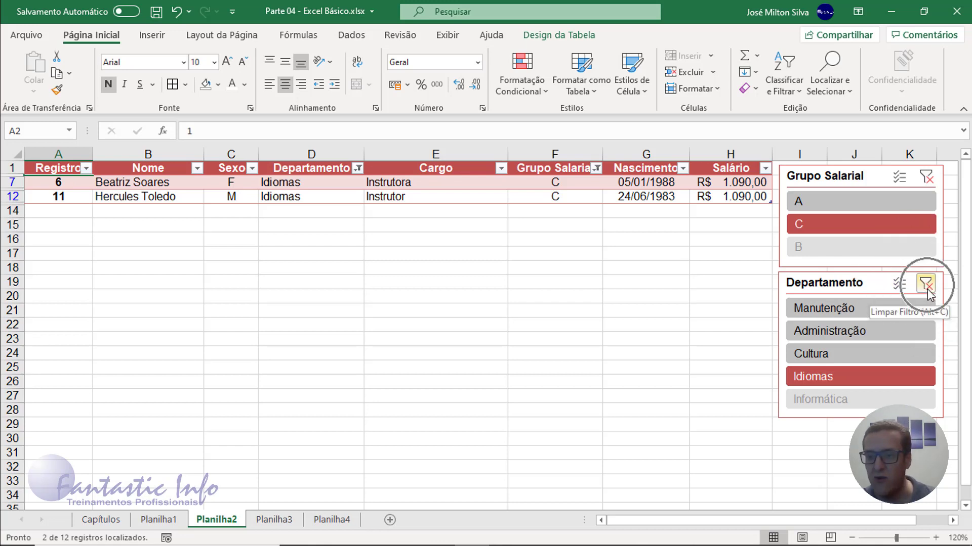
# - Clear the Departamento and Grupo Salarial slicer filters
pyautogui.click(927, 291)
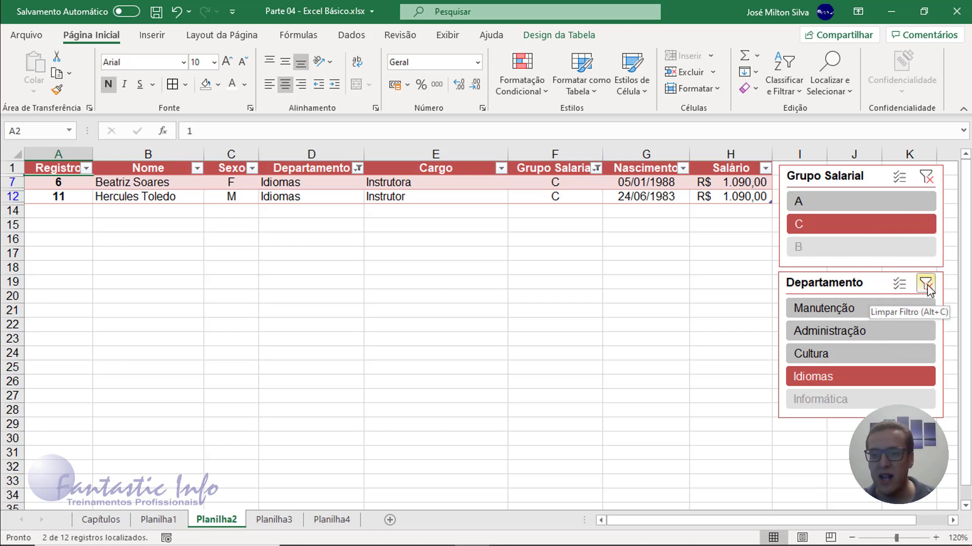
pyautogui.click(926, 286)
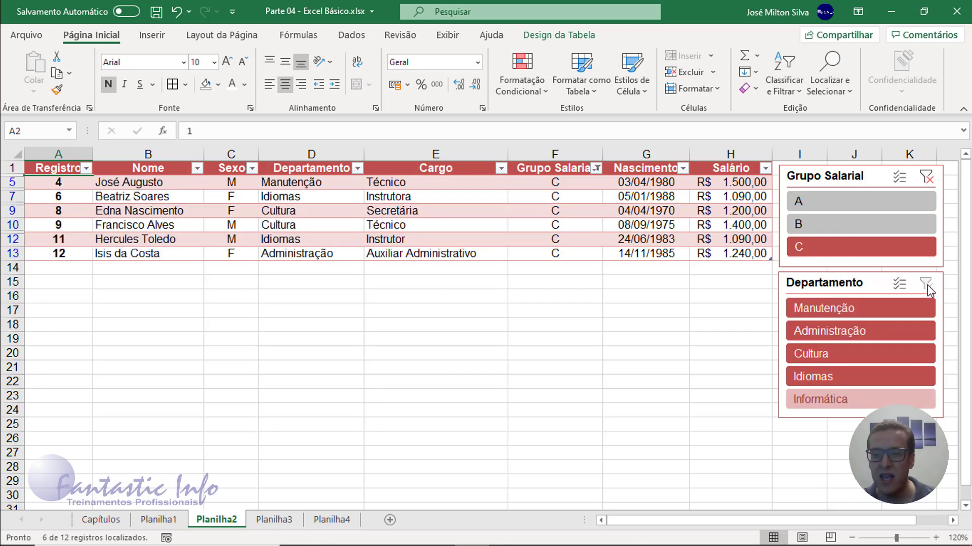
pyautogui.click(926, 178)
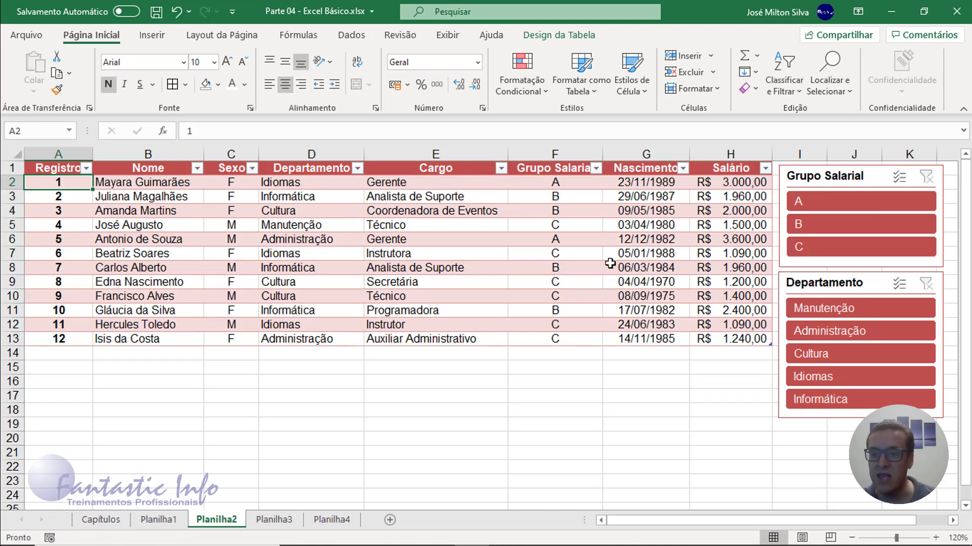
# - Delete the Grupo Salarial slicer and resize and reposition the Departamento slicer beside the table
pyautogui.click(852, 181)
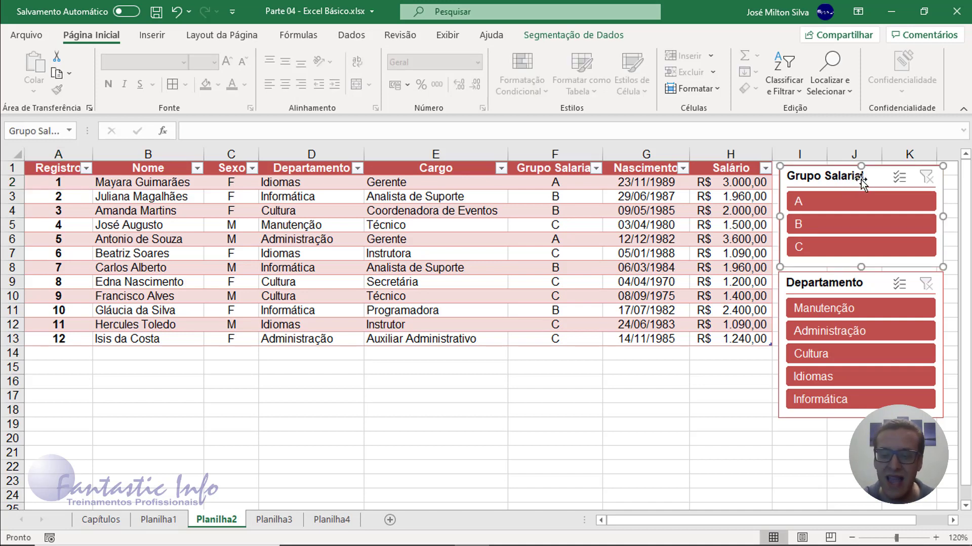
pyautogui.press('Delete')
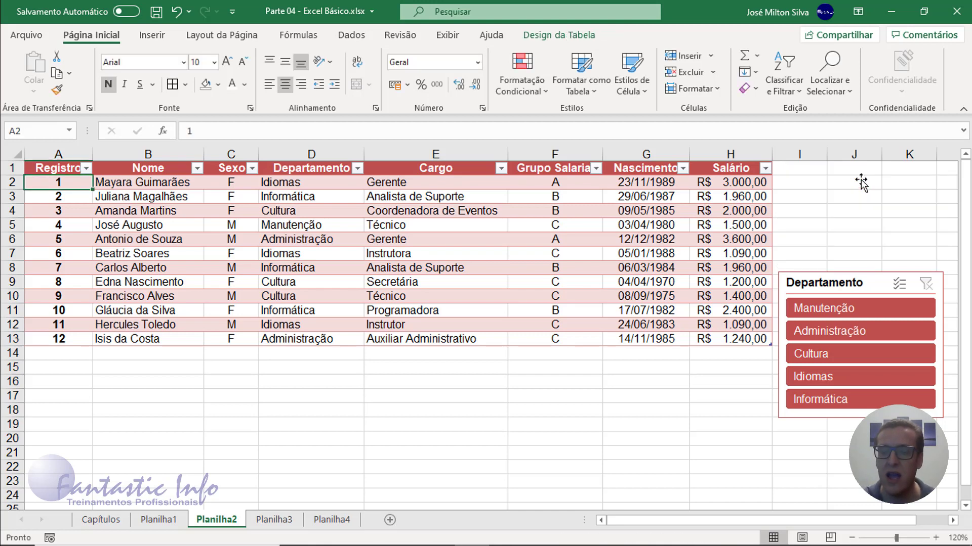
pyautogui.moveTo(845, 281); pyautogui.dragTo(843, 175)
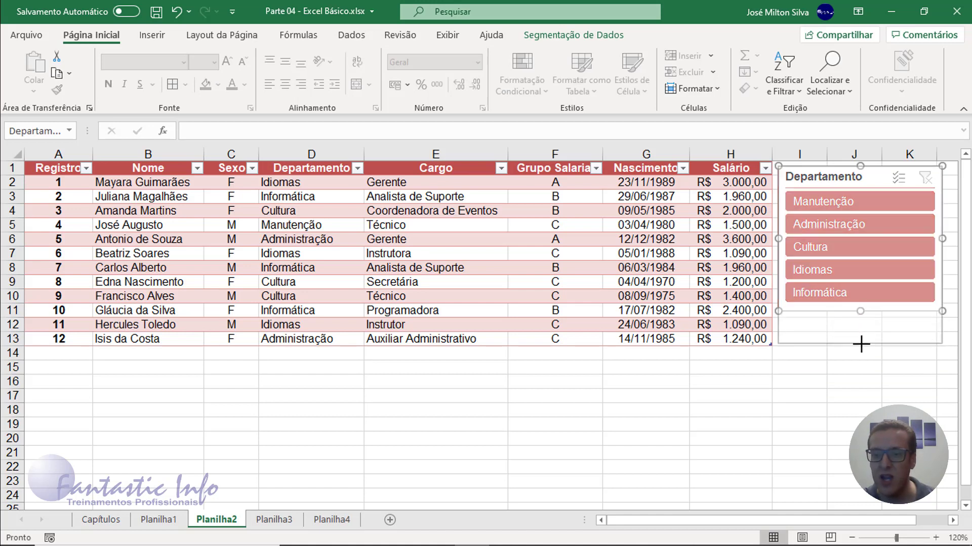
pyautogui.moveTo(860, 310)
pyautogui.mouseDown()
pyautogui.moveTo(860, 346)
pyautogui.moveTo(863, 315)
pyautogui.mouseUp()
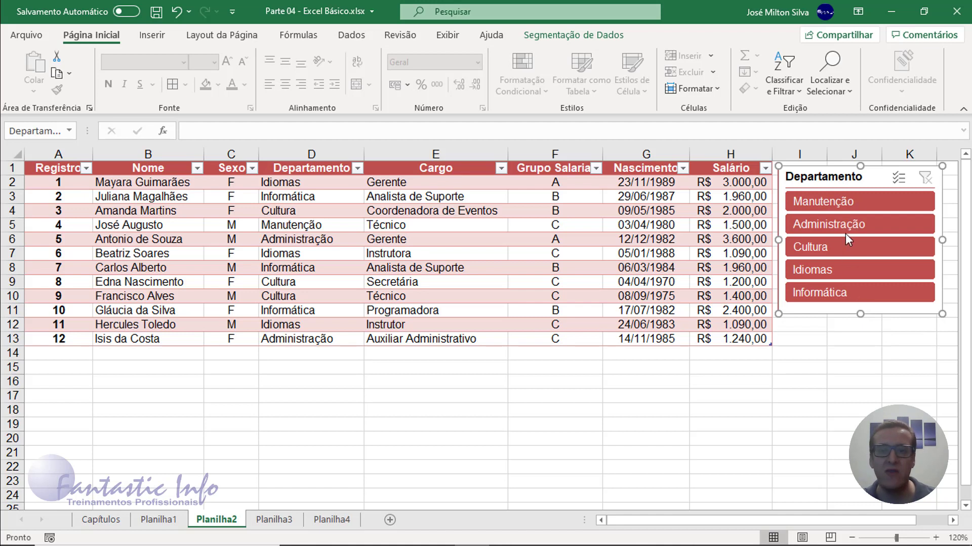
pyautogui.moveTo(840, 180); pyautogui.dragTo(846, 283)
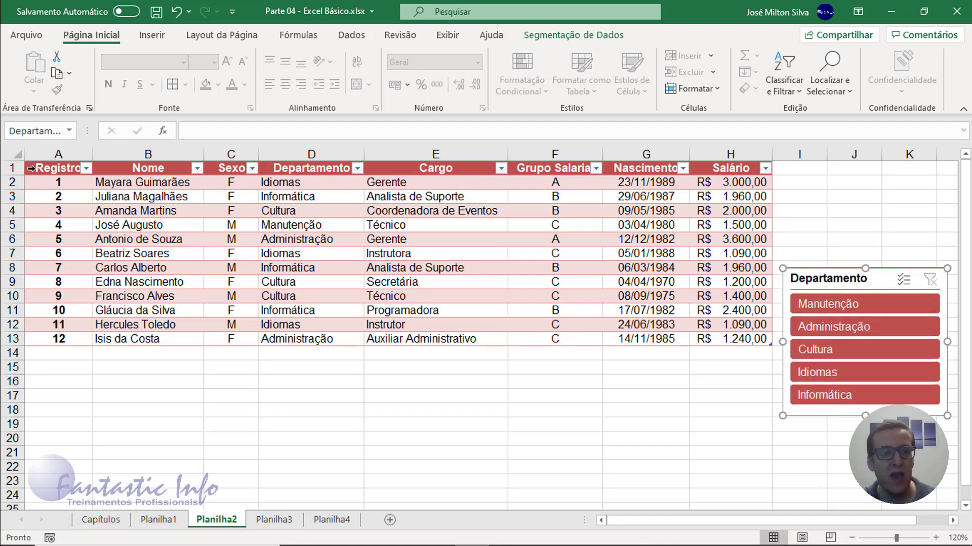
# - Insert five blank rows above row 1, pushing the table header down to row 6
pyautogui.click(16, 169)
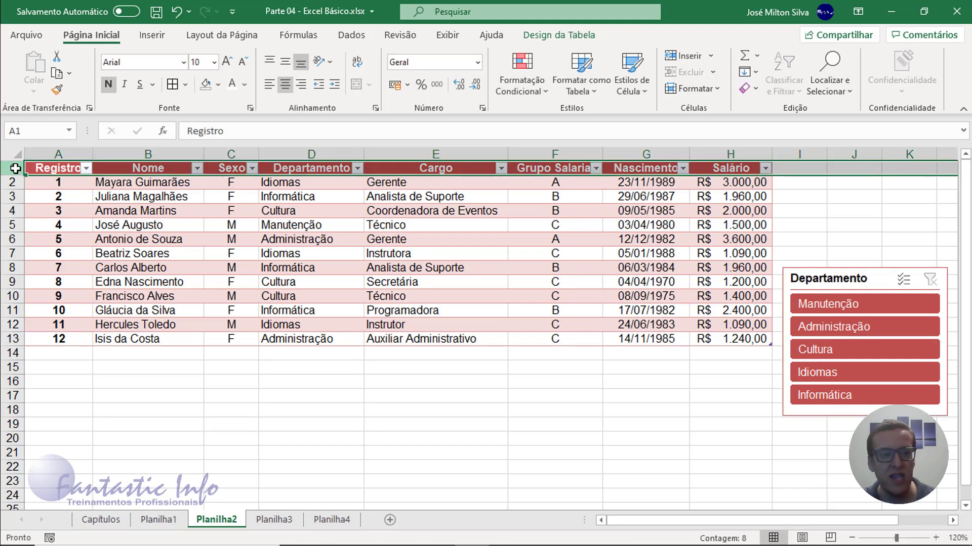
pyautogui.rightClick(12, 168)
pyautogui.click(55, 287)
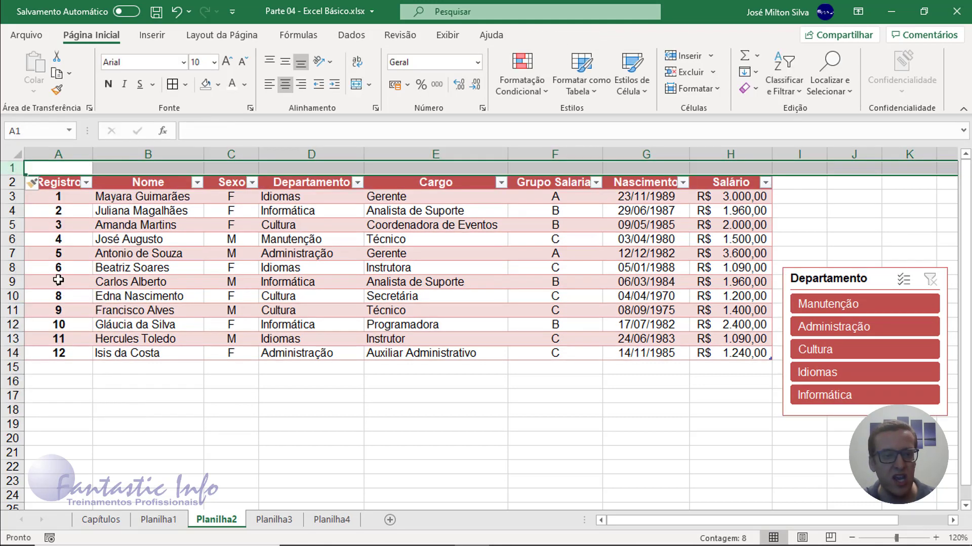
pyautogui.rightClick(14, 168)
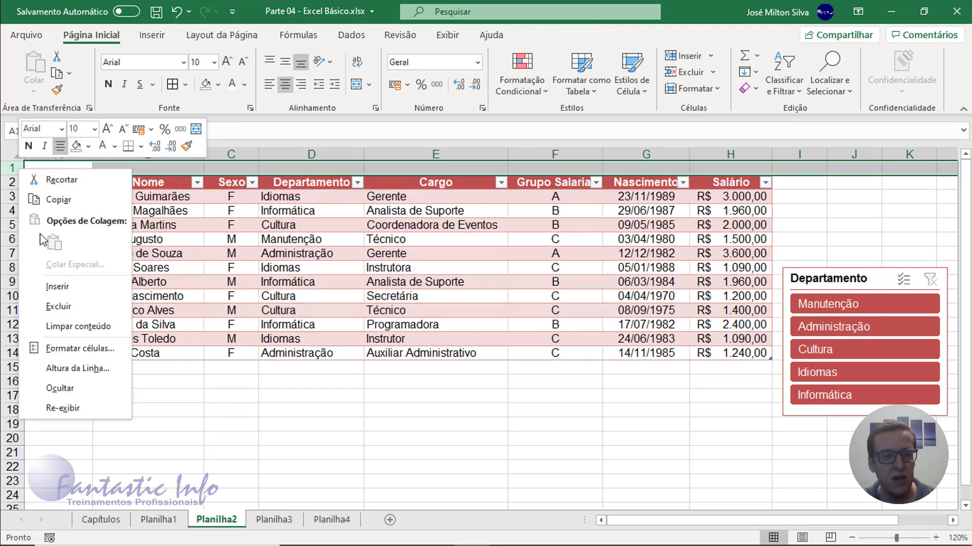
pyautogui.click(56, 284)
pyautogui.rightClick(14, 168)
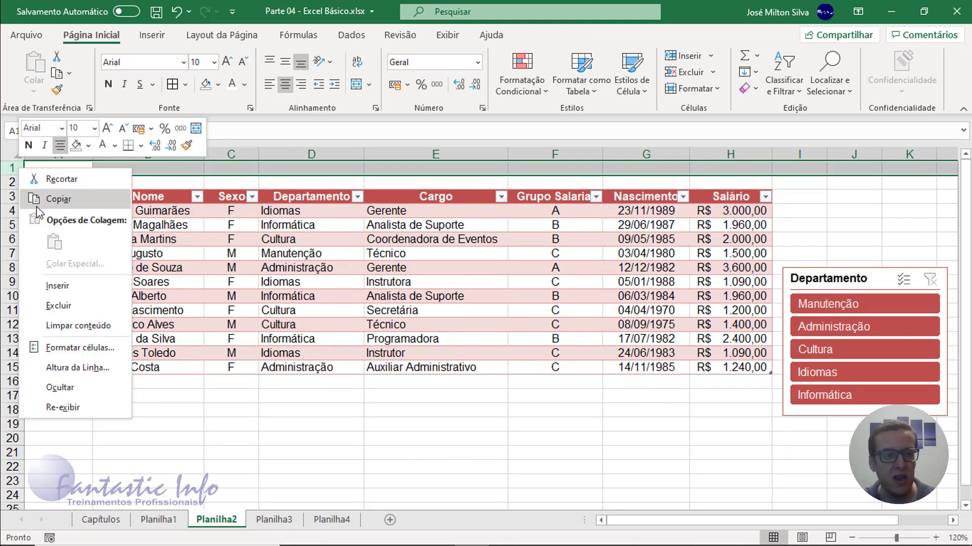
pyautogui.click(53, 286)
pyautogui.rightClick(7, 169)
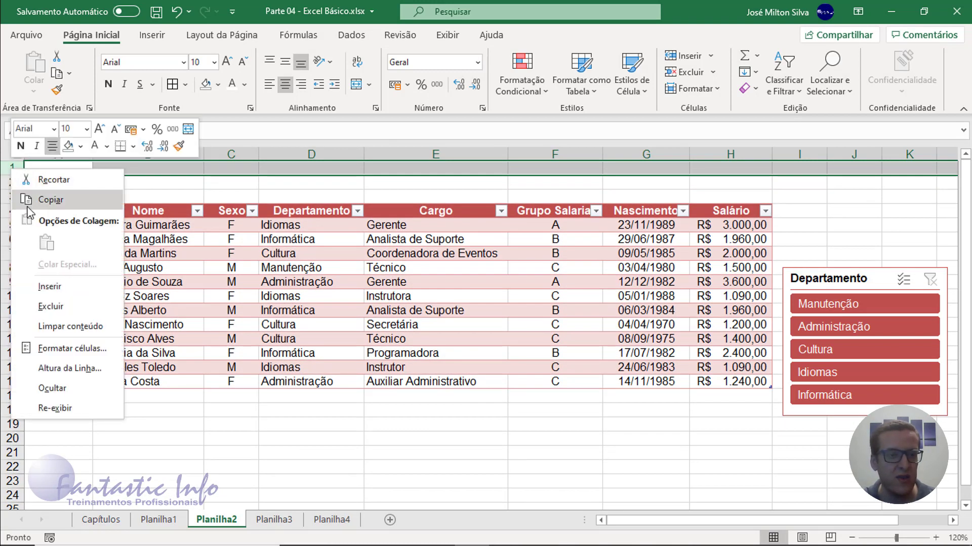
pyautogui.click(55, 287)
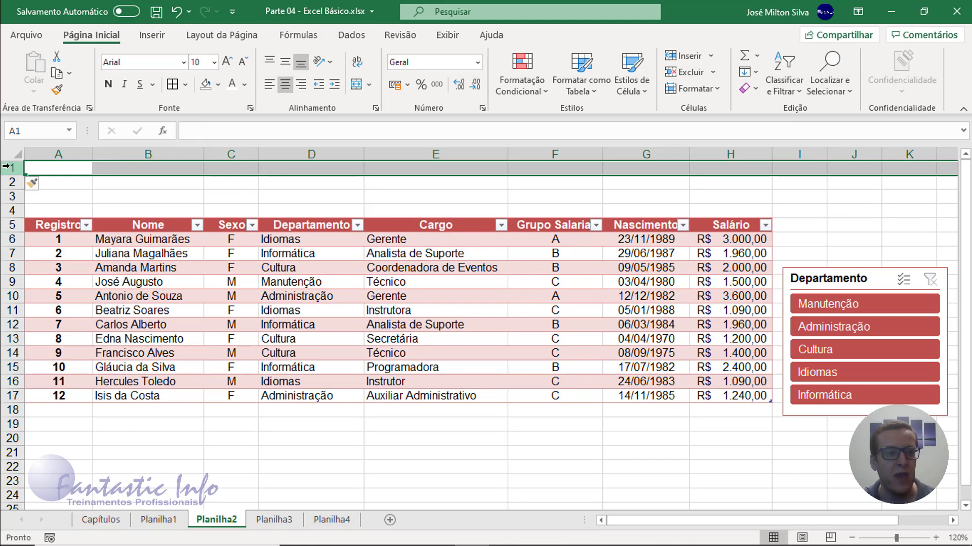
pyautogui.rightClick(11, 167)
pyautogui.click(50, 284)
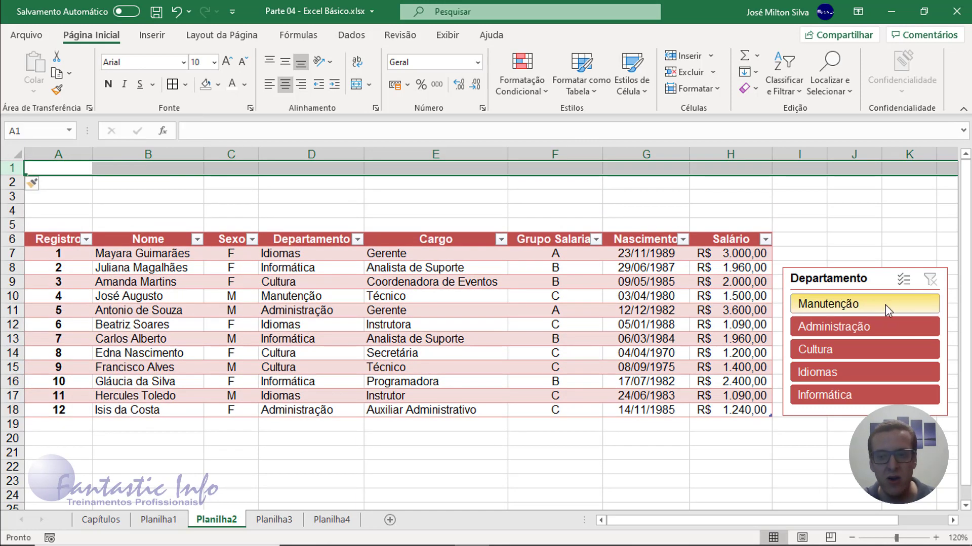
# - Move the Departamento slicer to A1, shrink it to rows 1–4 and stretch it to column H
pyautogui.click(807, 274)
pyautogui.moveTo(807, 273); pyautogui.dragTo(81, 175)
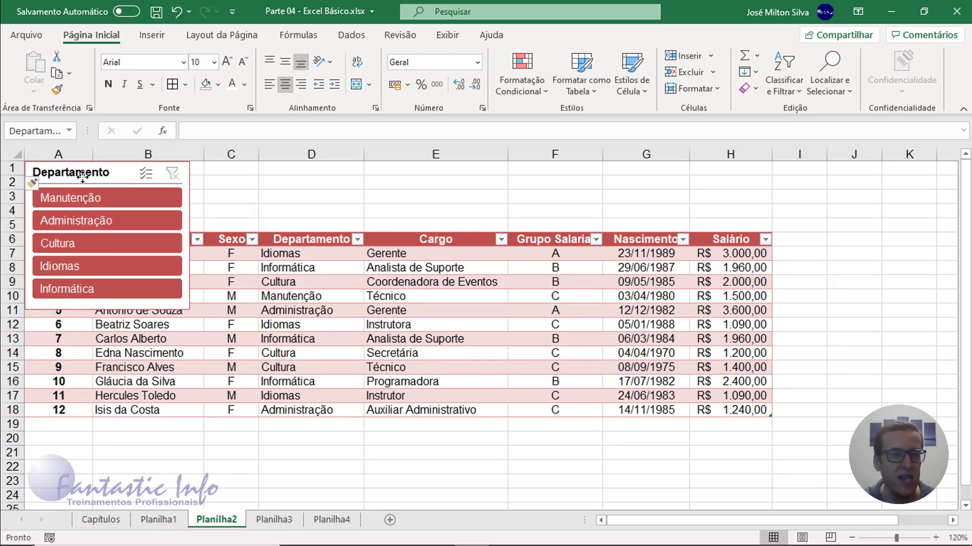
pyautogui.moveTo(109, 310); pyautogui.dragTo(109, 231)
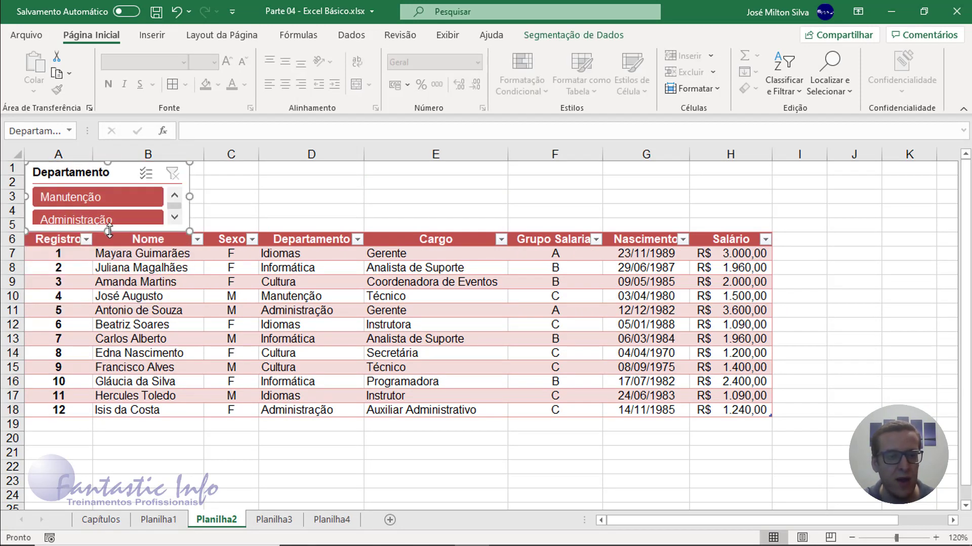
pyautogui.moveTo(107, 231); pyautogui.dragTo(108, 223)
pyautogui.moveTo(186, 191); pyautogui.dragTo(768, 195)
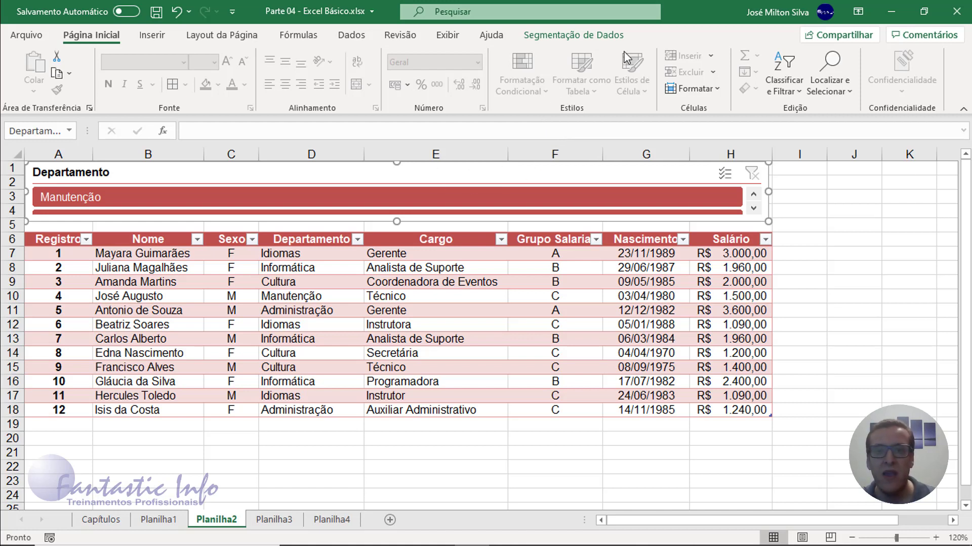
# - Raise the Departamento slicer's Colunas to 5 and adjust its right edge
pyautogui.click(579, 44)
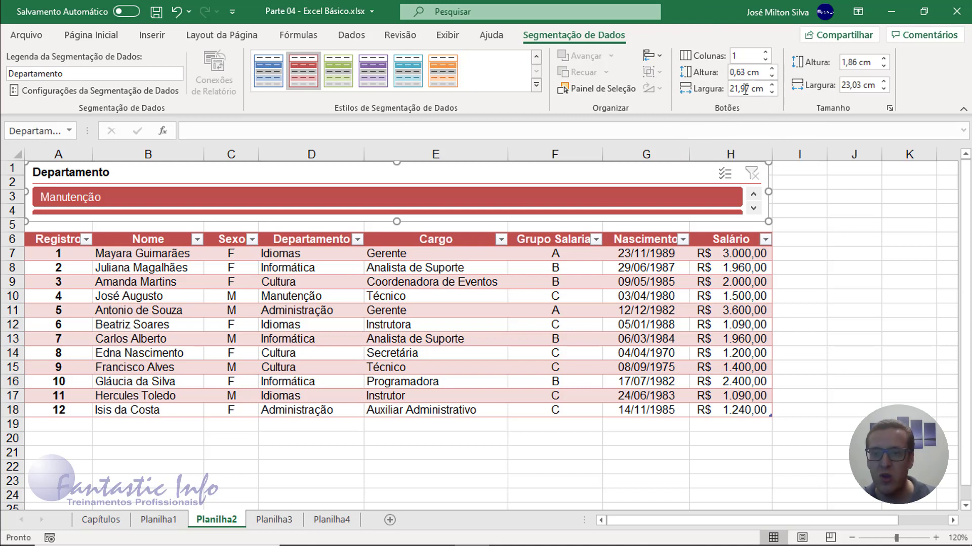
pyautogui.click(765, 53)
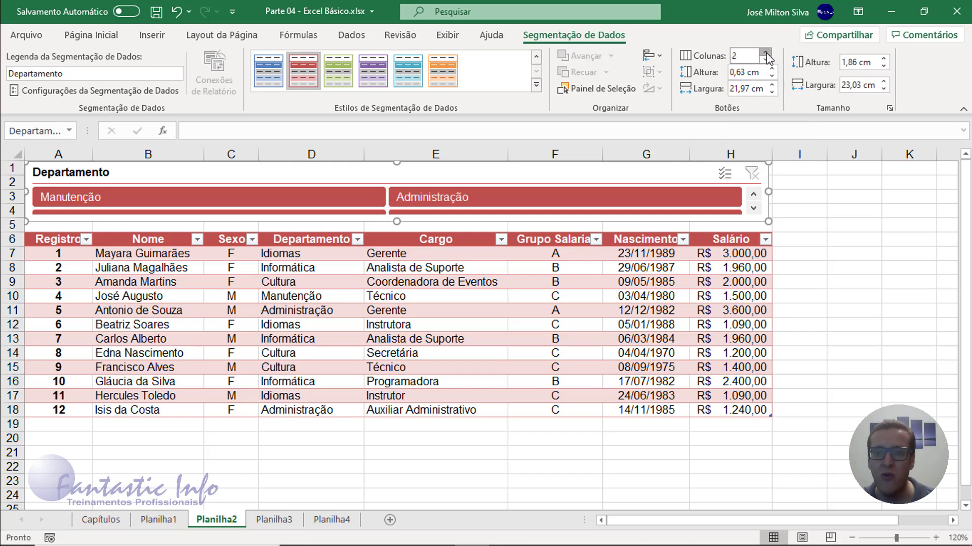
pyautogui.click(765, 52)
pyautogui.click(765, 52)
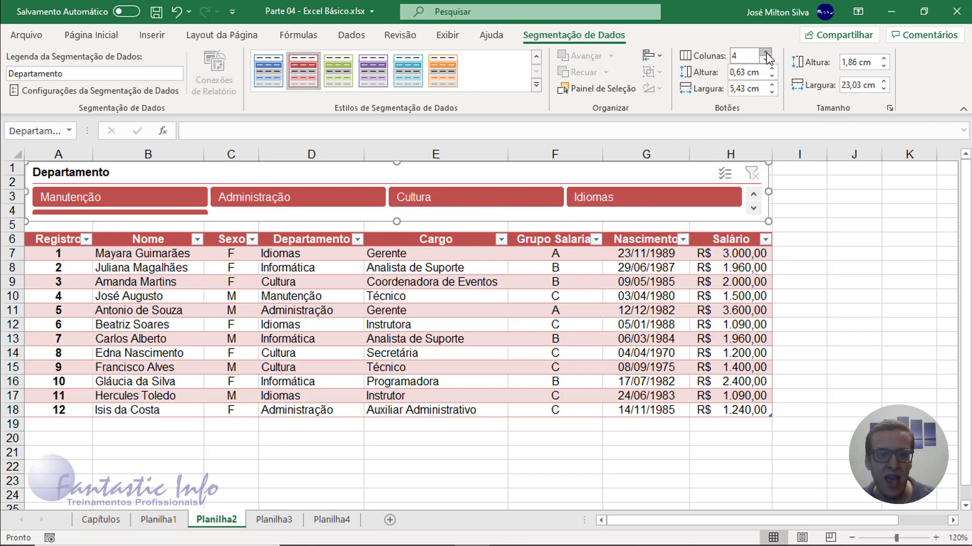
pyautogui.click(765, 53)
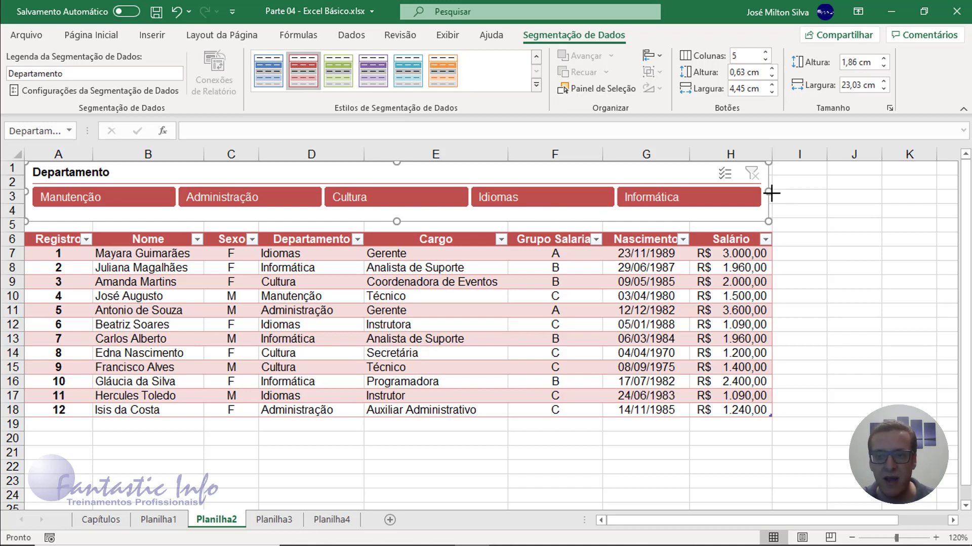
pyautogui.moveTo(772, 193); pyautogui.dragTo(775, 193)
# - Shorten the slicer slightly and delete the blank row 5 with Excluir
pyautogui.moveTo(394, 223); pyautogui.dragTo(397, 214)
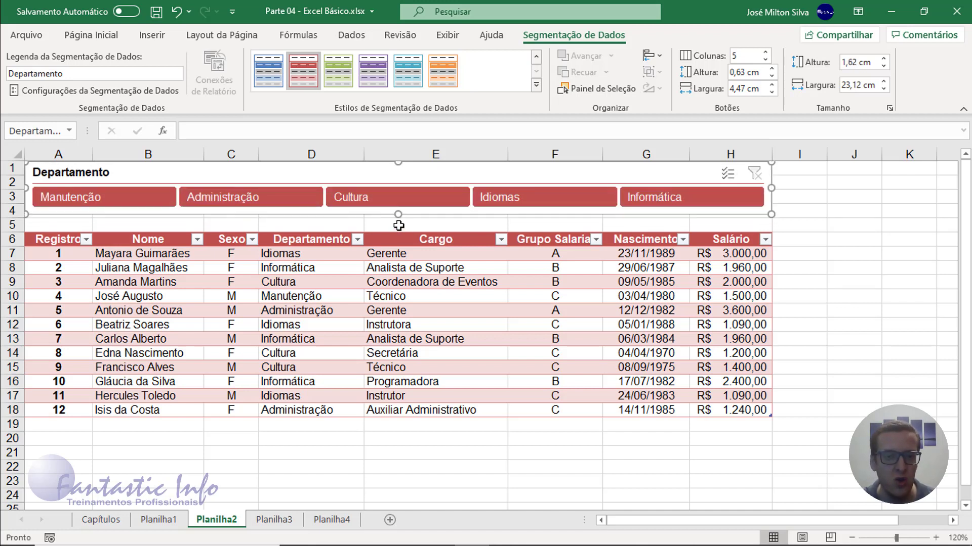
pyautogui.click(11, 225)
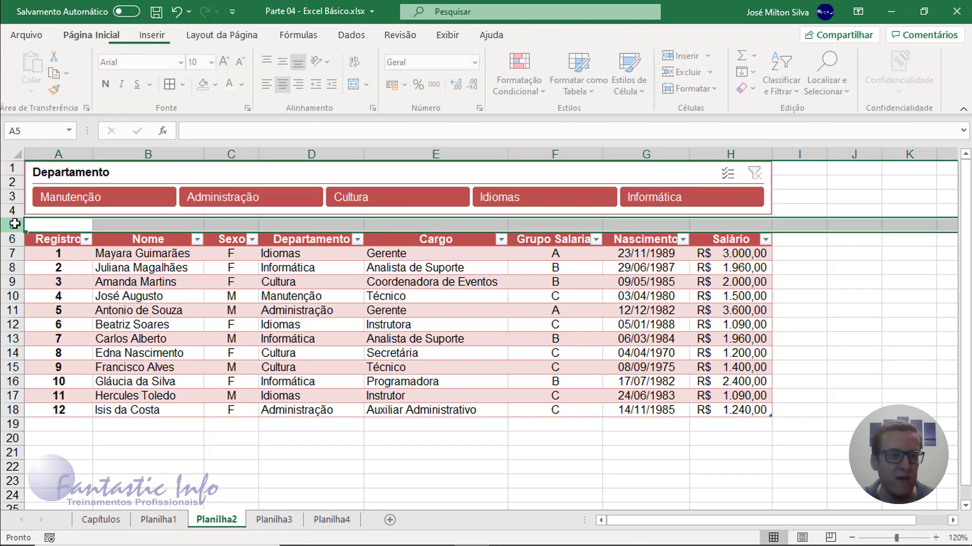
pyautogui.rightClick(16, 225)
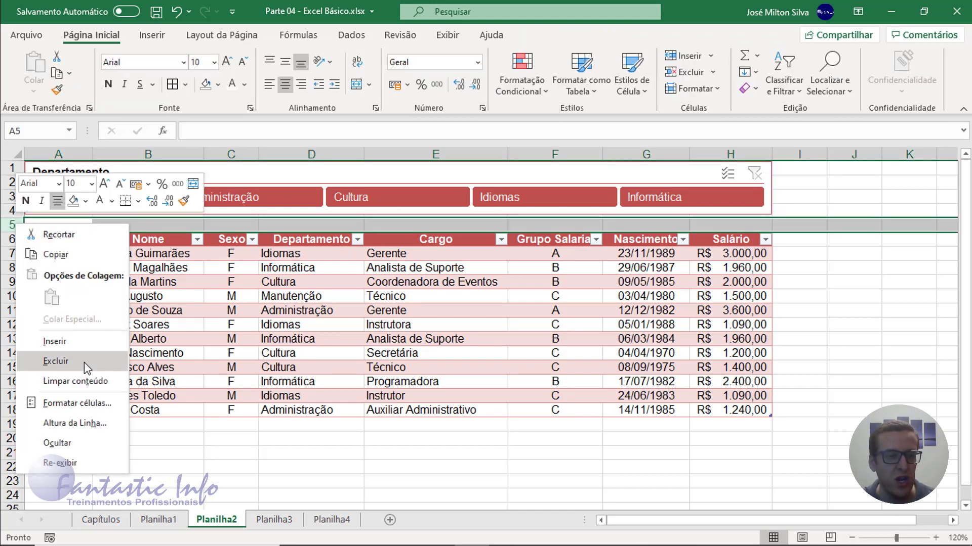
pyautogui.click(55, 361)
pyautogui.click(66, 443)
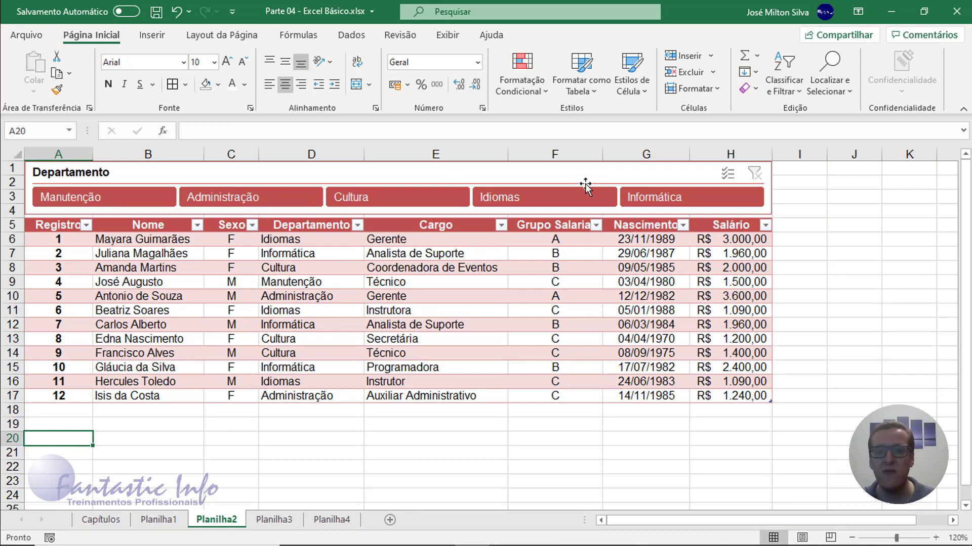
# - Test the slicer on Manutenção, Administração, Cultura, Idiomas and Informática, then clear the filter
pyautogui.click(86, 196)
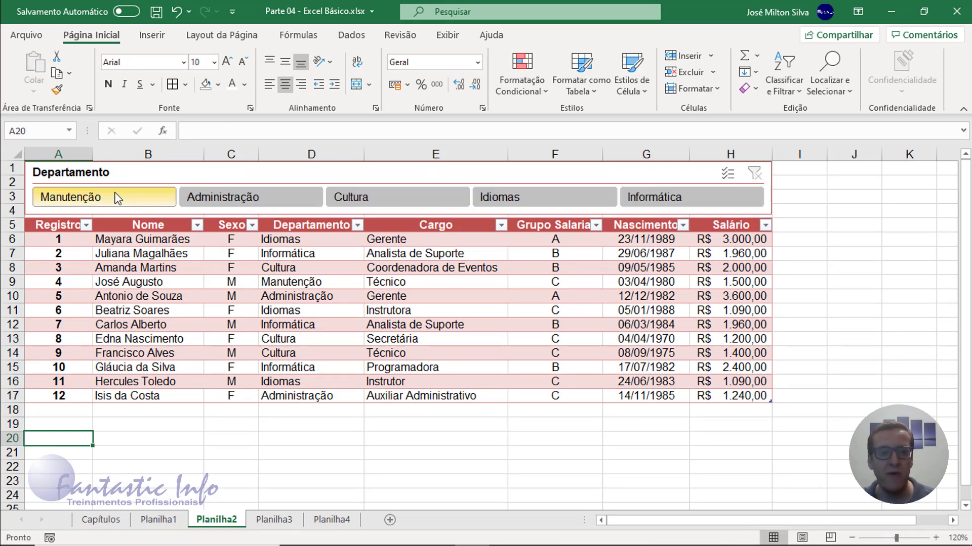
pyautogui.click(253, 202)
pyautogui.click(448, 202)
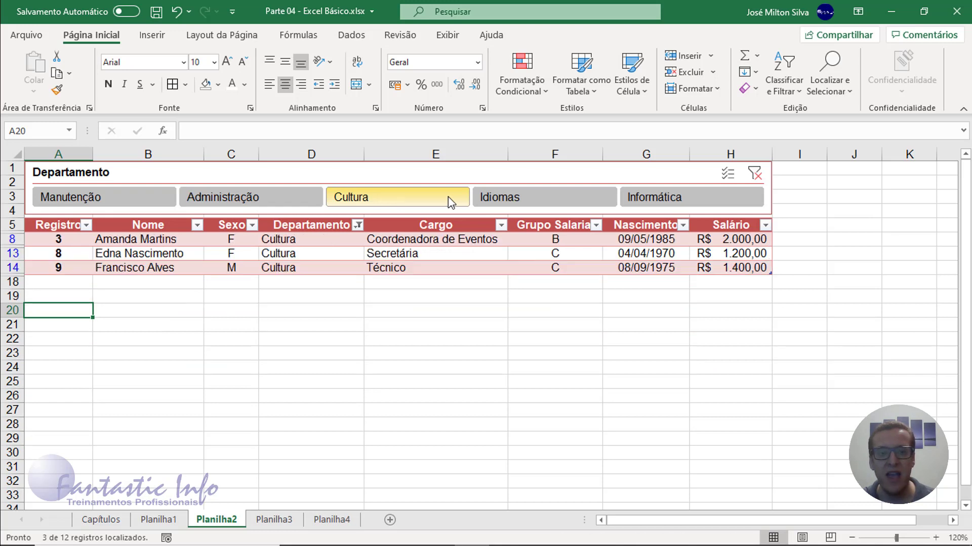
pyautogui.click(514, 202)
pyautogui.click(653, 199)
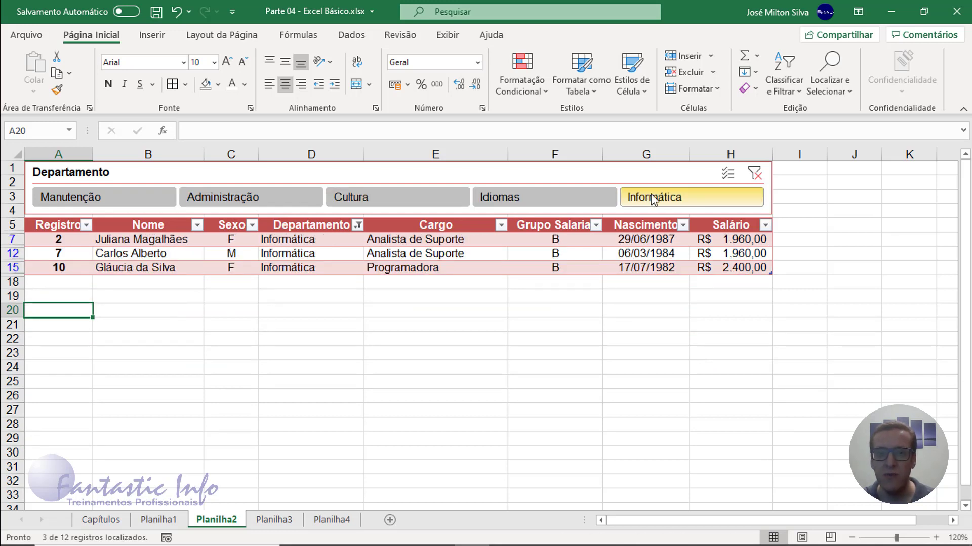
pyautogui.click(73, 199)
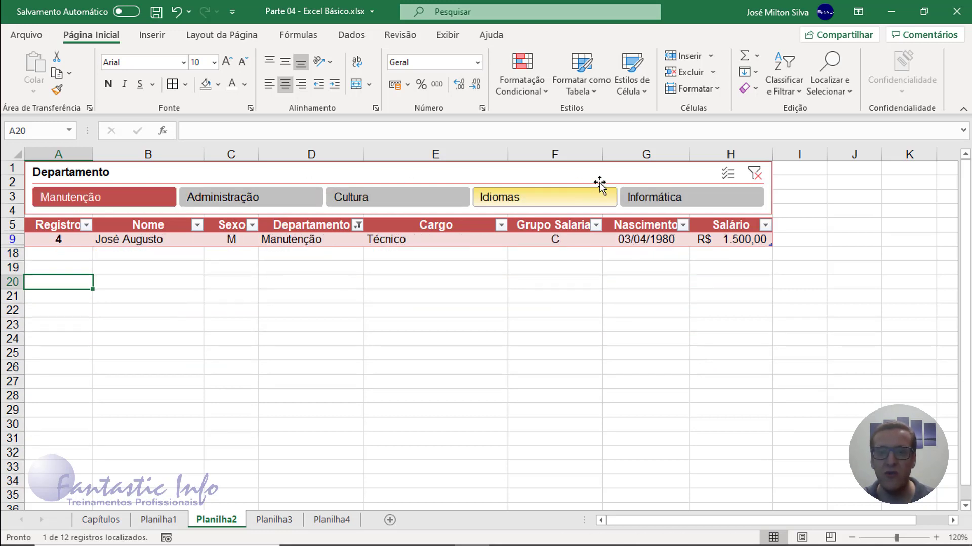
pyautogui.click(755, 174)
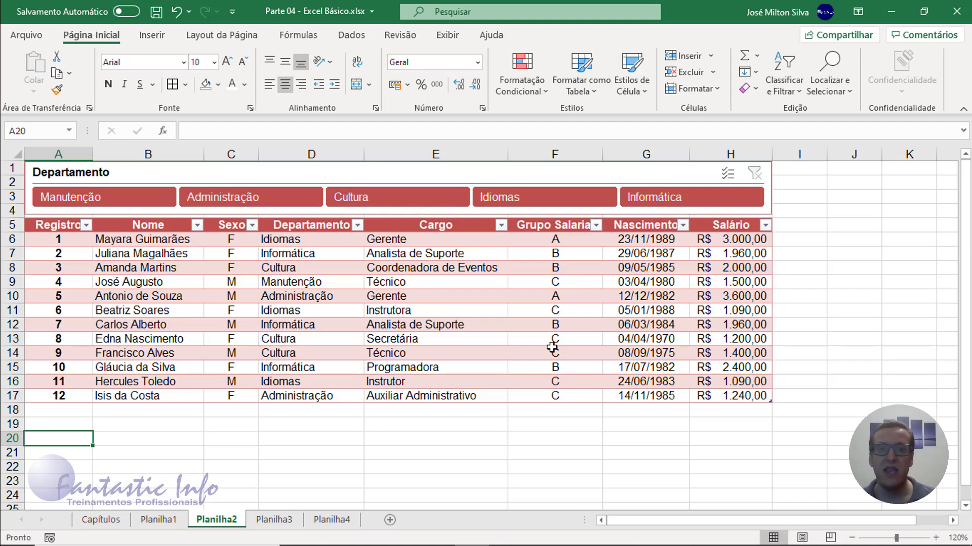
# - Insert a slicer on the Sexo field for the Cadastro table
pyautogui.click(189, 294)
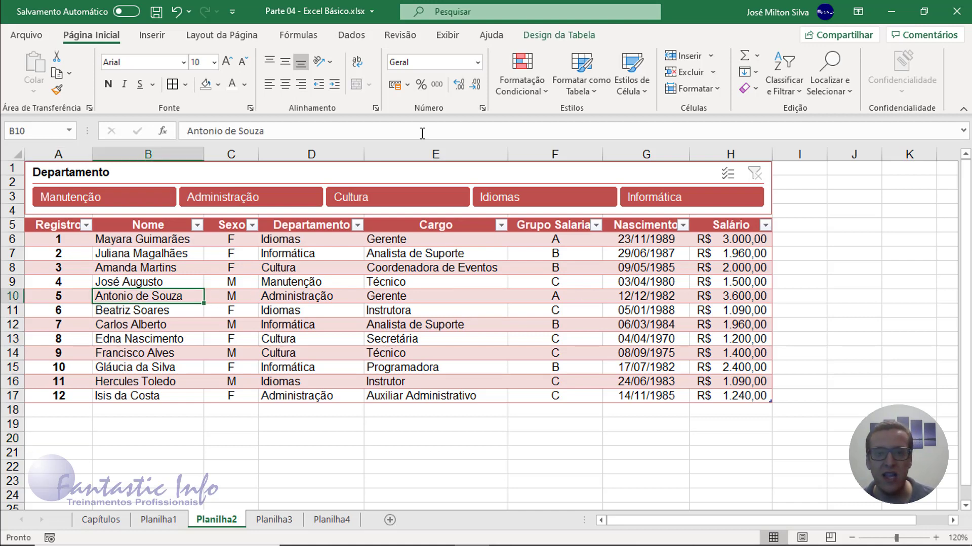
pyautogui.click(555, 36)
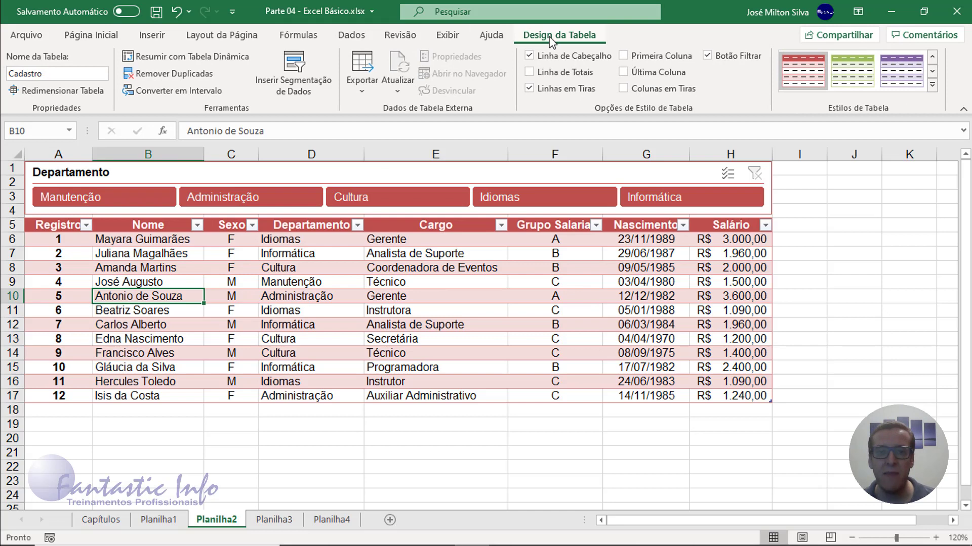
pyautogui.click(301, 90)
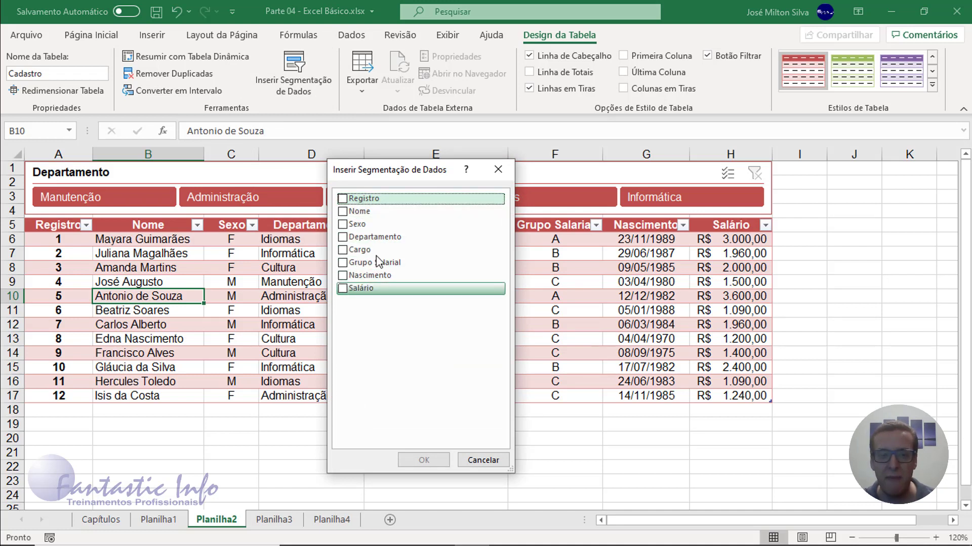
pyautogui.click(341, 227)
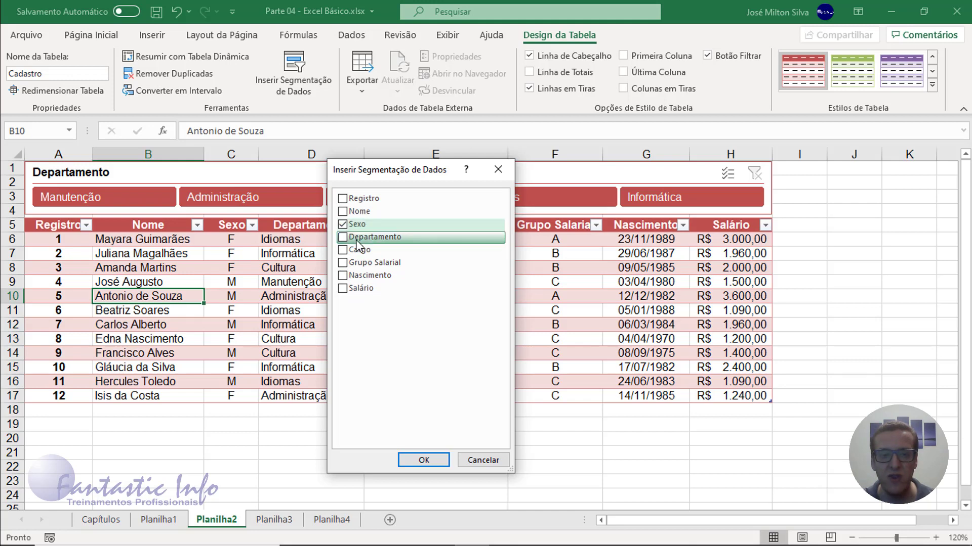
pyautogui.click(426, 460)
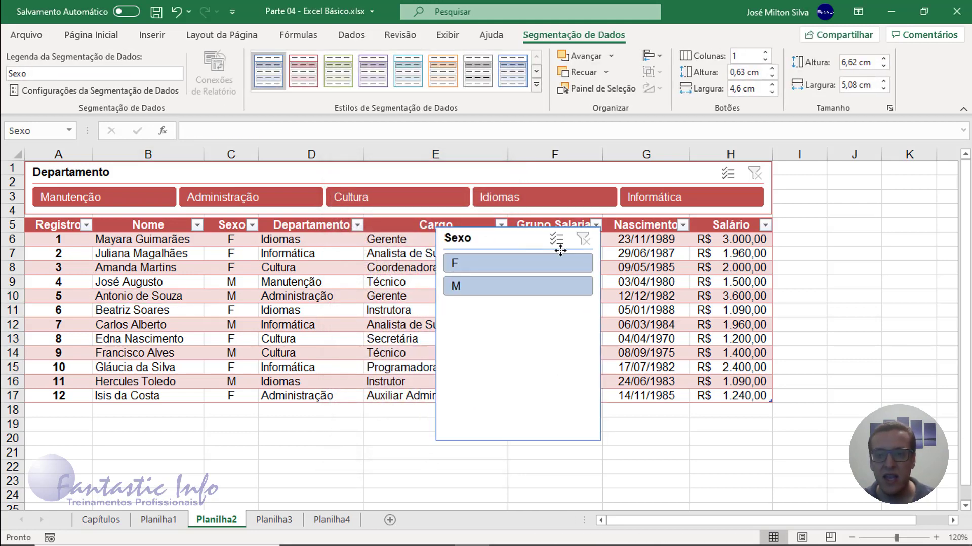
# - Place the Sexo slicer beside Departamento, resize it, and set Colunas to 2
pyautogui.moveTo(463, 234); pyautogui.dragTo(555, 257)
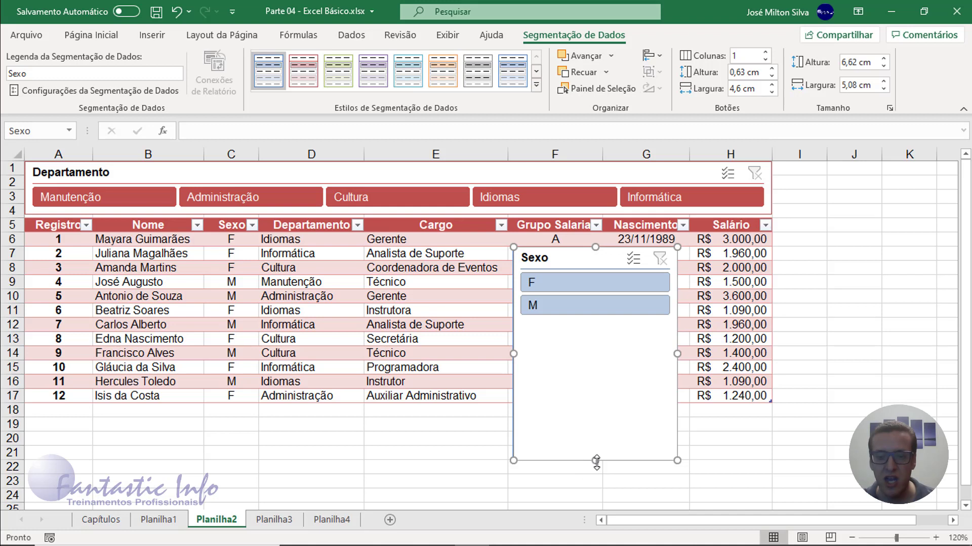
pyautogui.moveTo(596, 461); pyautogui.dragTo(596, 323)
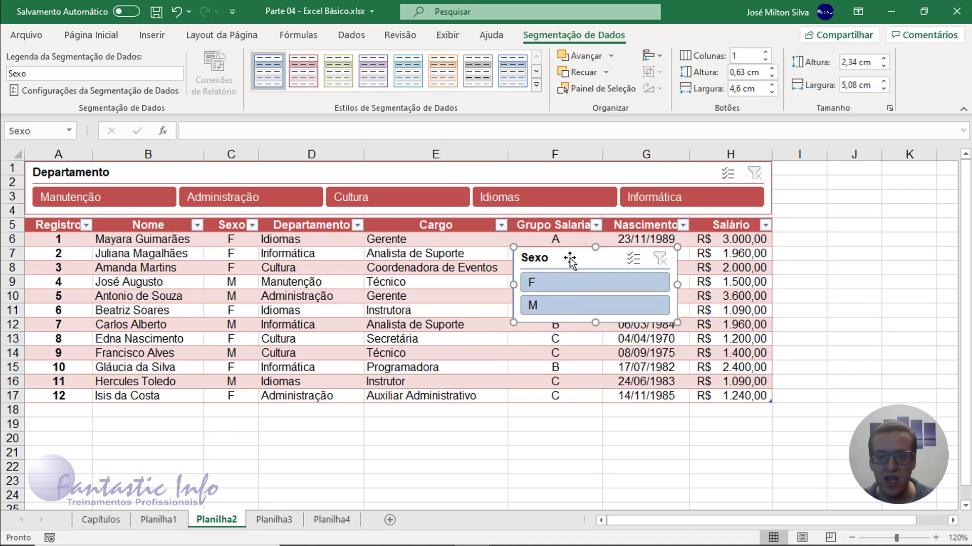
pyautogui.moveTo(569, 260); pyautogui.dragTo(830, 178)
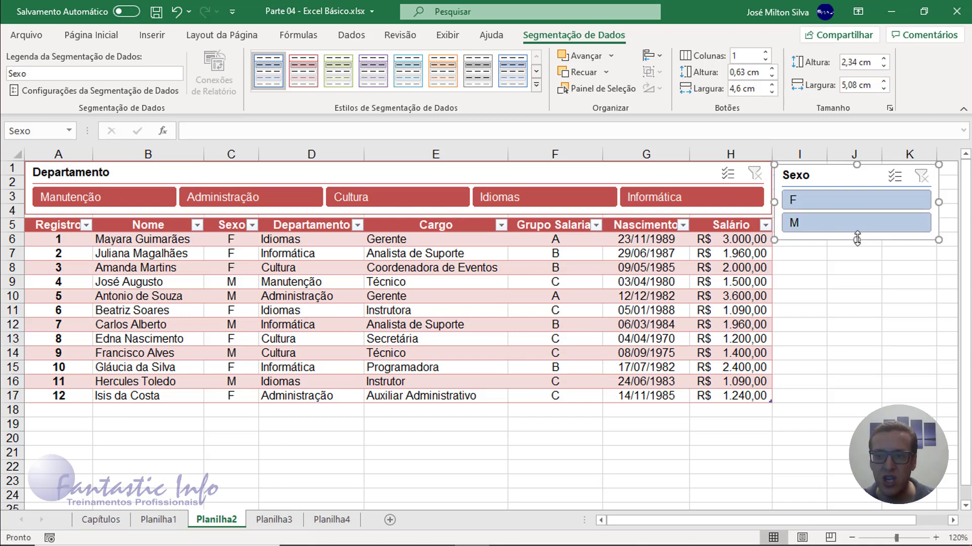
pyautogui.moveTo(923, 205)
pyautogui.mouseDown()
pyautogui.moveTo(843, 202)
pyautogui.moveTo(907, 201)
pyautogui.mouseUp()
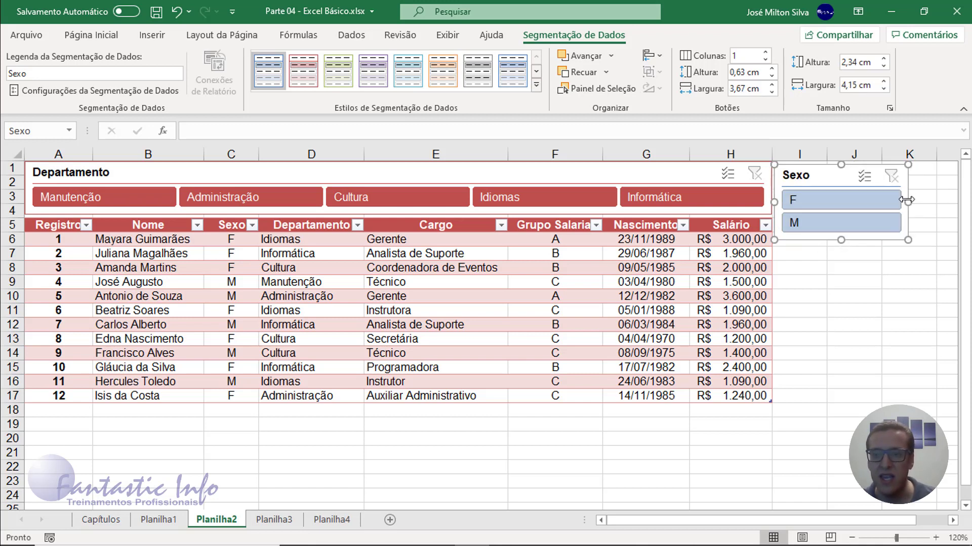
pyautogui.click(766, 52)
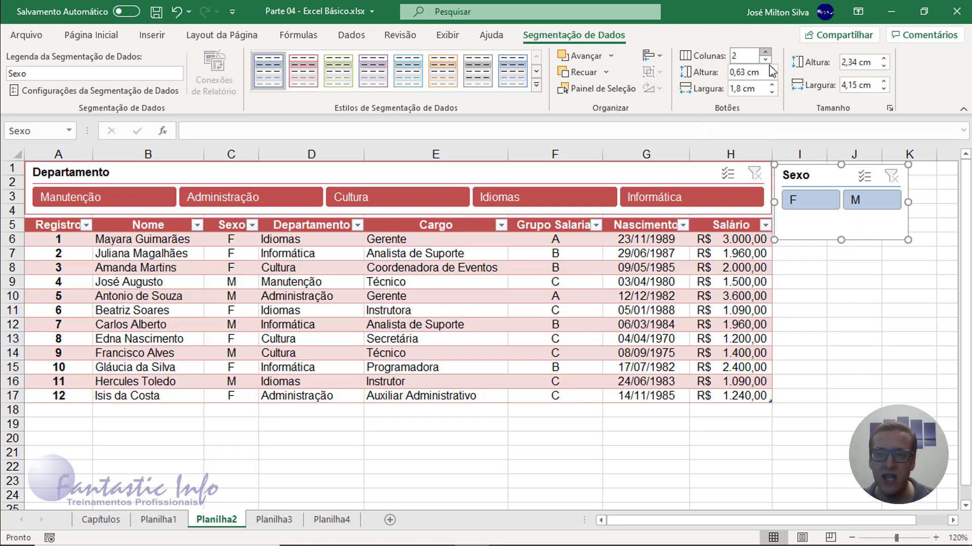
pyautogui.moveTo(841, 241); pyautogui.dragTo(841, 216)
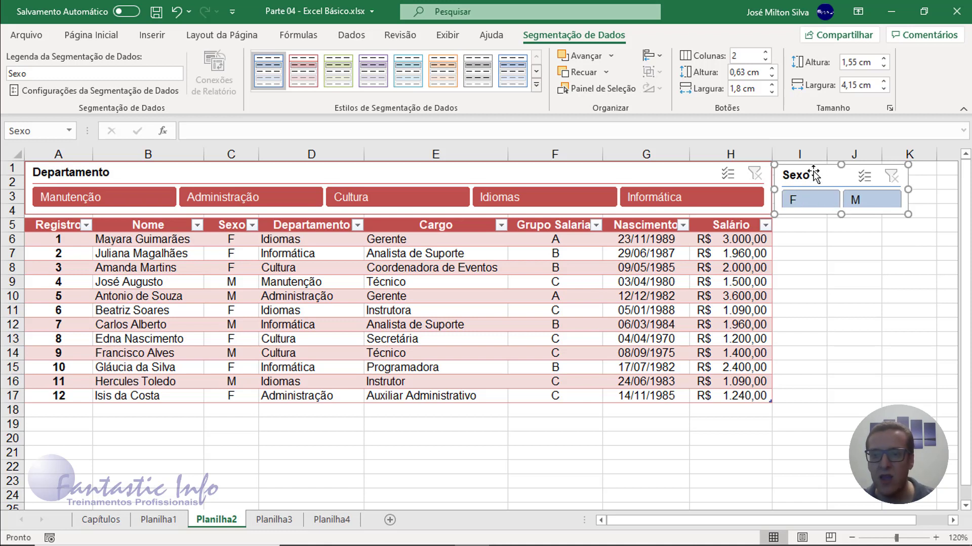
pyautogui.moveTo(812, 172); pyautogui.dragTo(813, 170)
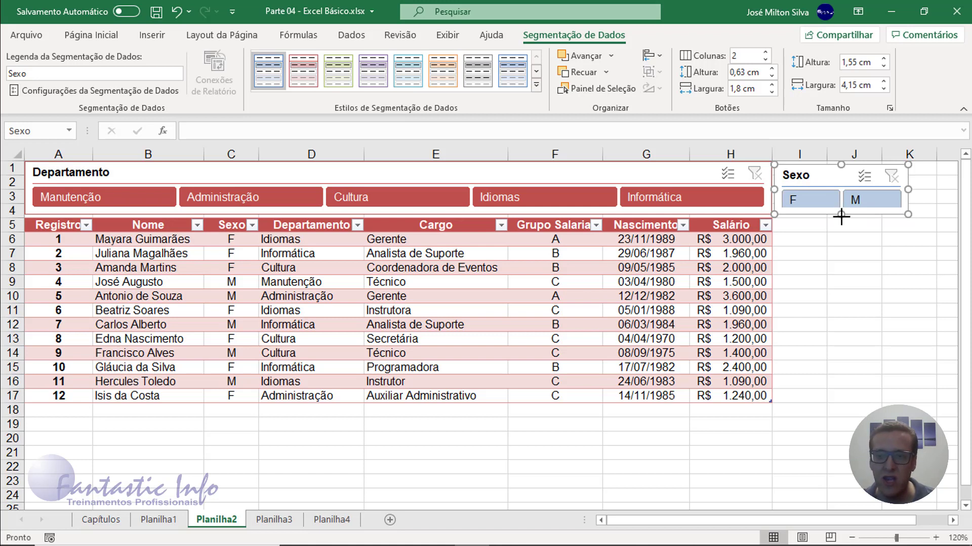
pyautogui.moveTo(840, 215); pyautogui.dragTo(841, 217)
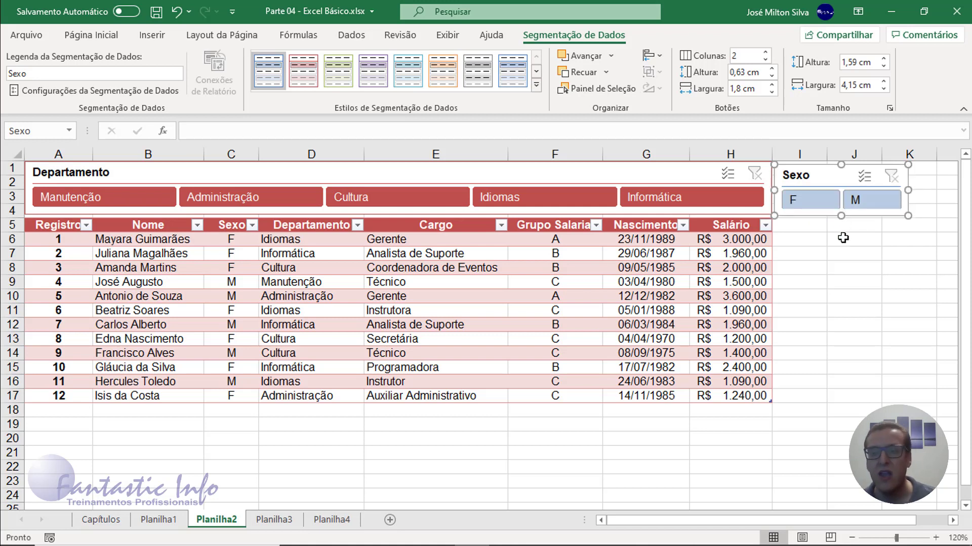
# - Apply the red slicer style and align the Sexo slicer with the Departamento slicer
pyautogui.click(535, 85)
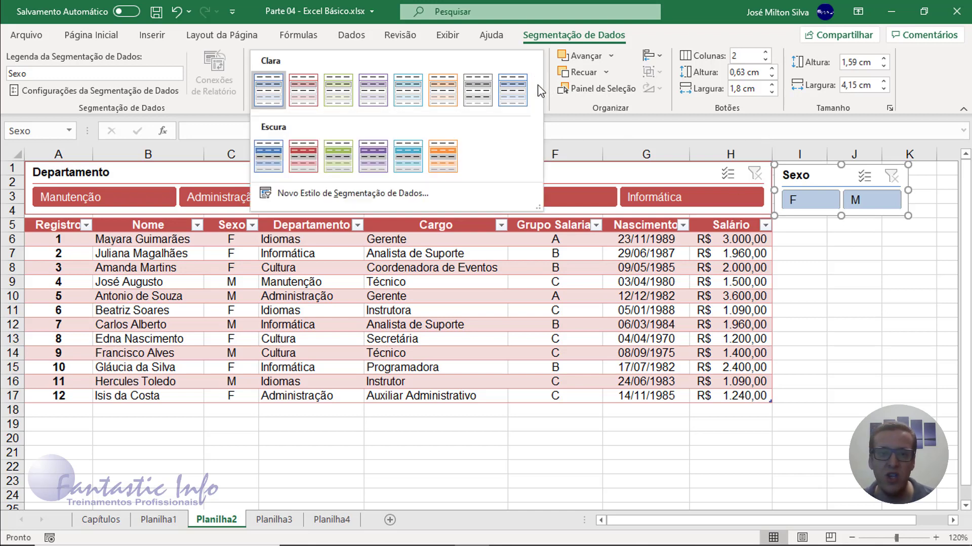
pyautogui.click(303, 157)
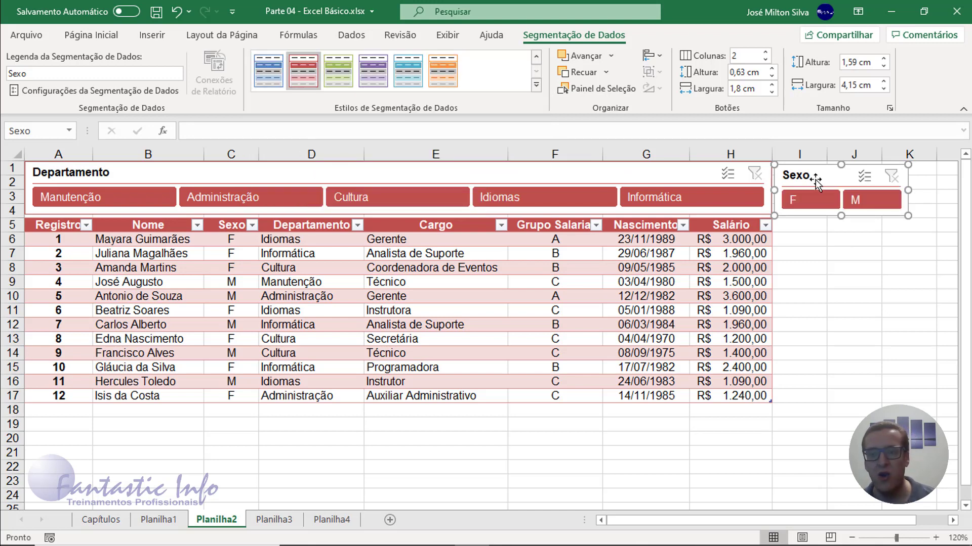
pyautogui.click(580, 40)
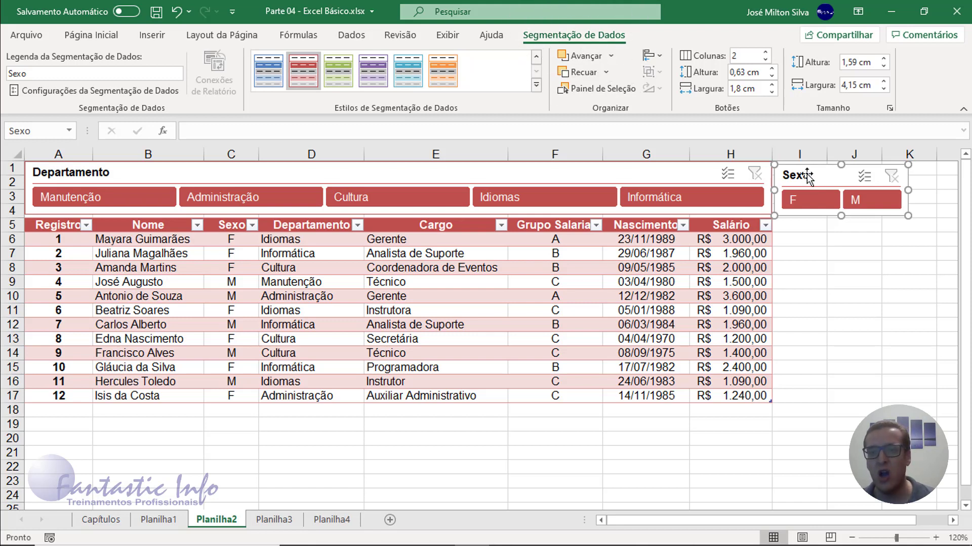
pyautogui.moveTo(808, 174); pyautogui.dragTo(840, 162)
pyautogui.click(828, 257)
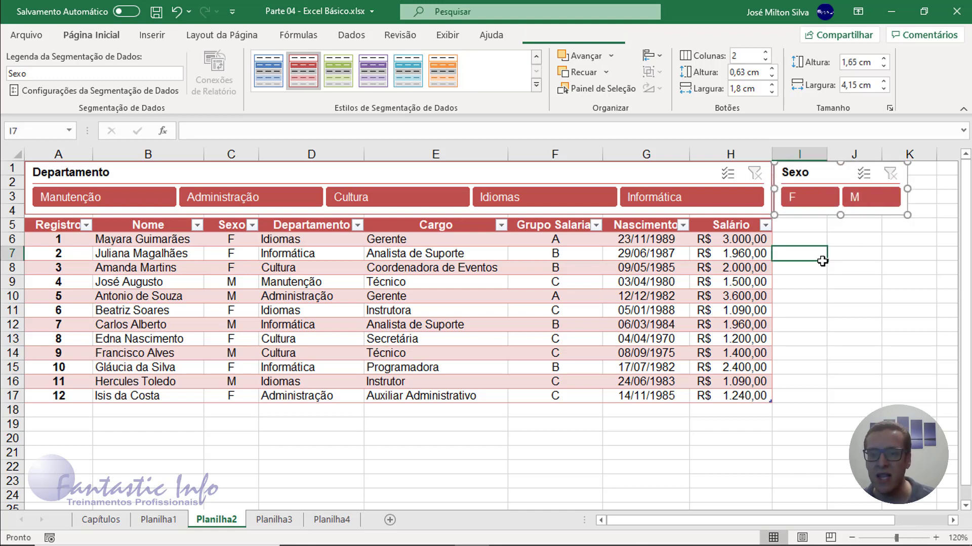
pyautogui.click(813, 198)
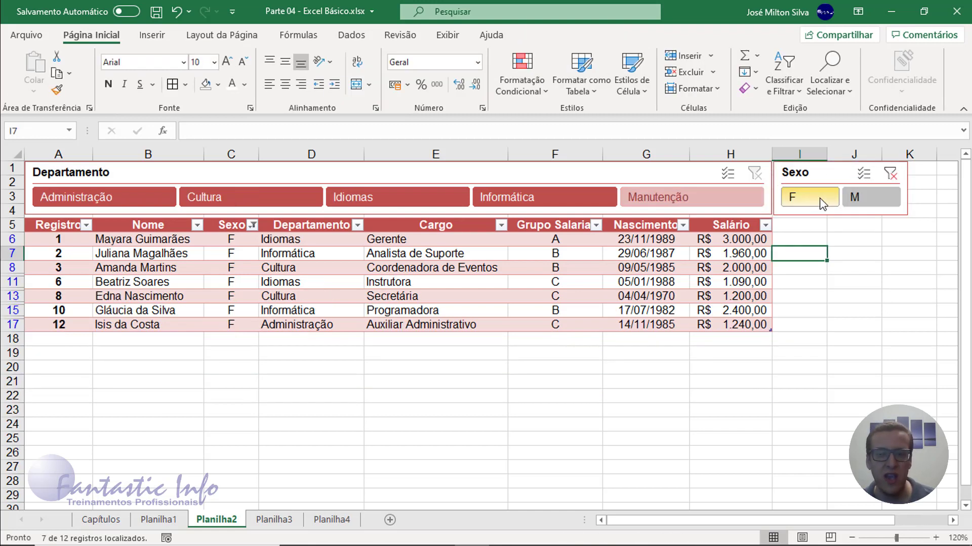
pyautogui.click(877, 202)
pyautogui.click(814, 199)
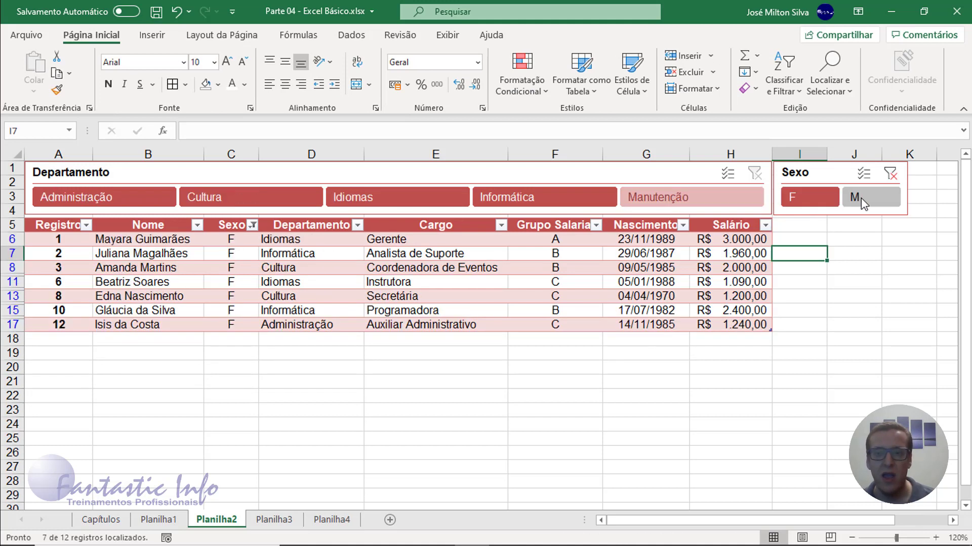
pyautogui.click(861, 199)
pyautogui.click(815, 200)
pyautogui.click(862, 198)
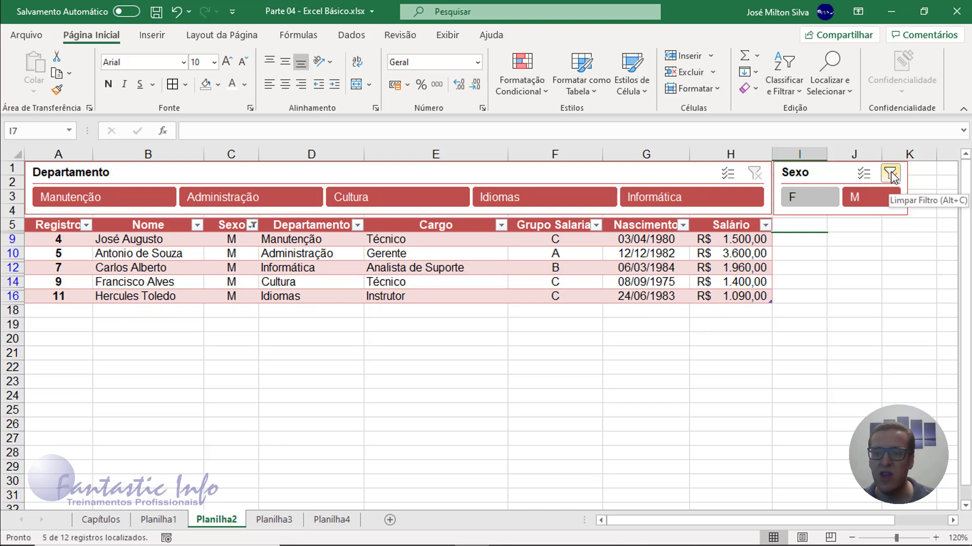
pyautogui.click(890, 174)
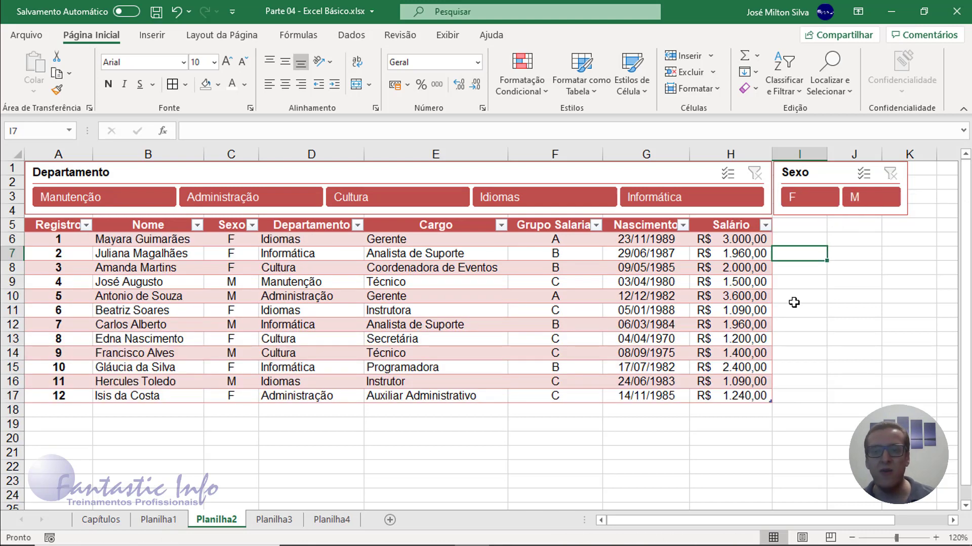
pyautogui.click(59, 428)
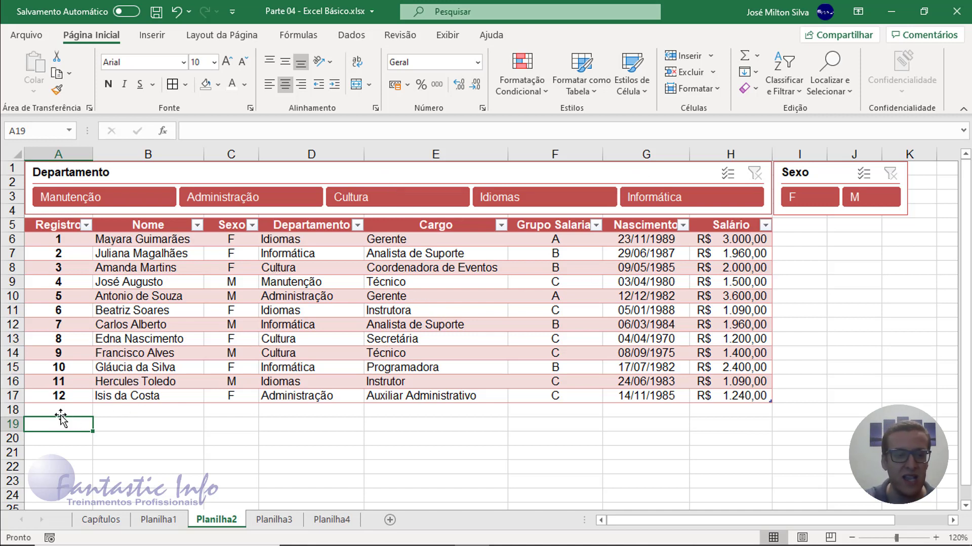
# - Start record 13 in row 18 with number 13, the employee's name and sex F
pyautogui.click(65, 412)
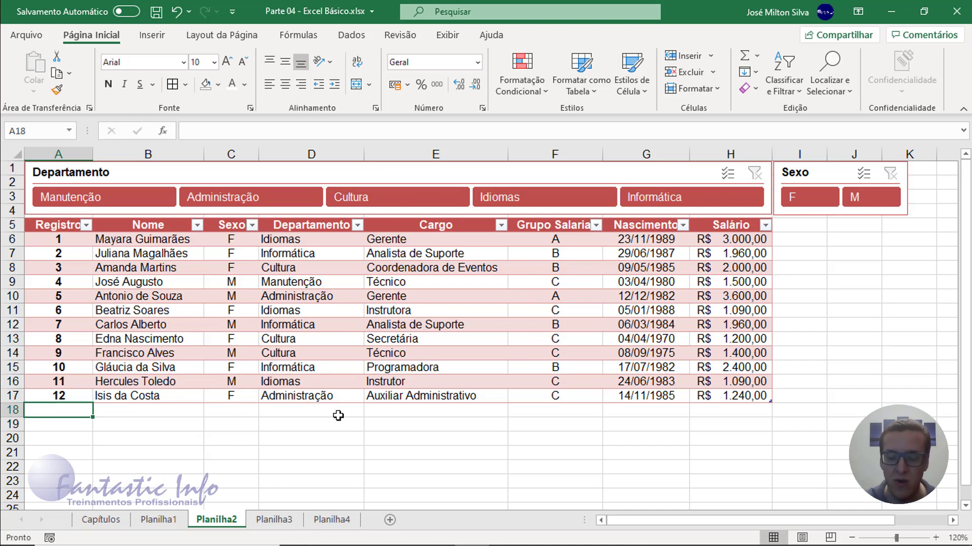
pyautogui.write('13')
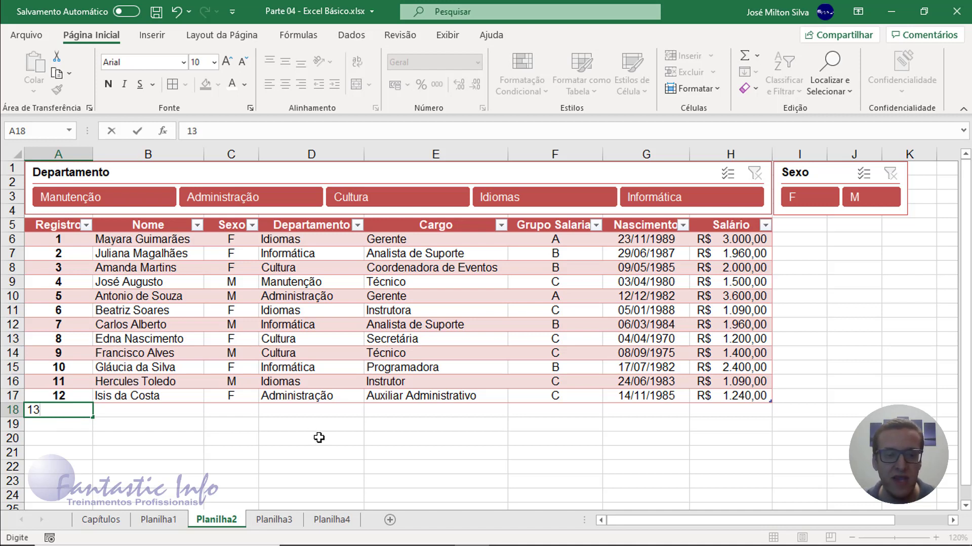
pyautogui.press('Tab')
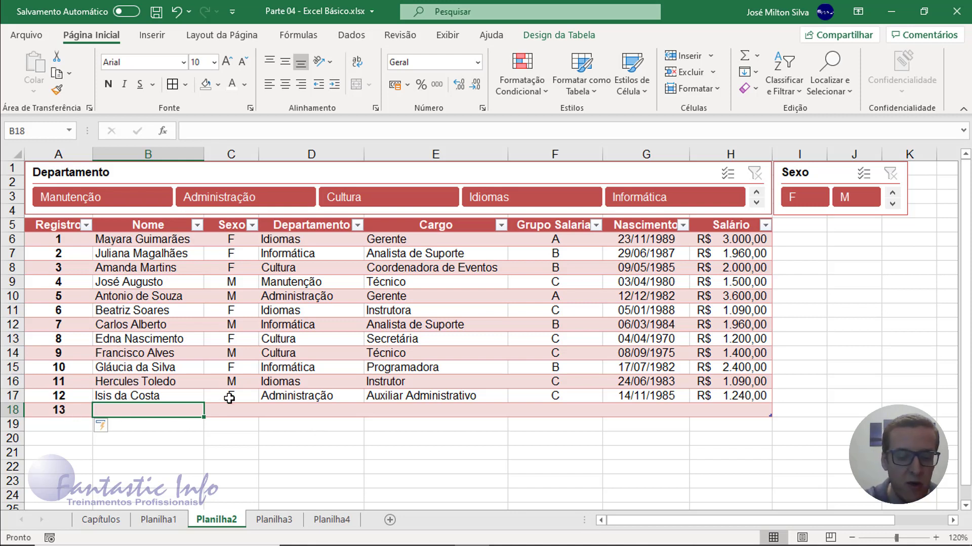
pyautogui.write('Maria ')
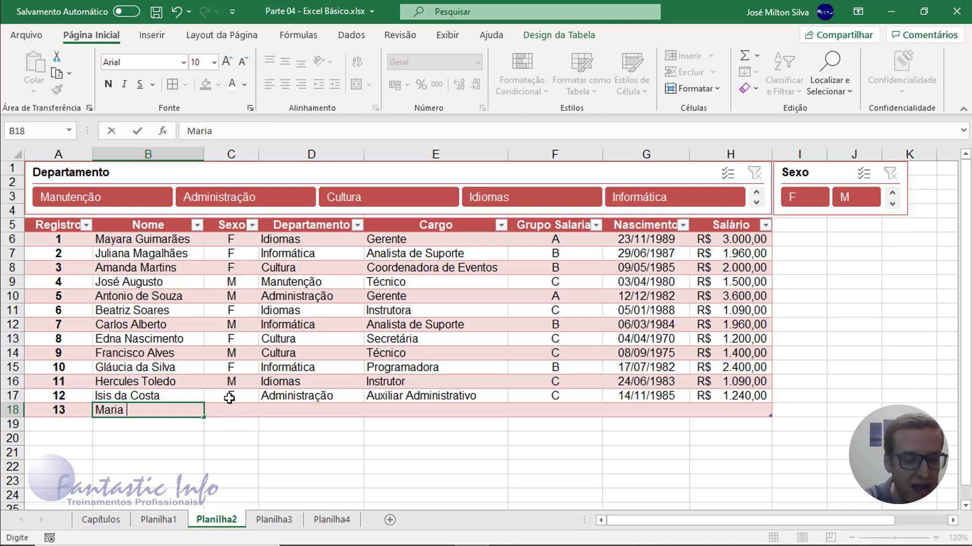
pyautogui.write('Silva')
pyautogui.press('Tab')
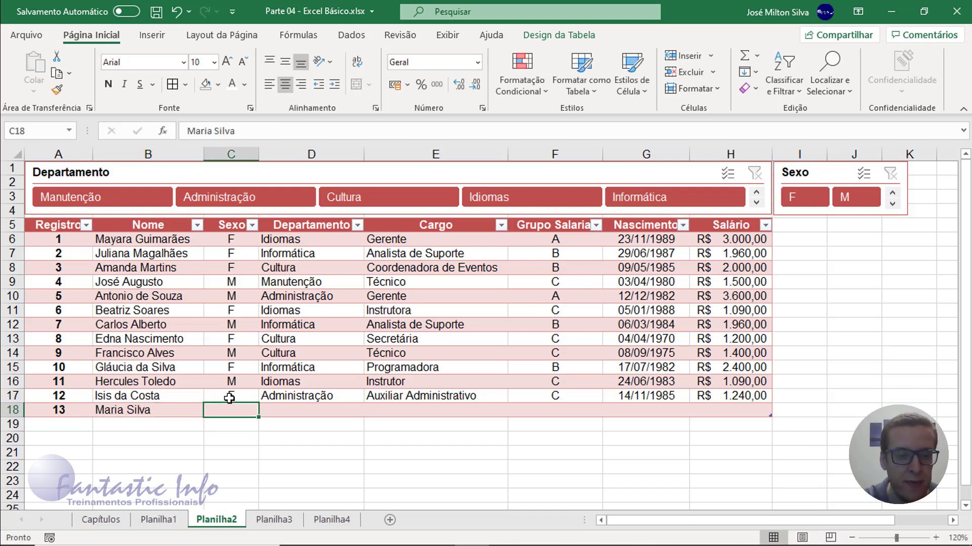
pyautogui.write('F')
pyautogui.press('Tab')
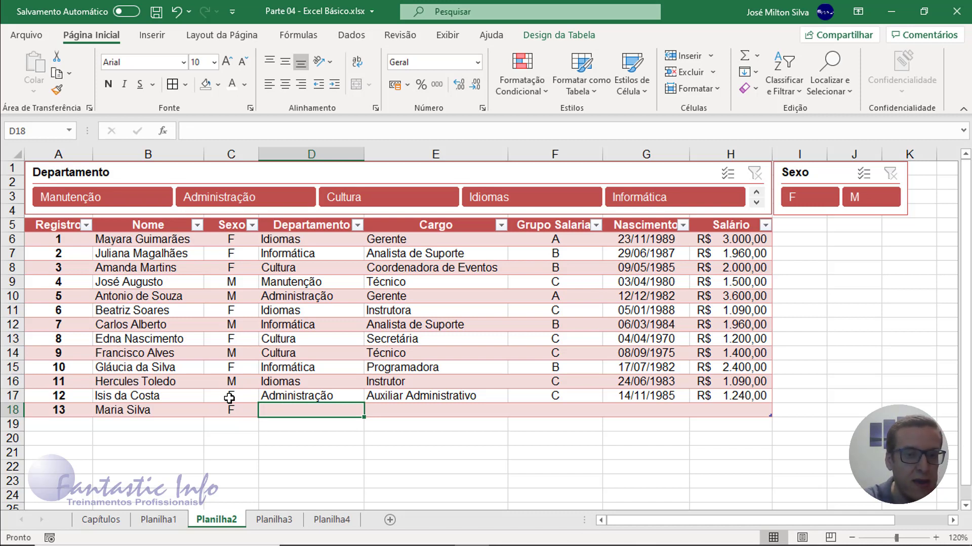
# - Enter Administração as the department and Secretária as the job title
pyautogui.write('Fina')
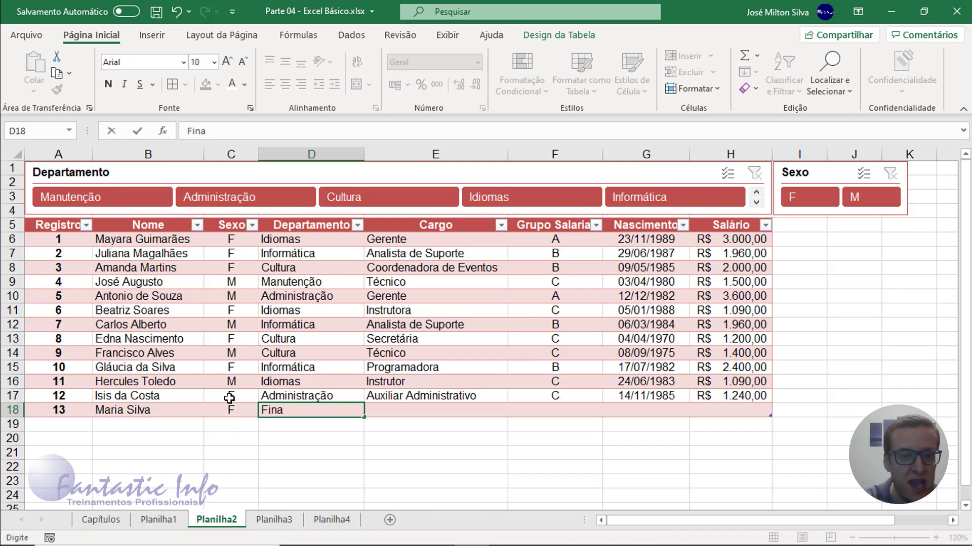
pyautogui.press('BackSpace')
pyautogui.press('BackSpace')
pyautogui.press('BackSpace')
pyautogui.press('BackSpace')
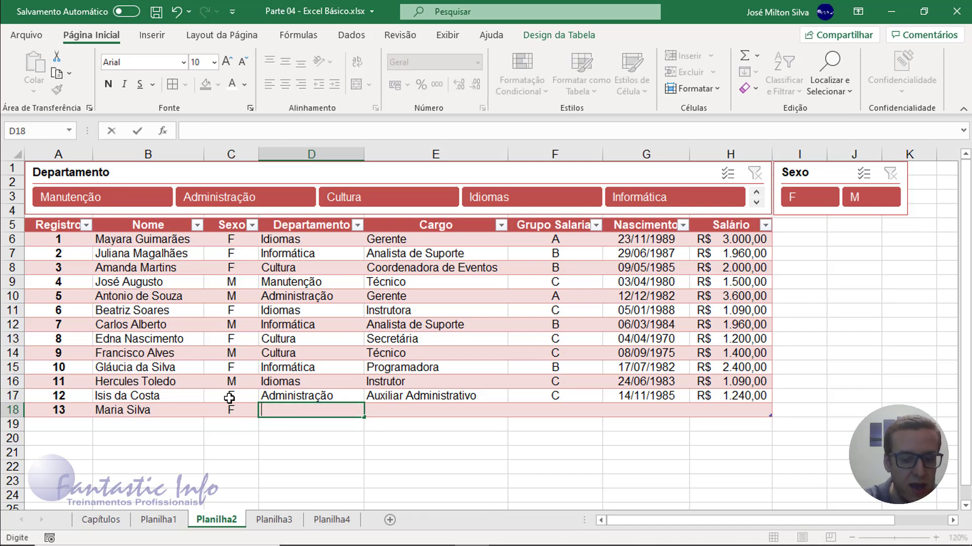
pyautogui.write('Administração')
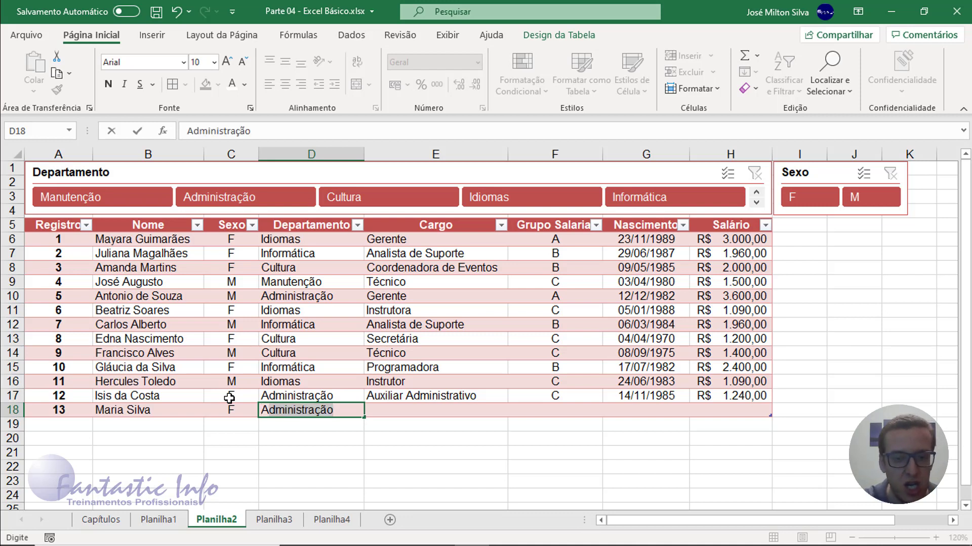
pyautogui.press('Tab')
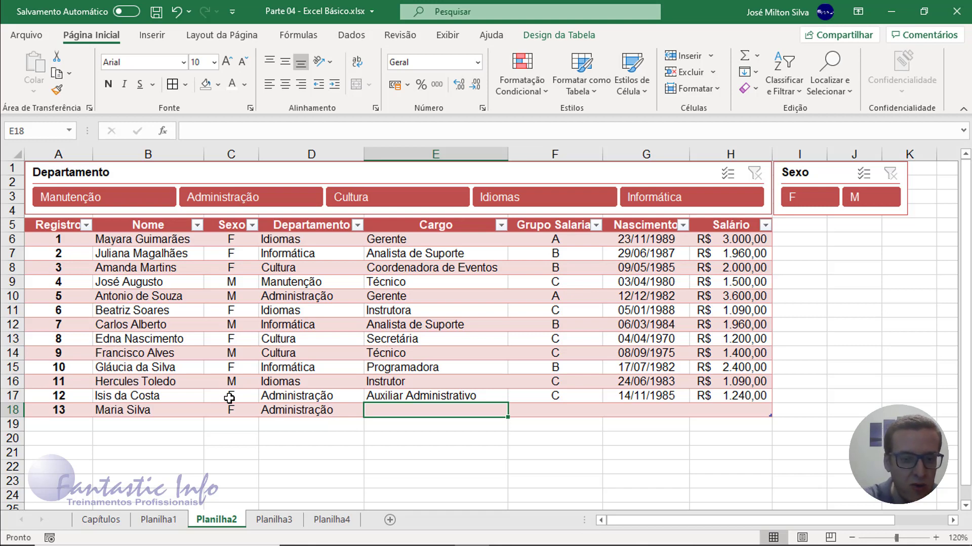
pyautogui.write('Auxiliar Administrativo')
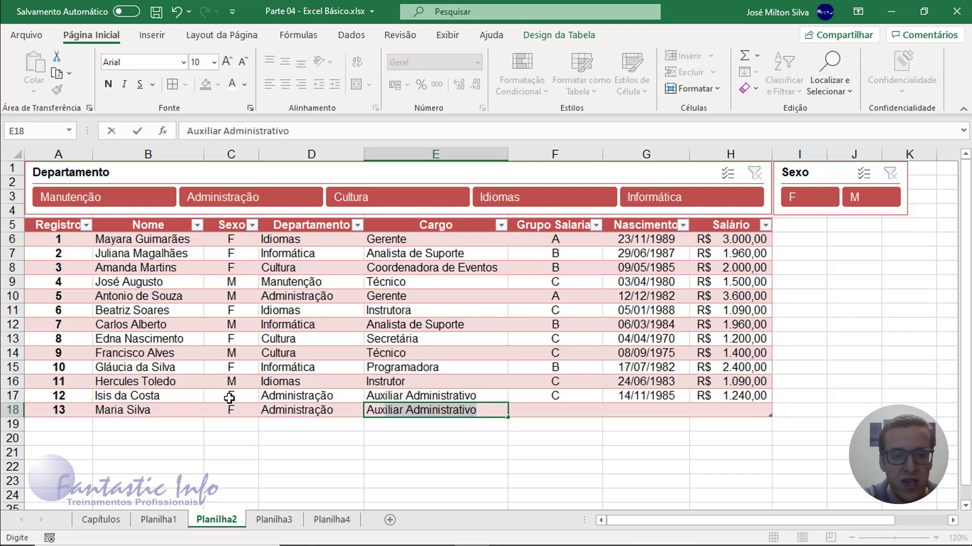
pyautogui.press('BackSpace')
pyautogui.press('BackSpace')
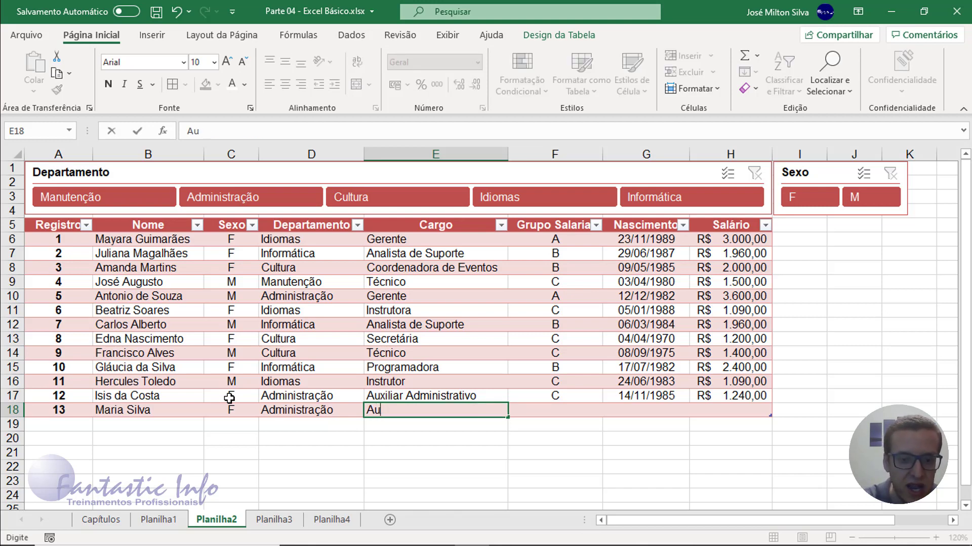
pyautogui.press('BackSpace')
pyautogui.press('BackSpace')
pyautogui.write('Secretária')
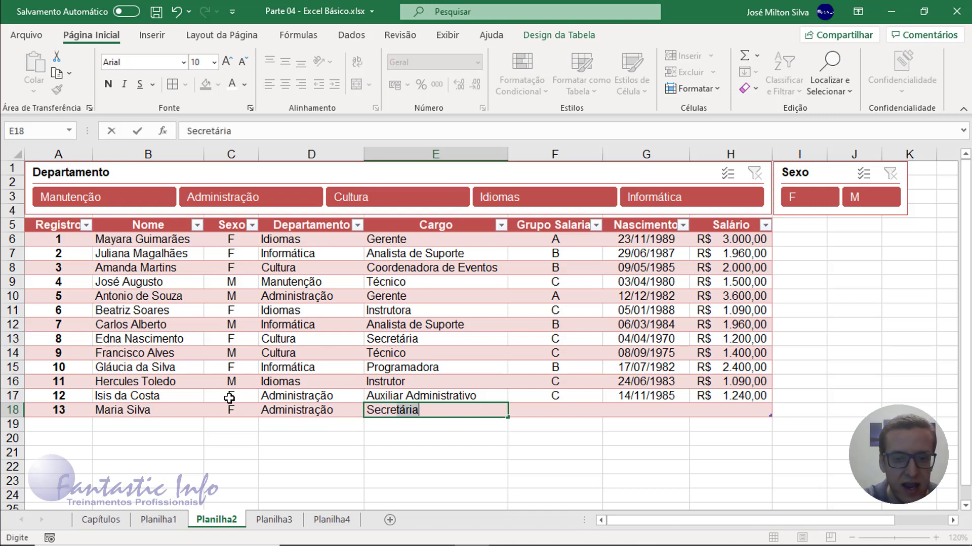
pyautogui.press('Tab')
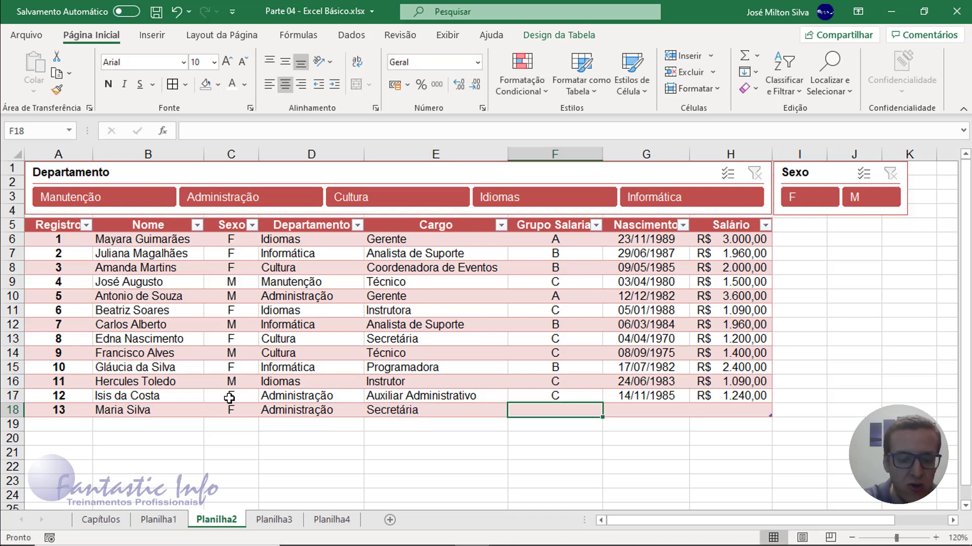
# - Fill in salary group C, birth date 12/01/1985 and salary 1300
pyautogui.write('C')
pyautogui.press('Tab')
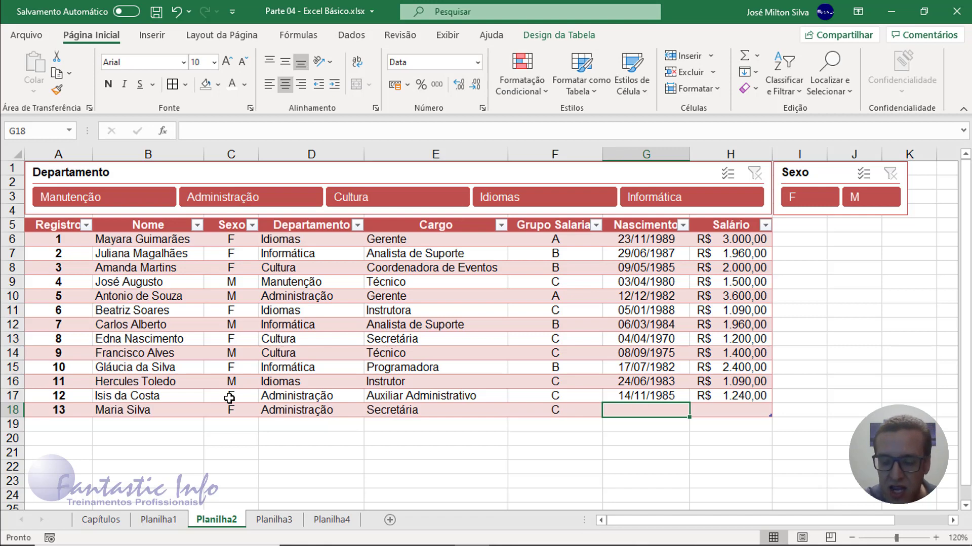
pyautogui.write('12/0')
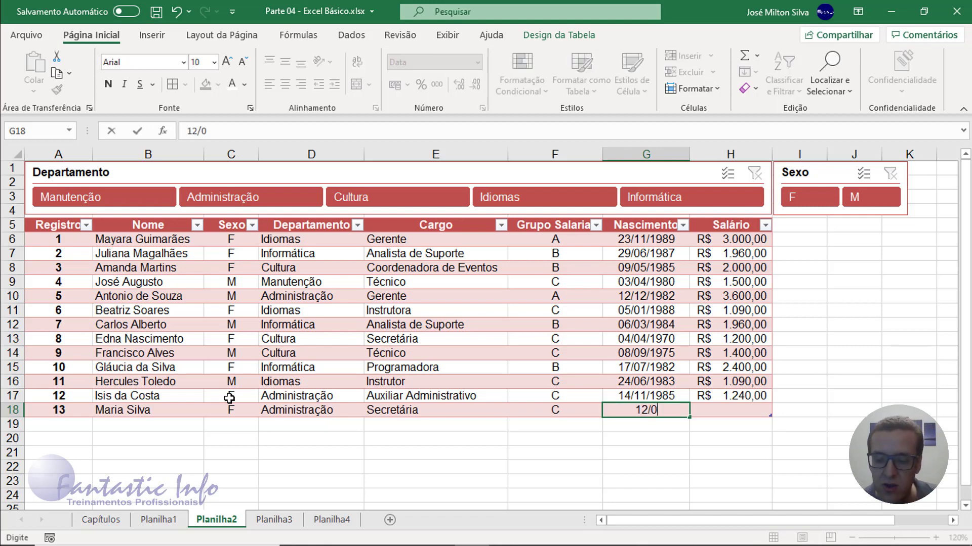
pyautogui.write('1/')
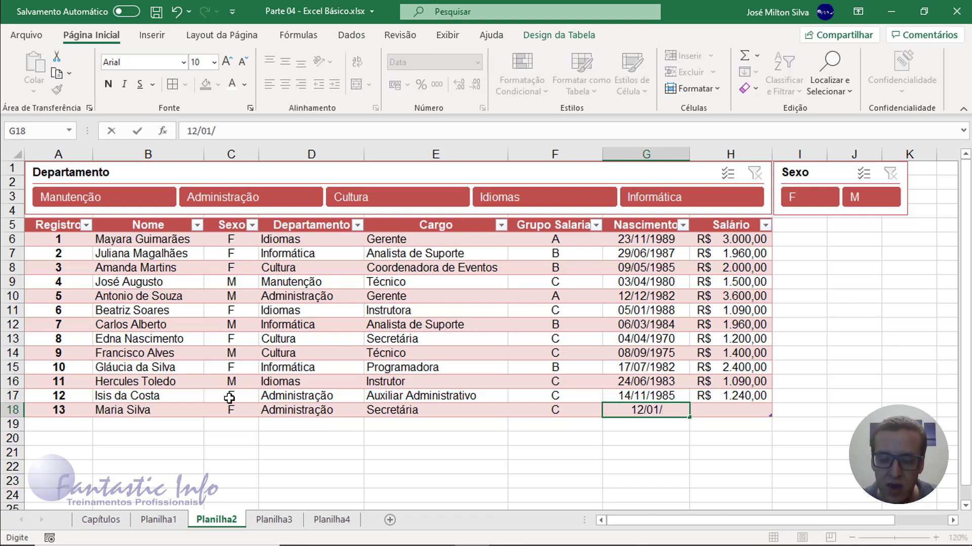
pyautogui.write('1985')
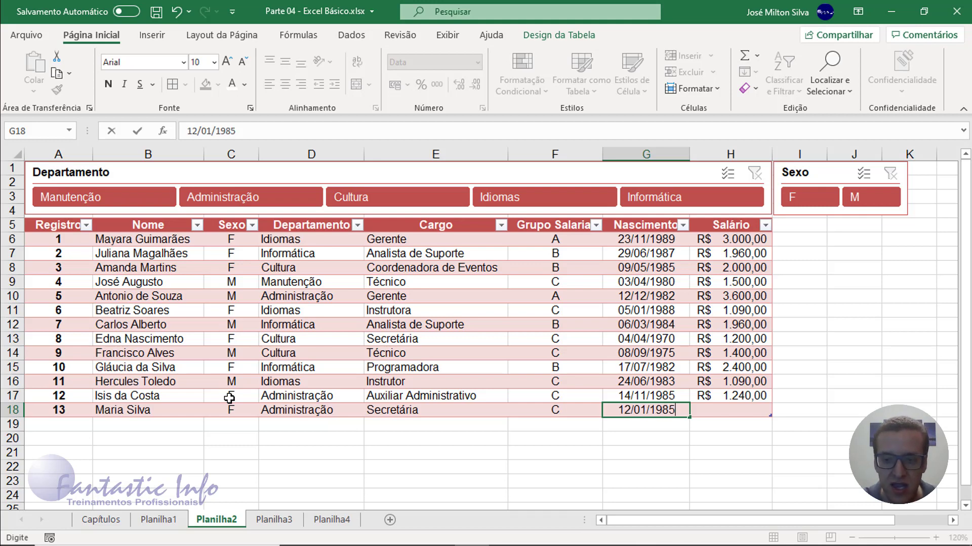
pyautogui.press('Tab')
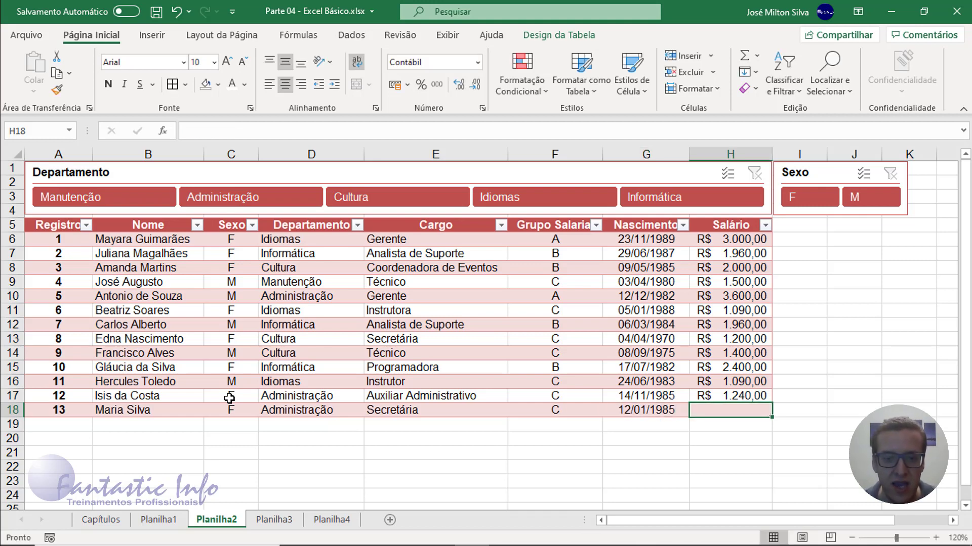
pyautogui.write('1')
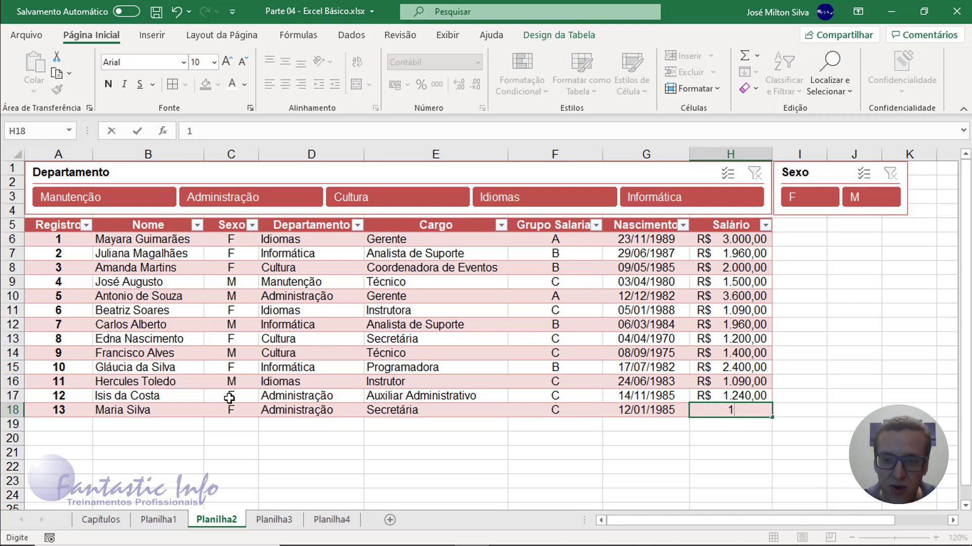
pyautogui.write('300')
pyautogui.press('Return')
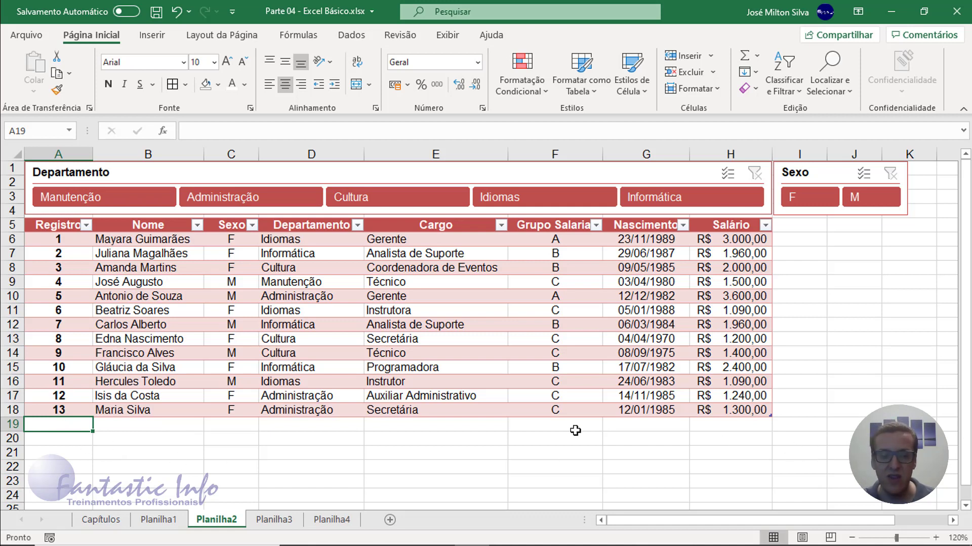
# - On Planilha1, start record 2 in row 3 with record number 2
pyautogui.click(167, 521)
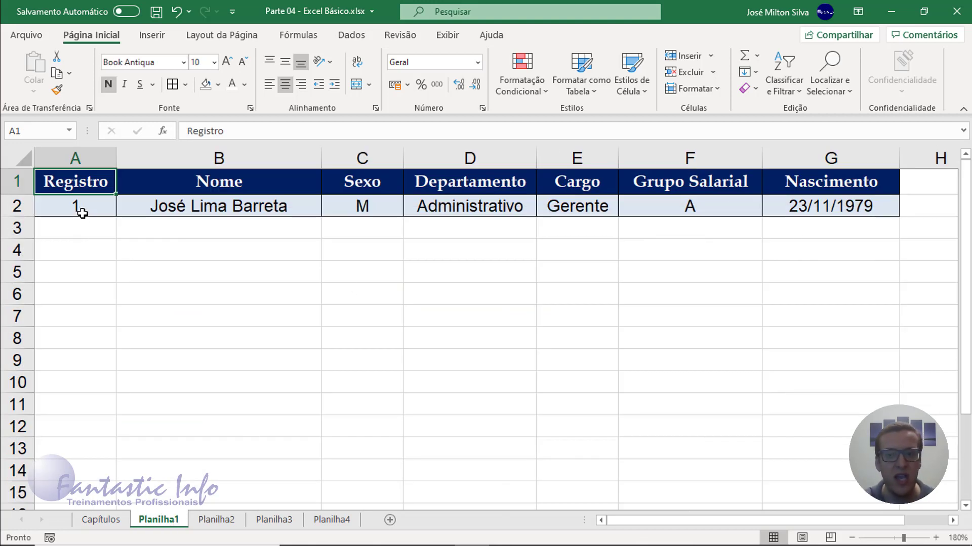
pyautogui.moveTo(81, 208); pyautogui.dragTo(851, 219)
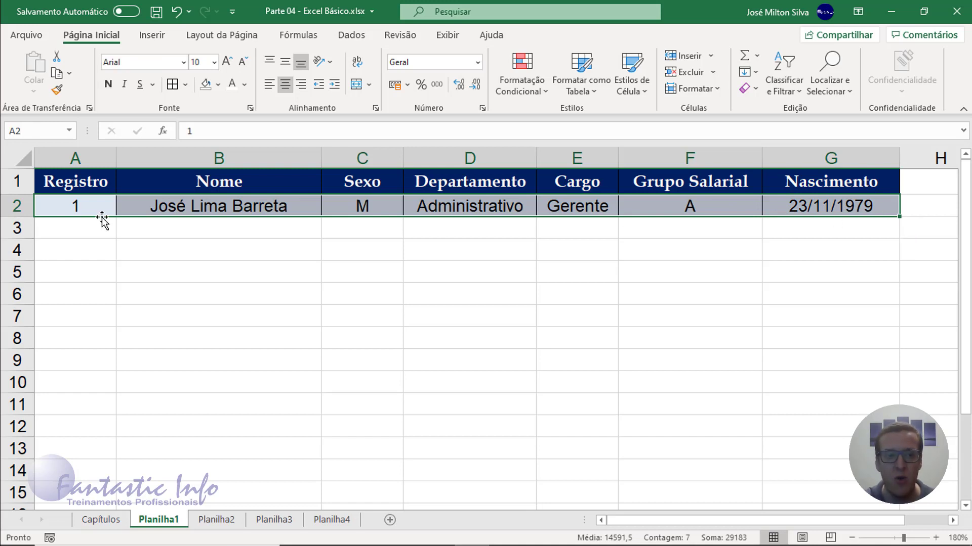
pyautogui.click(87, 229)
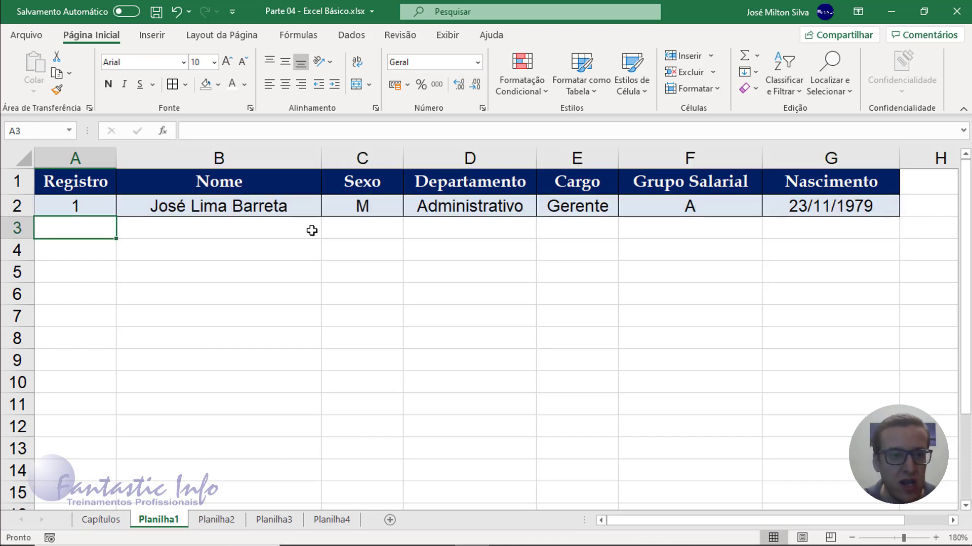
pyautogui.write('2')
pyautogui.press('Tab')
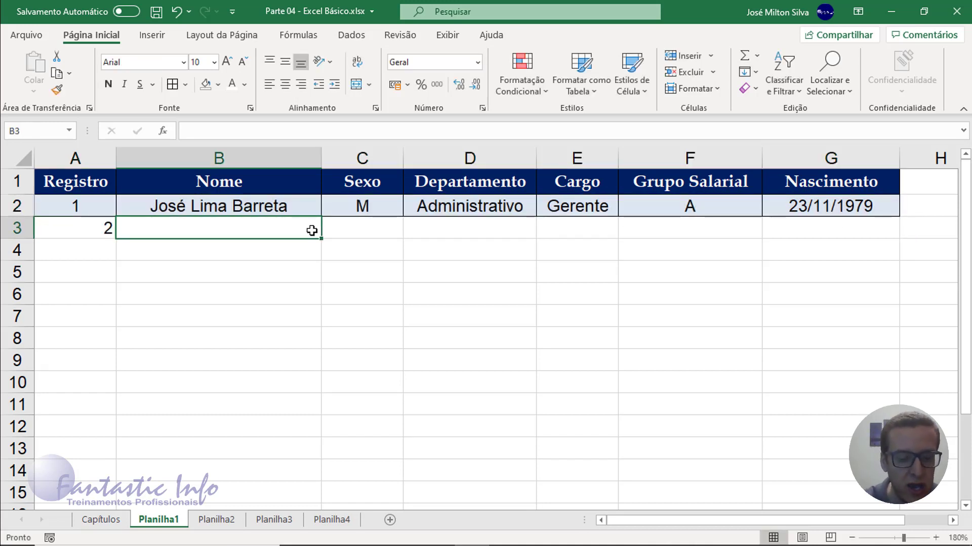
# - Enter the employee's full name and sex M for record 2
pyautogui.write('José Lima Barreta')
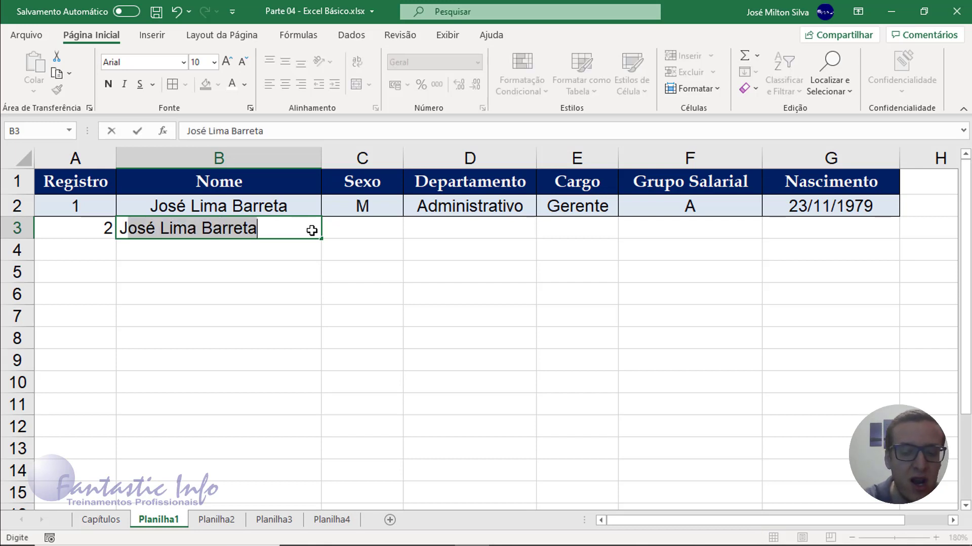
pyautogui.write('ão')
pyautogui.press('BackSpace')
pyautogui.press('BackSpace')
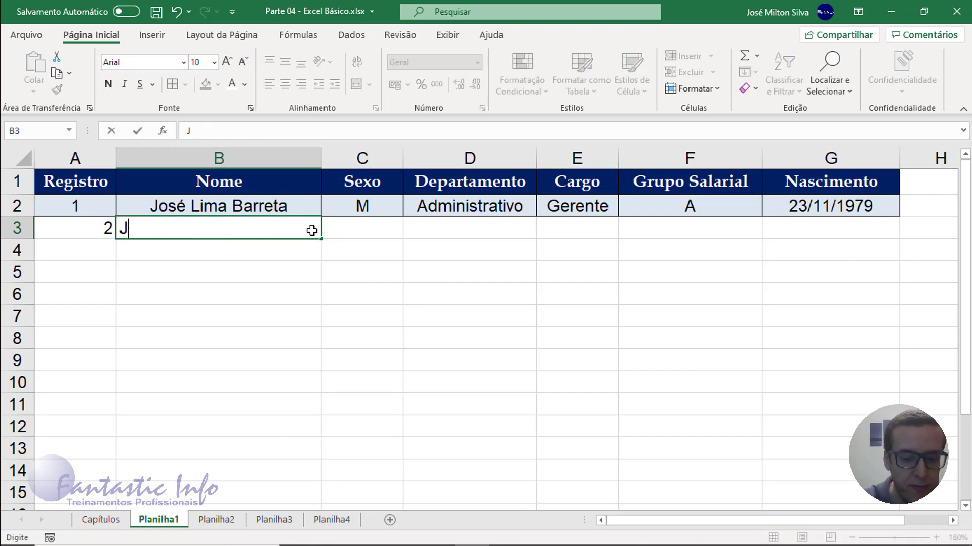
pyautogui.press('BackSpace')
pyautogui.write('João')
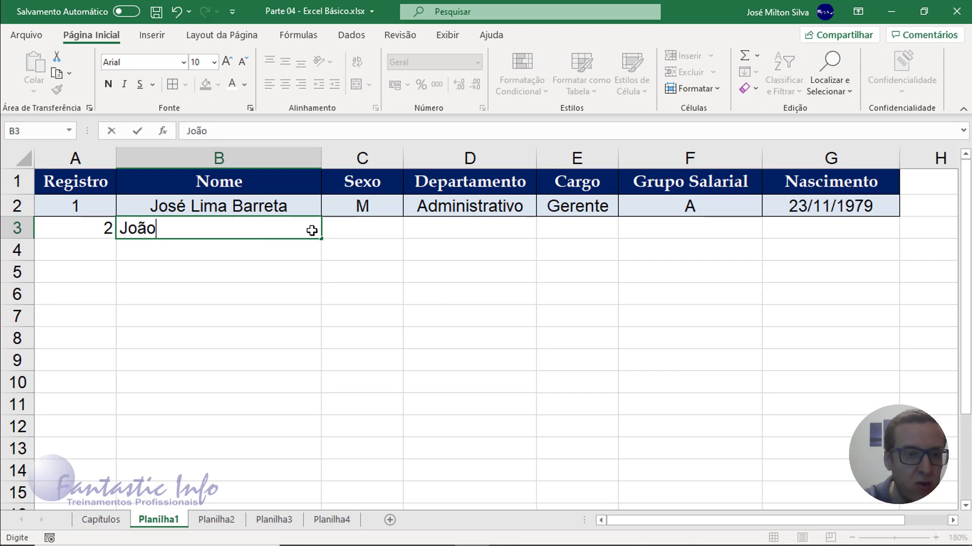
pyautogui.write(' de Oliveira')
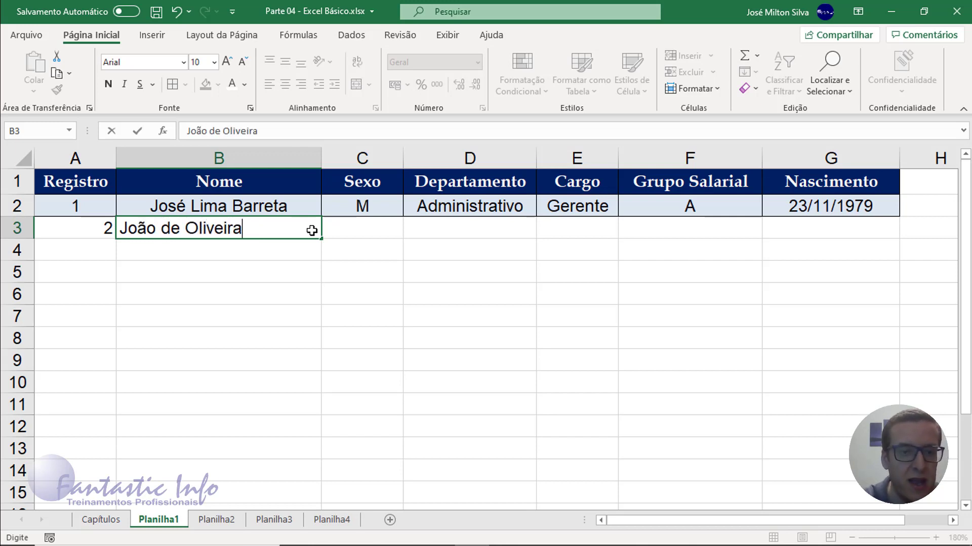
pyautogui.press('Tab')
pyautogui.write('M')
pyautogui.press('Tab')
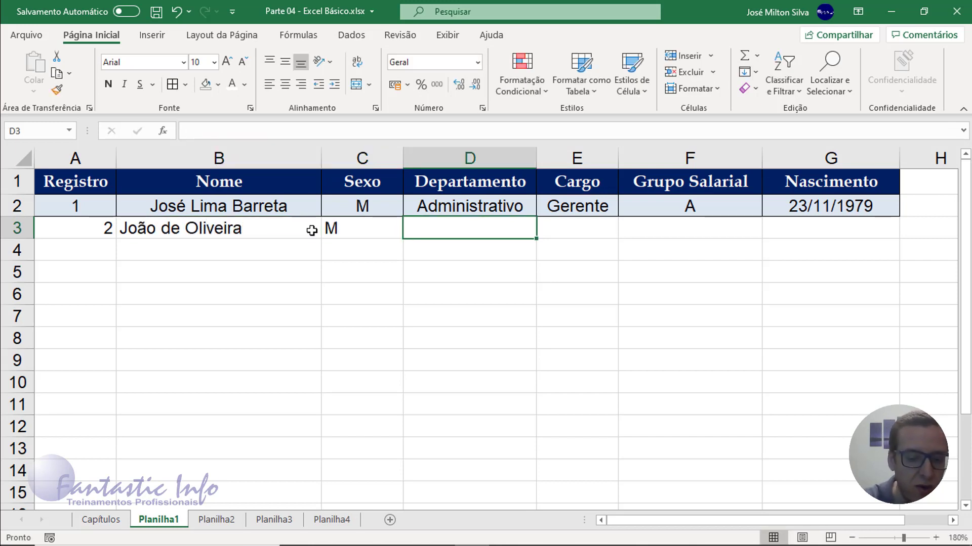
# - Add Informática, Técnico, salary group C and birth date 12/10/1980 to record 2
pyautogui.write('Informáti')
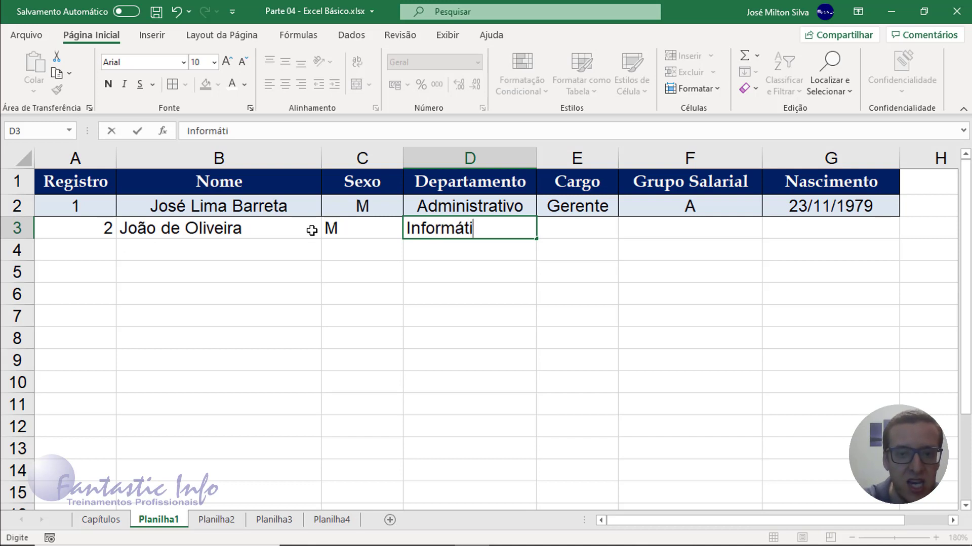
pyautogui.write('ca')
pyautogui.press('Tab')
pyautogui.write('Té')
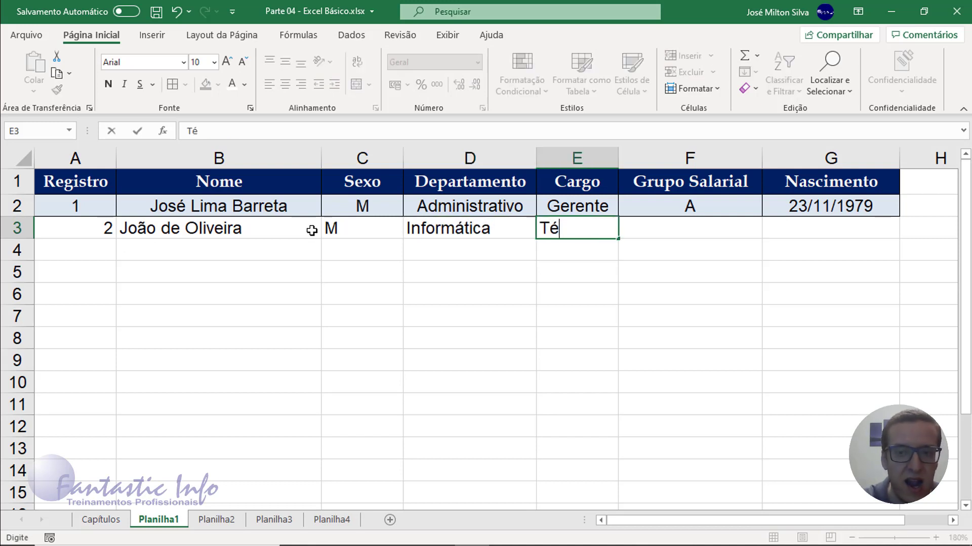
pyautogui.write('cnico')
pyautogui.press('Tab')
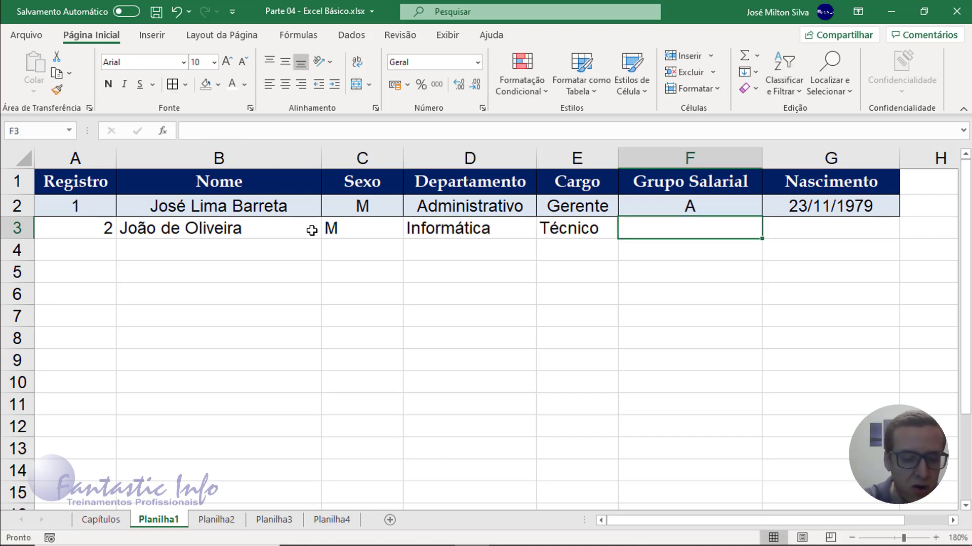
pyautogui.write('C')
pyautogui.press('Tab')
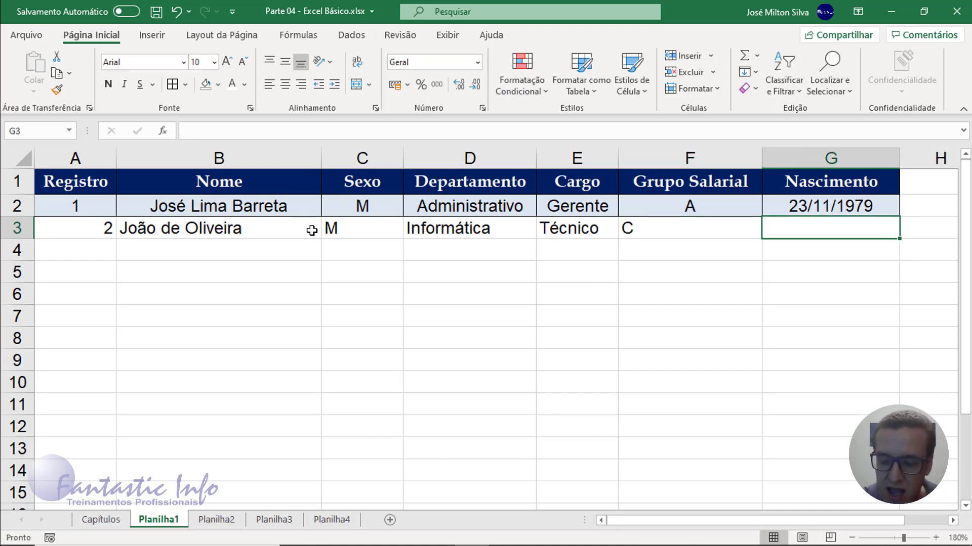
pyautogui.write('12/')
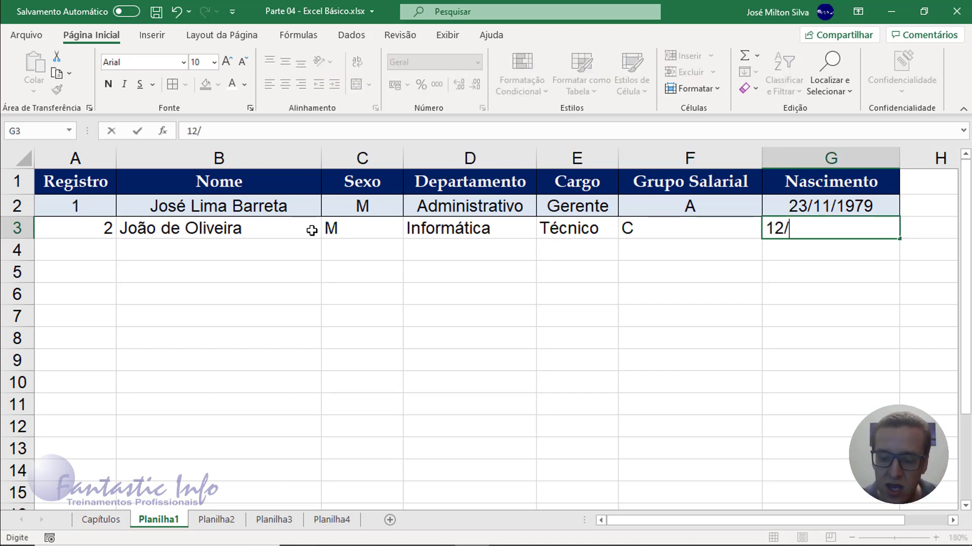
pyautogui.write('10/1')
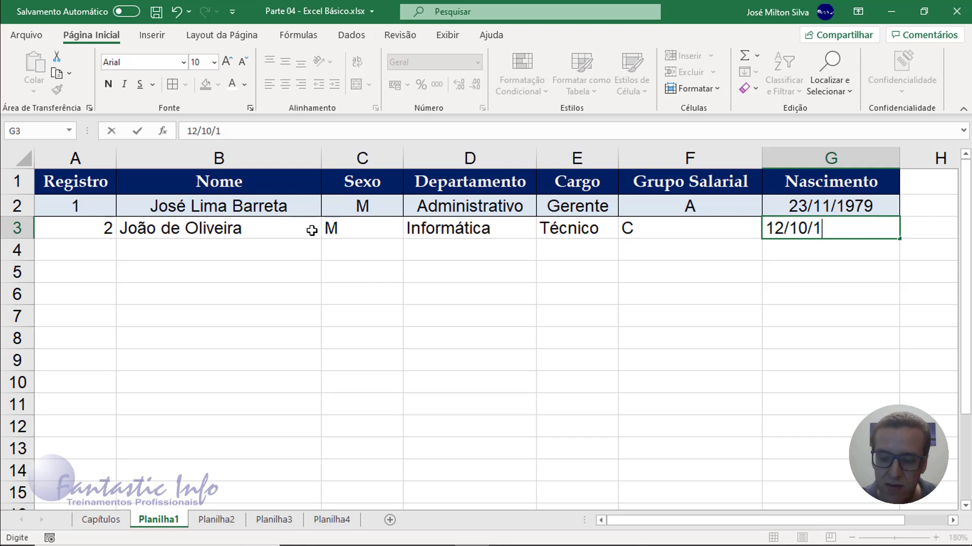
pyautogui.write('980')
pyautogui.press('Return')
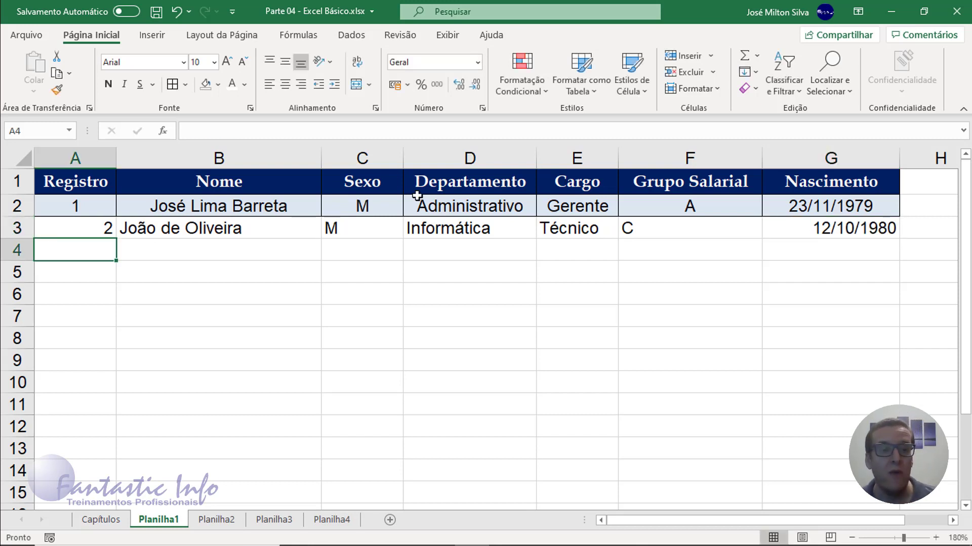
# - Centre record 2's entries in A3:G3 to match record 1
pyautogui.moveTo(82, 235)
pyautogui.mouseDown()
pyautogui.moveTo(292, 226)
pyautogui.moveTo(783, 238)
pyautogui.mouseUp()
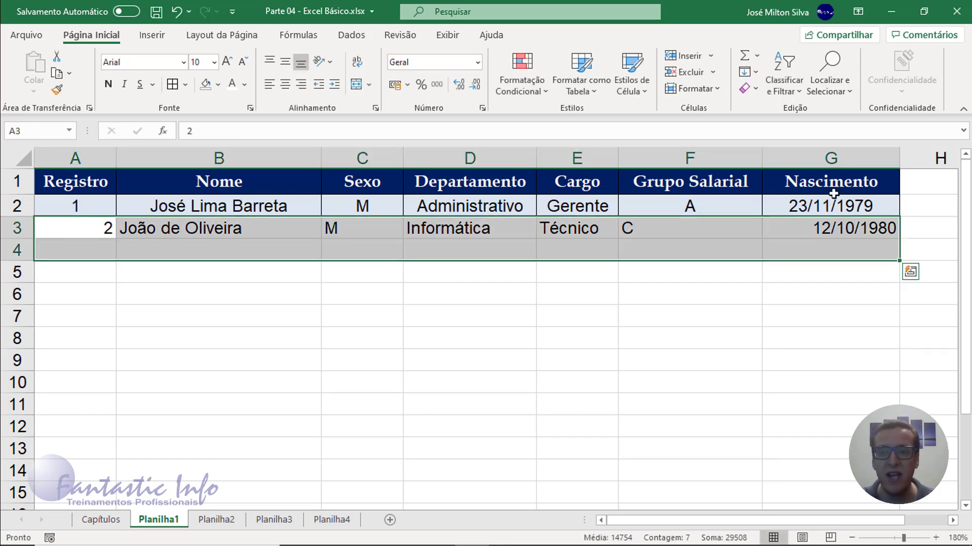
pyautogui.moveTo(830, 183)
pyautogui.mouseDown()
pyautogui.moveTo(687, 191)
pyautogui.moveTo(260, 177)
pyautogui.moveTo(102, 206)
pyautogui.mouseUp()
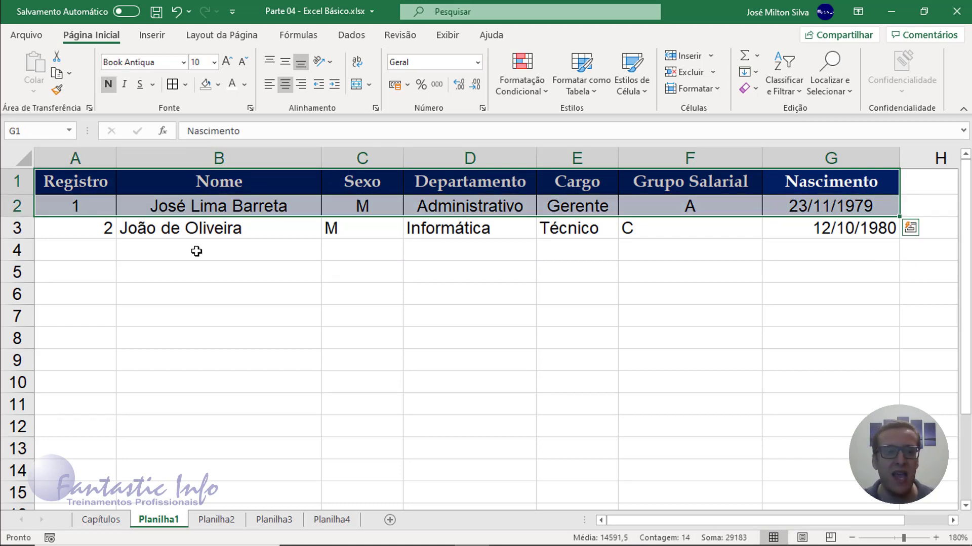
pyautogui.click(157, 286)
pyautogui.moveTo(87, 225); pyautogui.dragTo(843, 238)
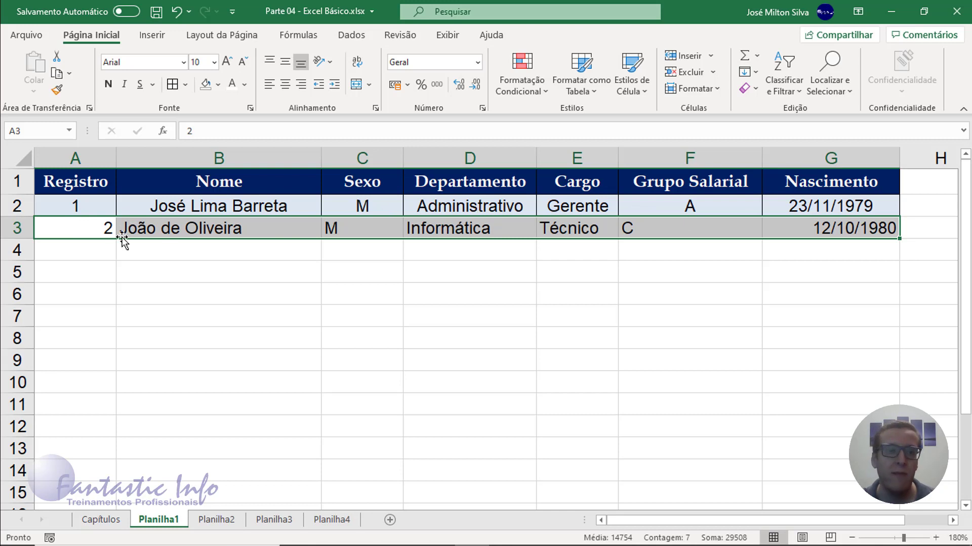
pyautogui.click(285, 85)
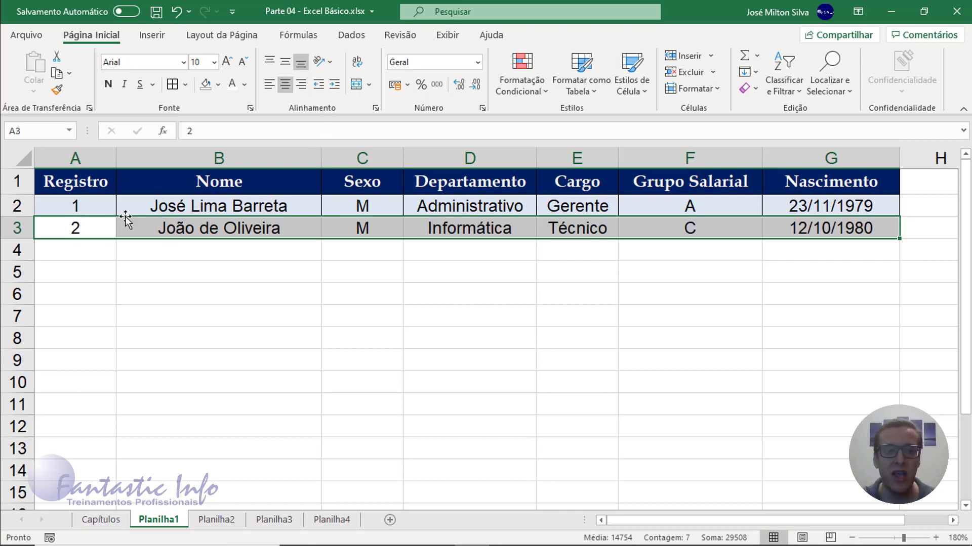
# - Copy both data records in A2:G3
pyautogui.moveTo(76, 206); pyautogui.dragTo(791, 219)
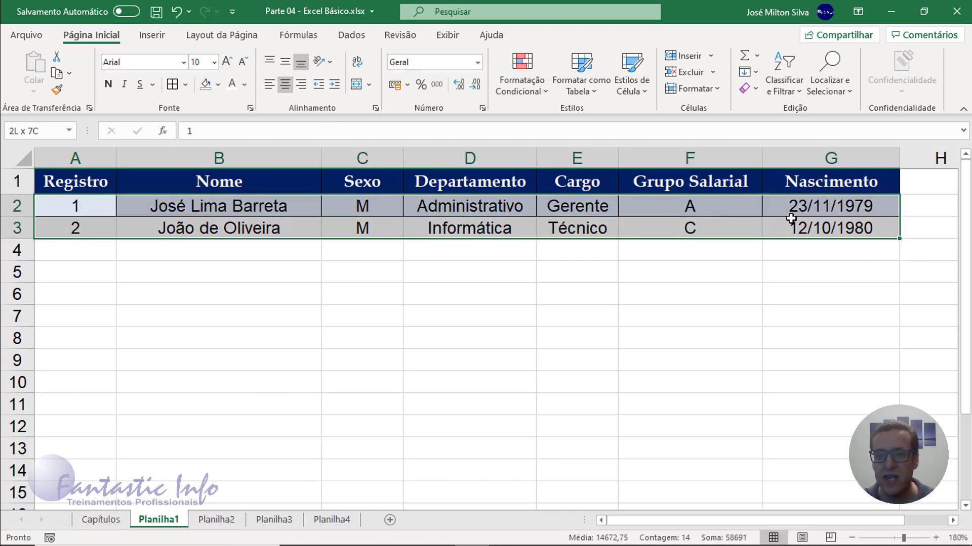
pyautogui.moveTo(61, 207); pyautogui.dragTo(793, 226)
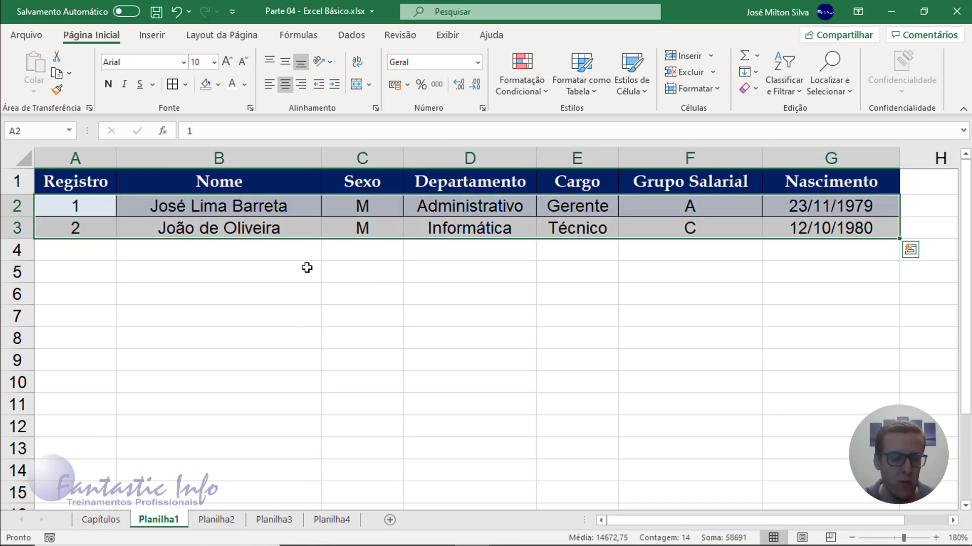
pyautogui.hotkey('ctrl', 'c')
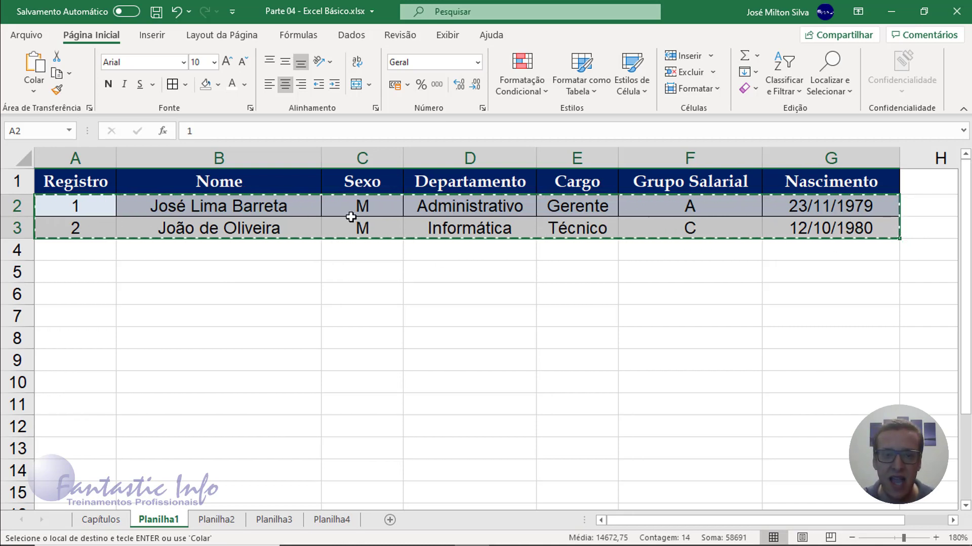
# - Paste the two copied records at row 19 of Planilha2
pyautogui.click(222, 520)
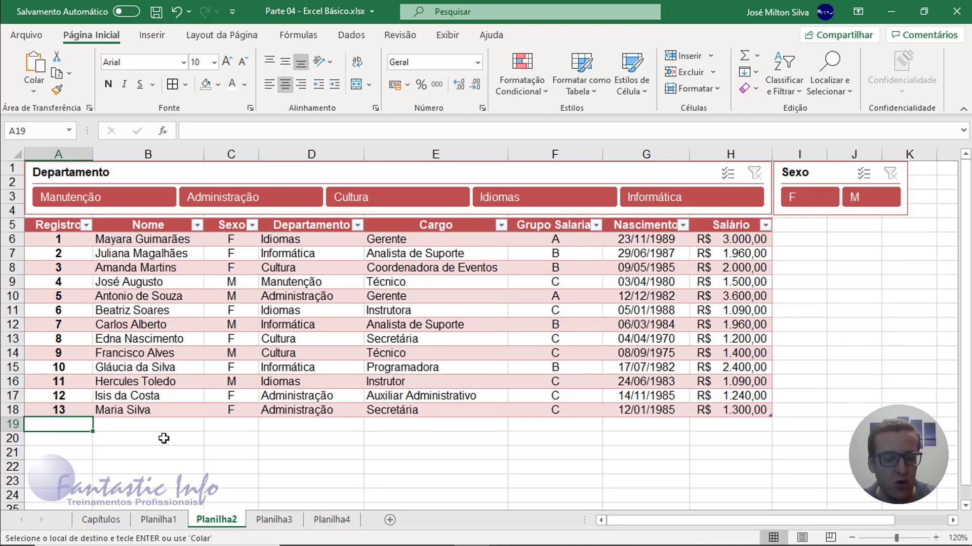
pyautogui.hotkey('ctrl', 'v')
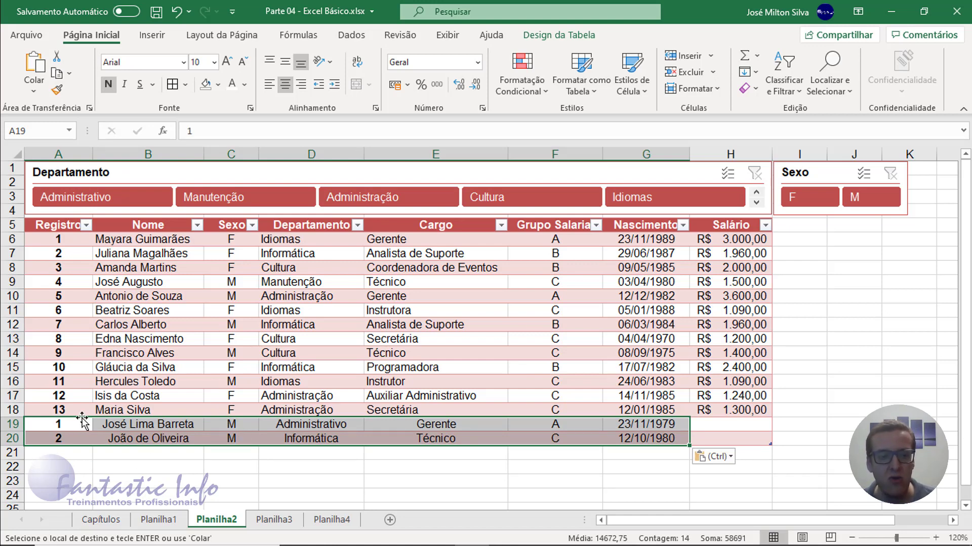
pyautogui.click(71, 459)
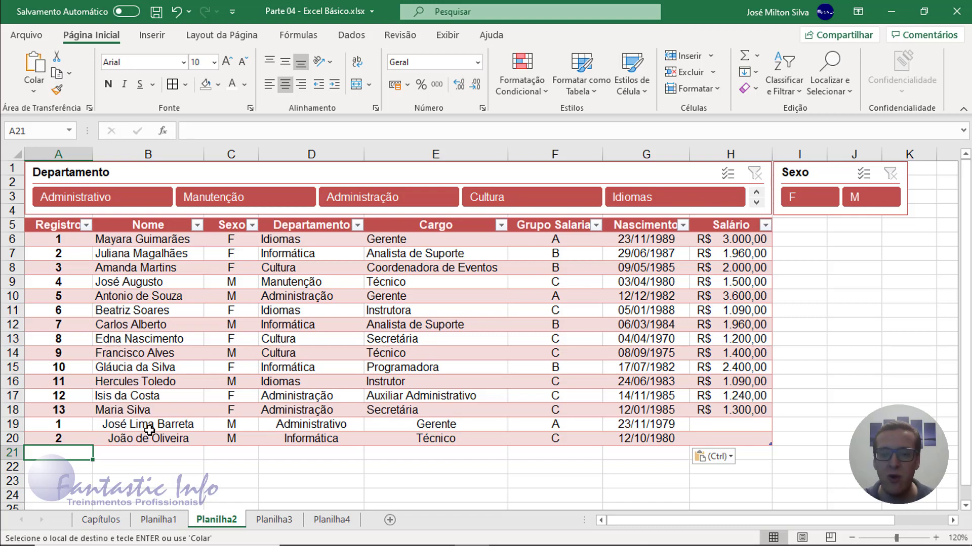
# - Re-paste the names and undo the table's automatic expansion over rows 19–20
pyautogui.moveTo(149, 425); pyautogui.dragTo(478, 443)
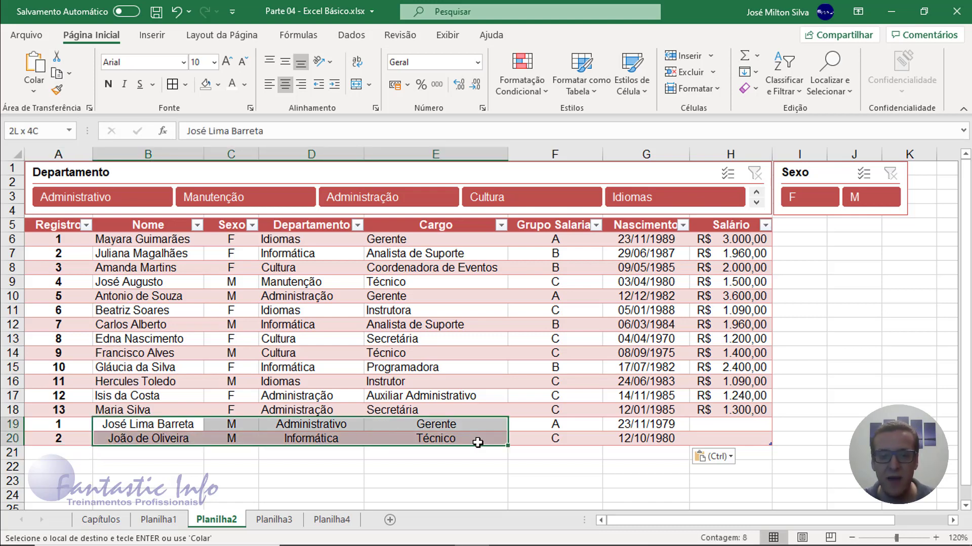
pyautogui.click(161, 426)
pyautogui.hotkey('ctrl', 'v')
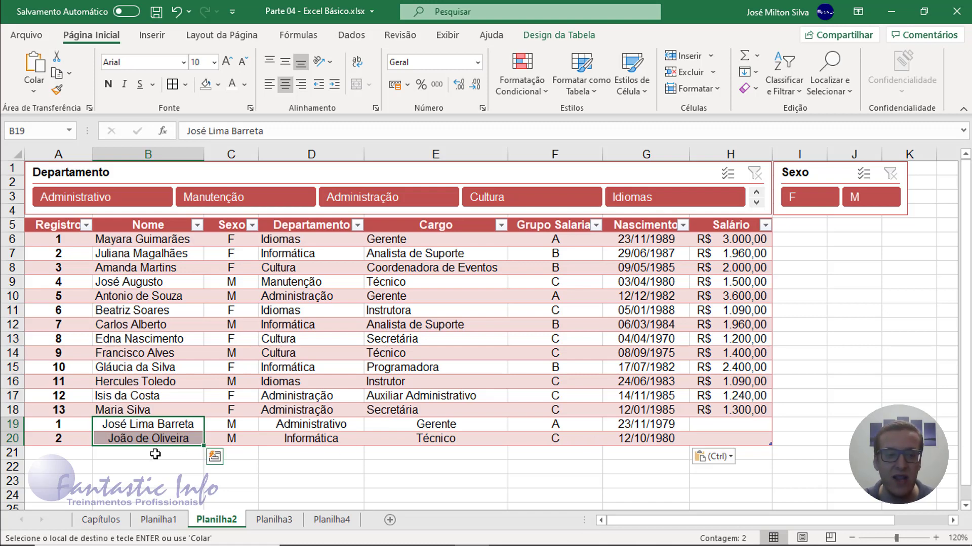
pyautogui.click(57, 453)
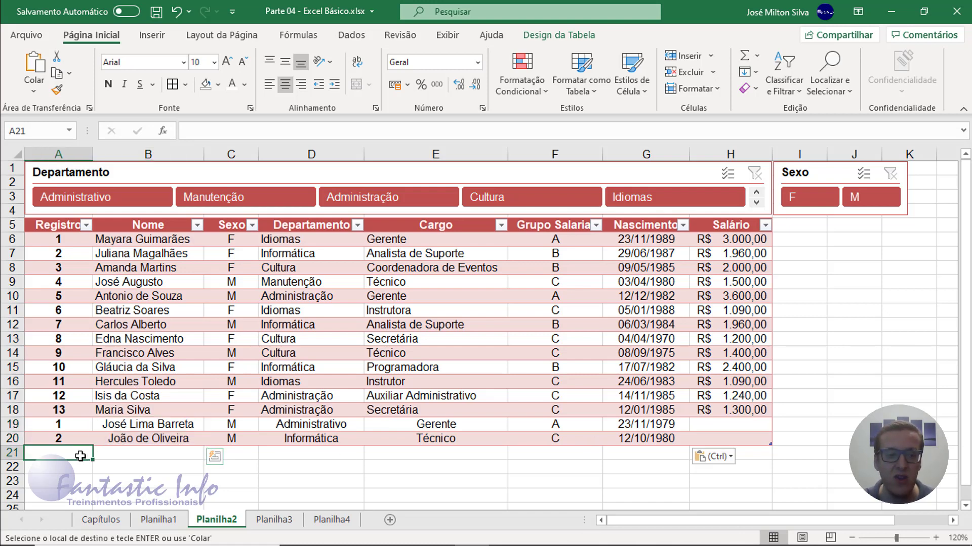
pyautogui.click(176, 18)
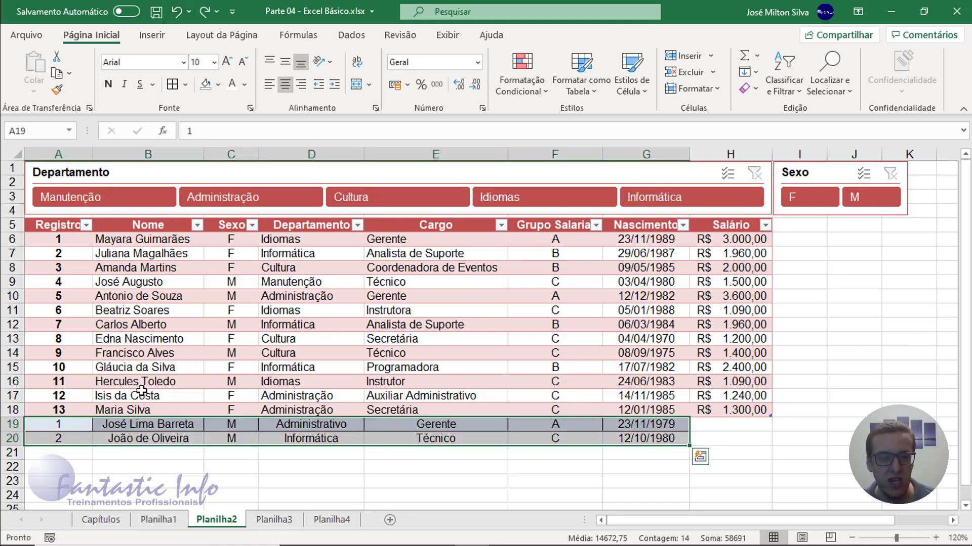
# - Left-align the two pasted names in B19:B20 and departments in D19:D20
pyautogui.click(86, 462)
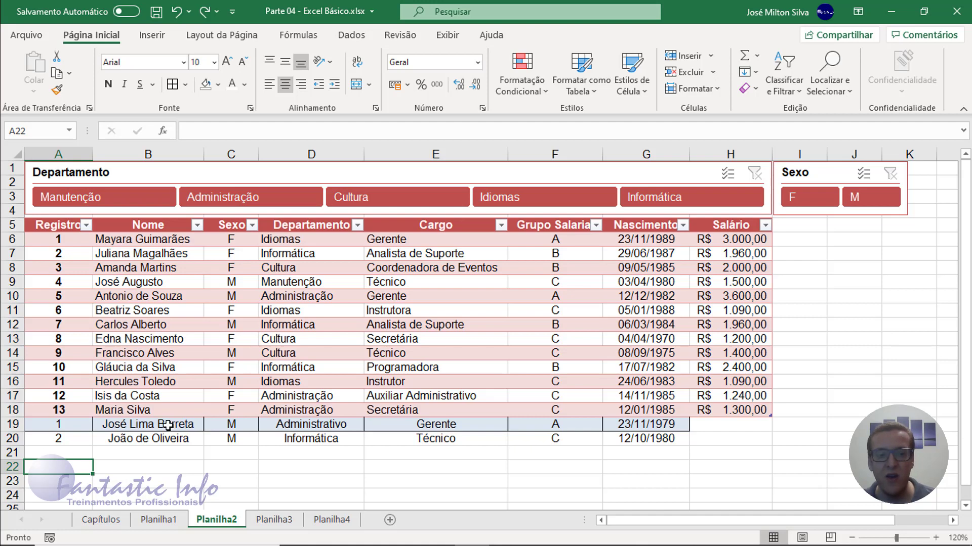
pyautogui.moveTo(166, 424); pyautogui.dragTo(167, 432)
pyautogui.click(269, 84)
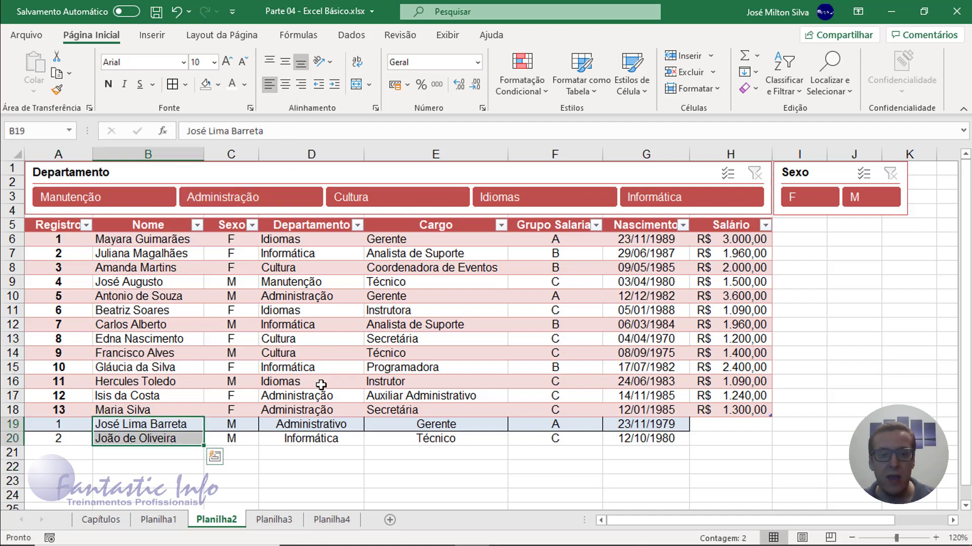
pyautogui.moveTo(312, 426); pyautogui.dragTo(311, 438)
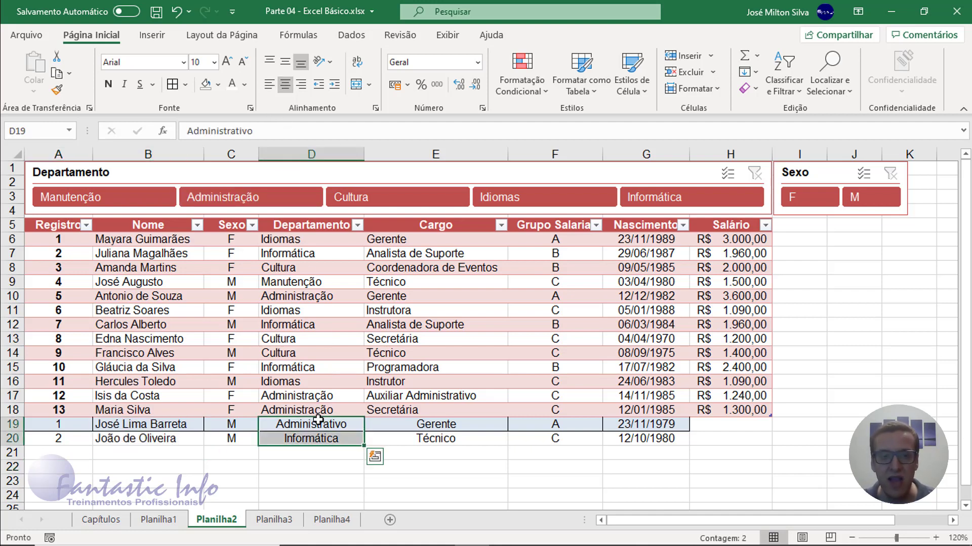
pyautogui.click(268, 85)
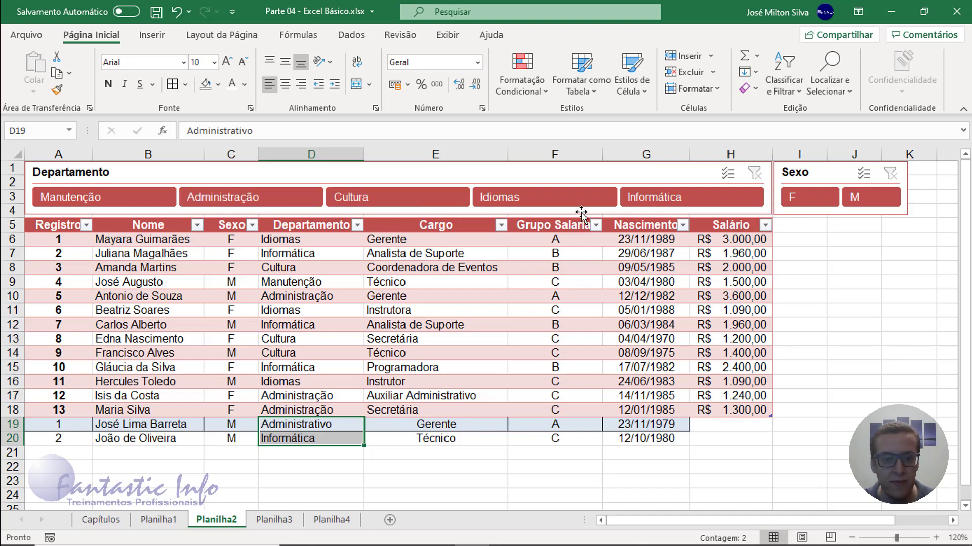
# - Filter the Departamento slicer to Informática, then clear it, showing rows 19–20 stay unfiltered
pyautogui.click(669, 203)
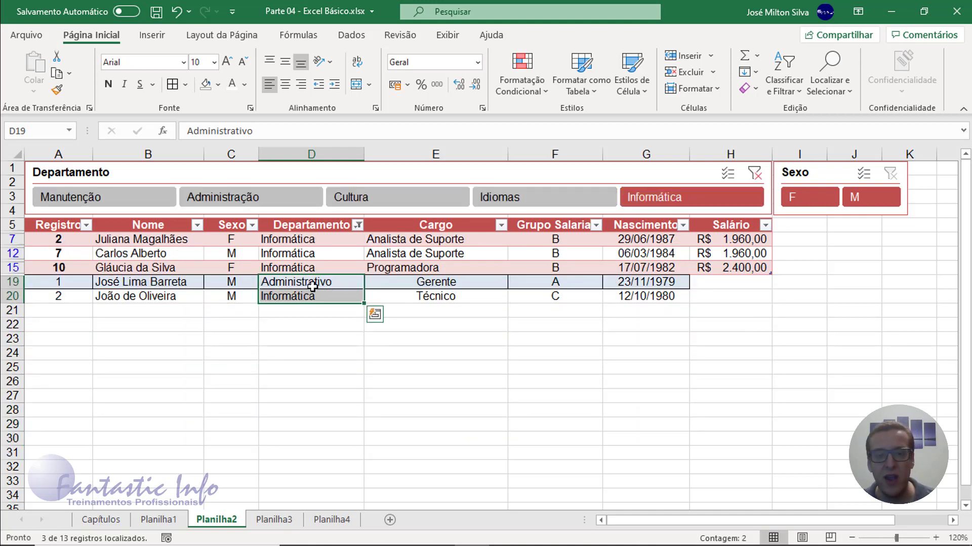
pyautogui.click(754, 173)
pyautogui.click(244, 443)
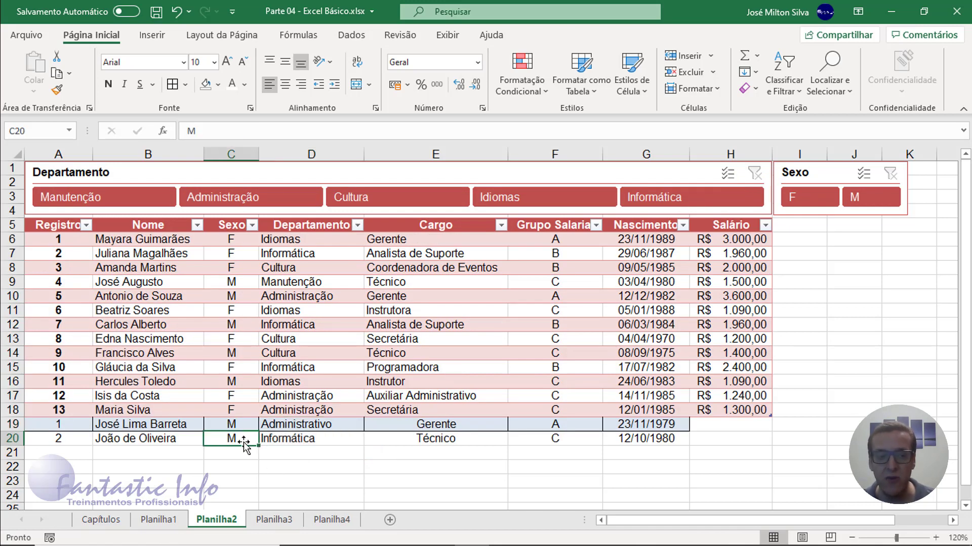
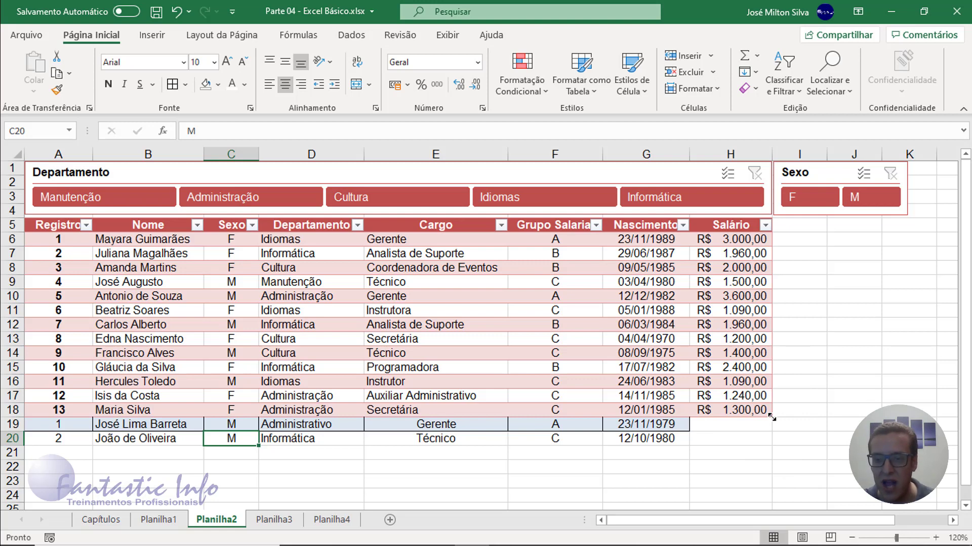
# - Drag the table handle down to row 20 and left-align the Cargo entries in E19:E20
pyautogui.moveTo(771, 421); pyautogui.dragTo(771, 443)
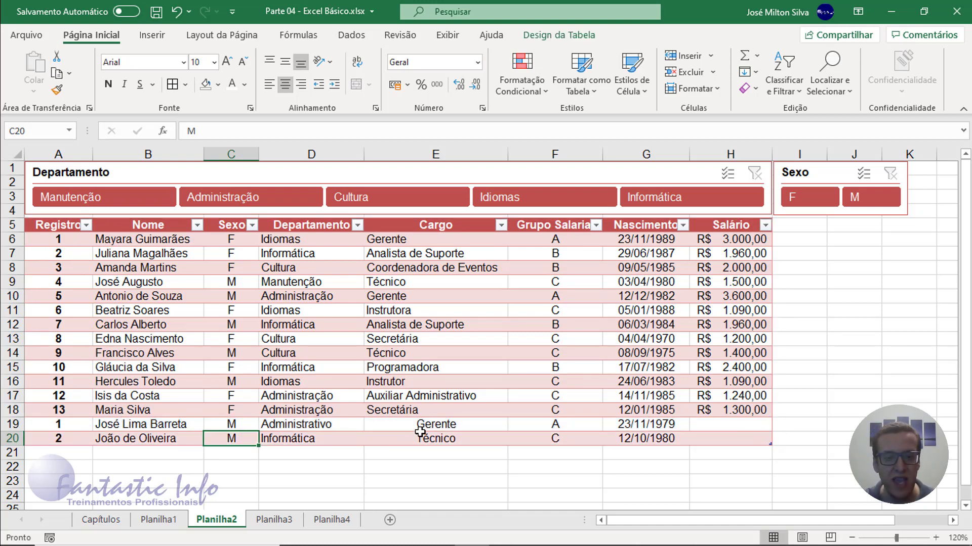
pyautogui.click(477, 439)
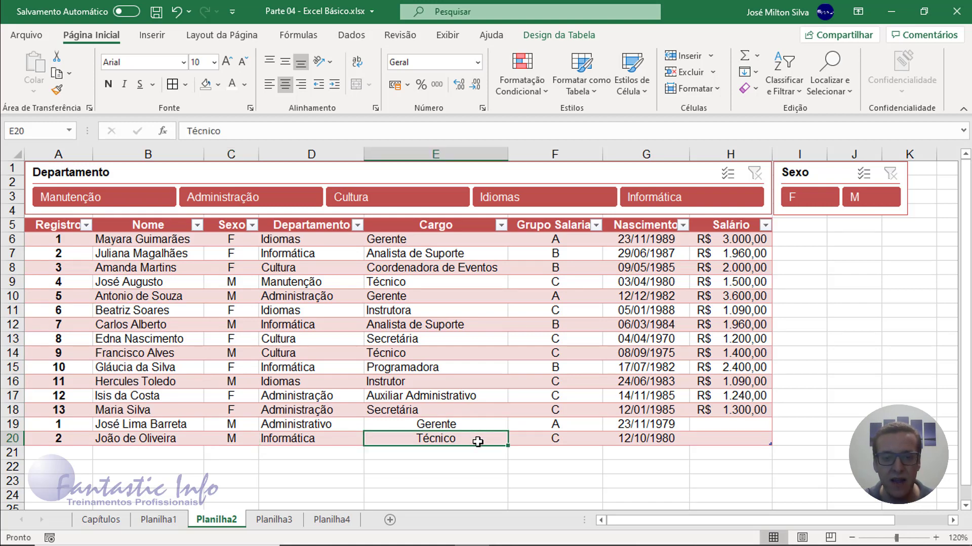
pyautogui.moveTo(468, 424); pyautogui.dragTo(468, 438)
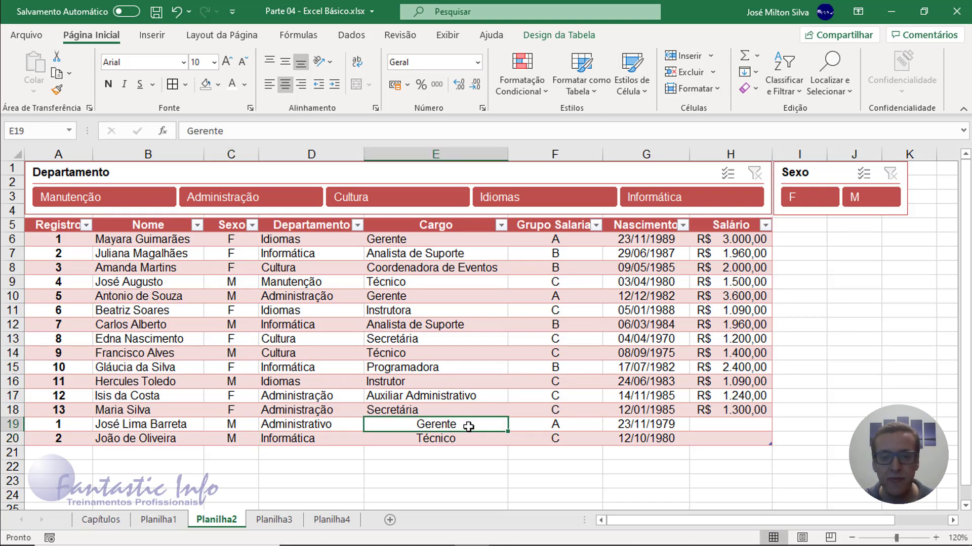
pyautogui.click(269, 84)
# - Filter the Departamento slicer by several departments in turn, then clear the filter
pyautogui.click(231, 425)
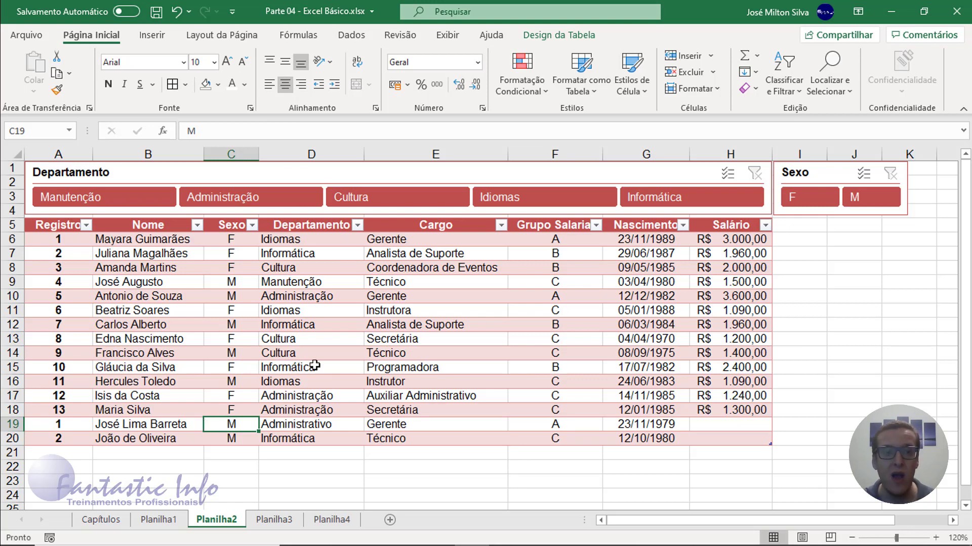
pyautogui.click(246, 199)
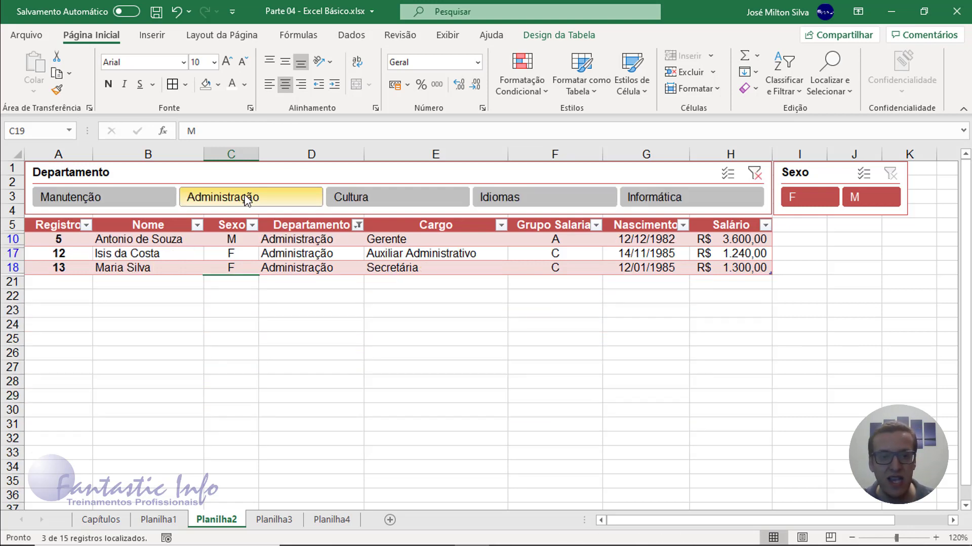
pyautogui.click(395, 196)
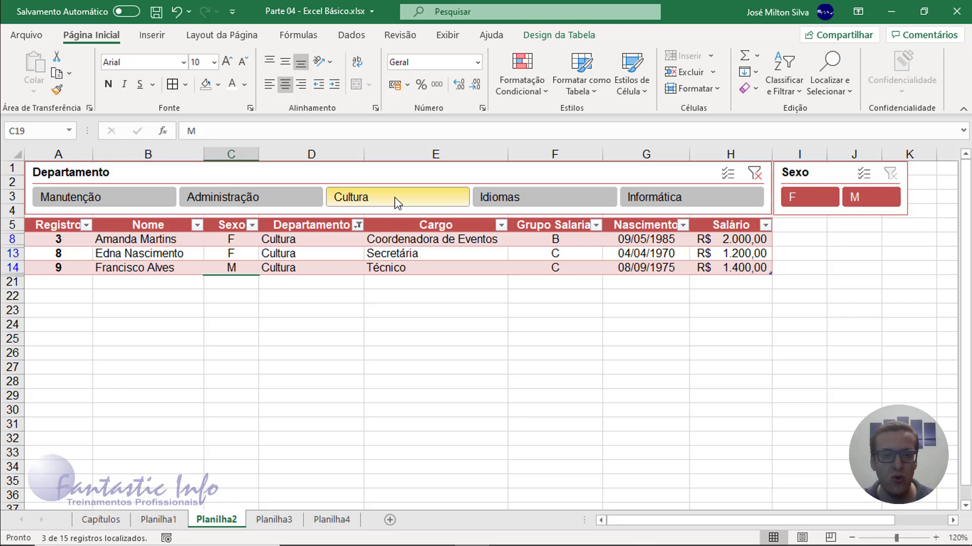
pyautogui.click(512, 199)
pyautogui.click(657, 202)
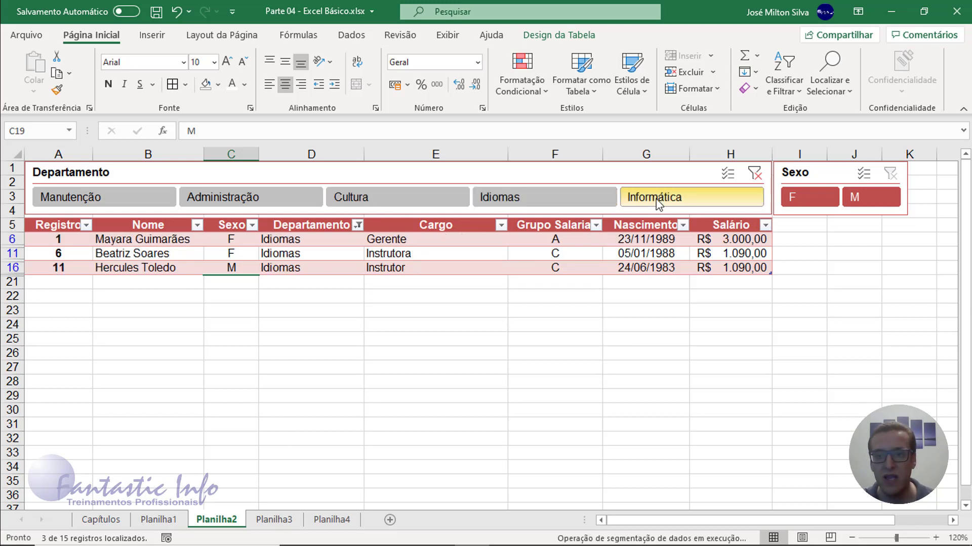
pyautogui.click(94, 198)
pyautogui.click(263, 197)
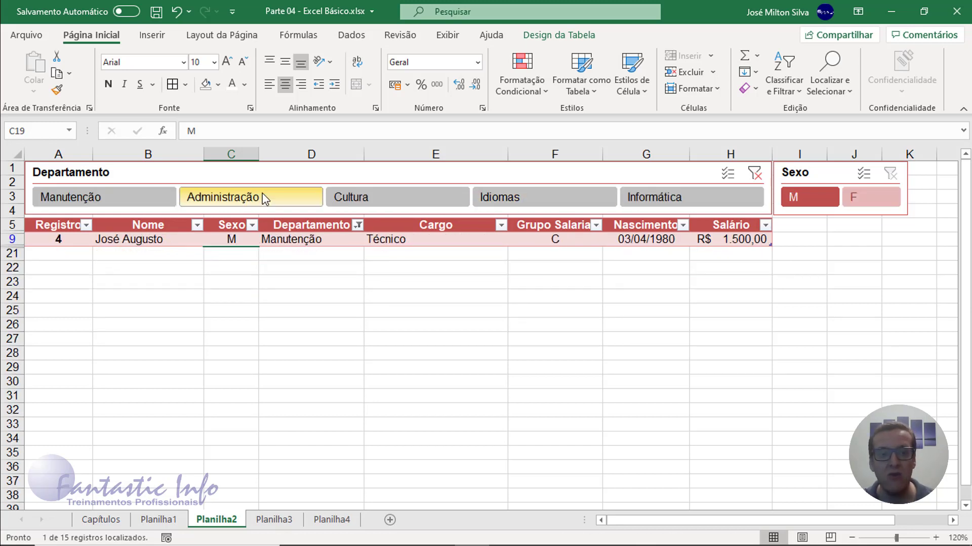
pyautogui.click(754, 174)
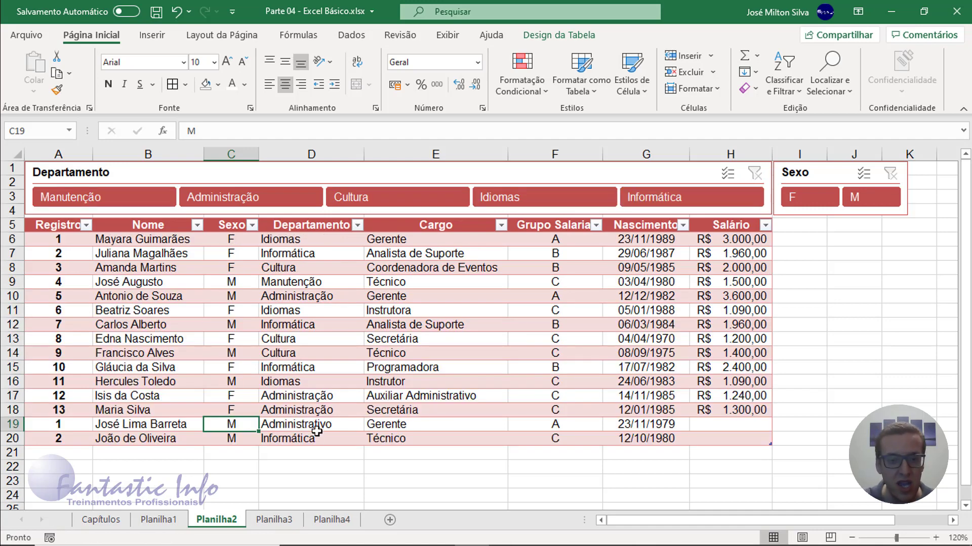
pyautogui.click(335, 430)
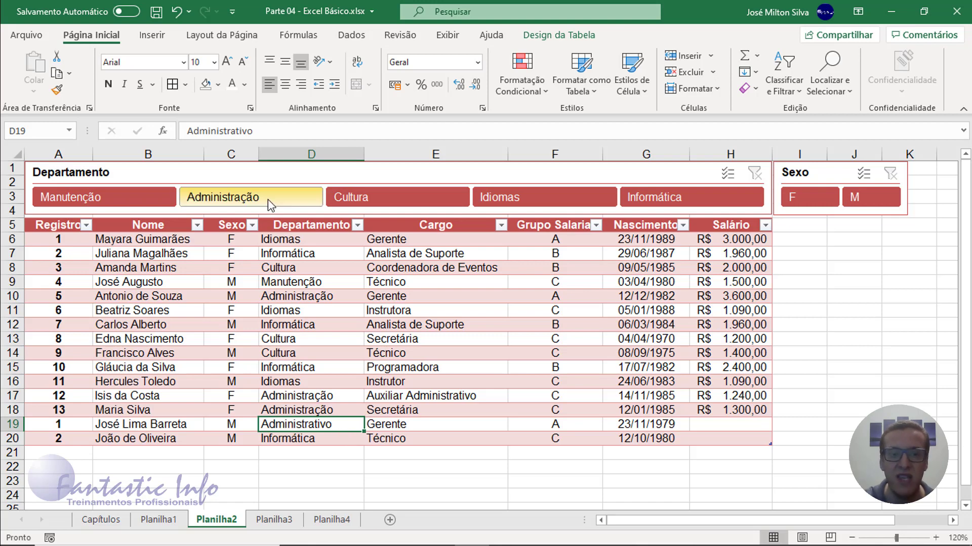
# - Correct D19 to Administração, check it with the slicer, then clear the filter
pyautogui.doubleClick(341, 424)
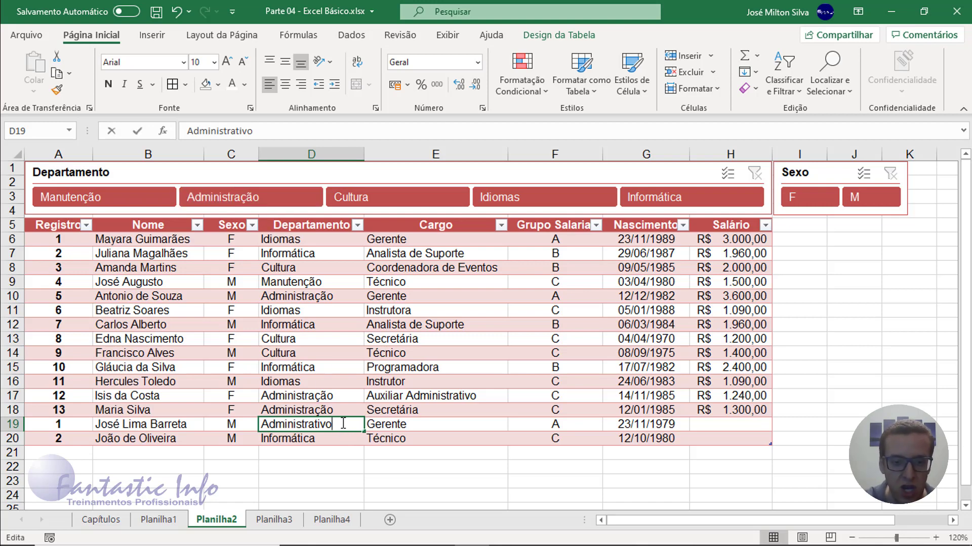
pyautogui.press('BackSpace')
pyautogui.press('BackSpace')
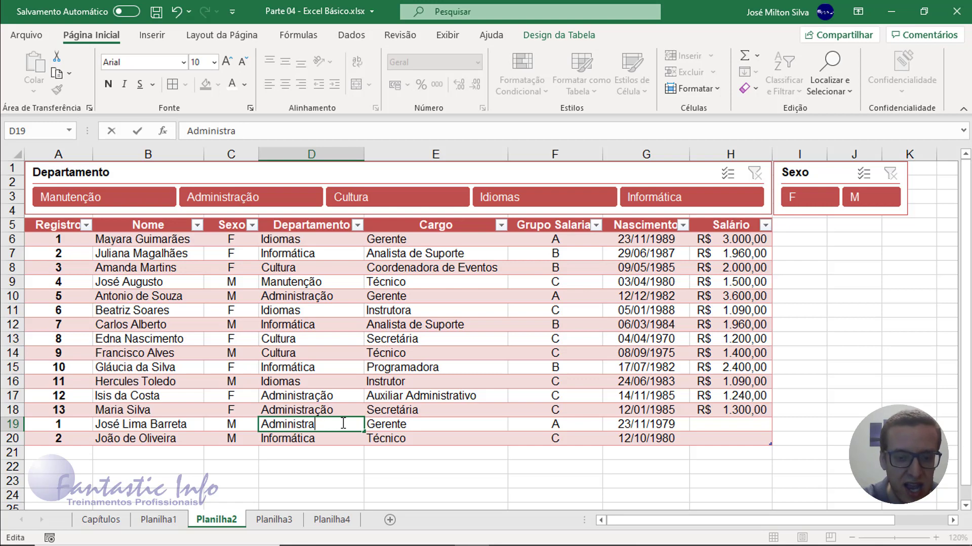
pyautogui.write('ção')
pyautogui.press('Return')
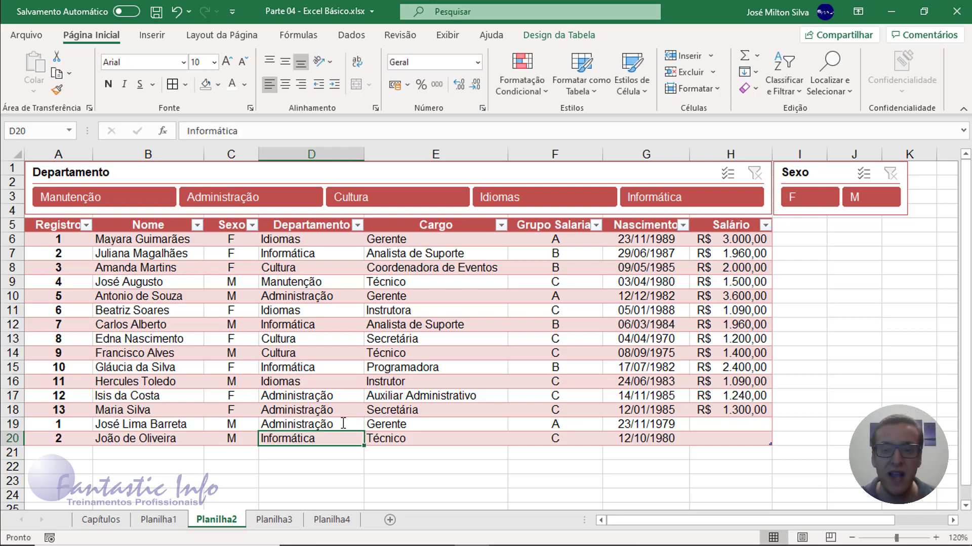
pyautogui.click(278, 192)
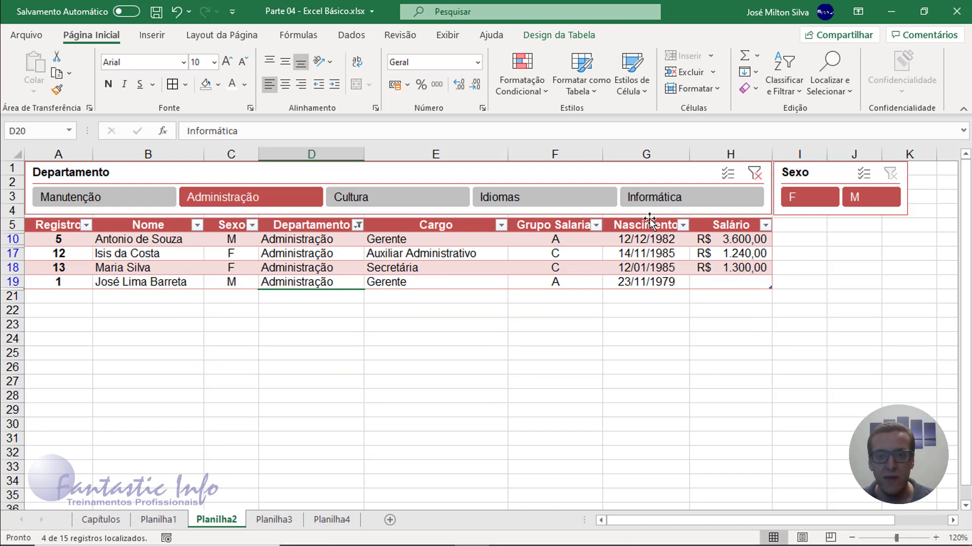
pyautogui.click(754, 173)
# - Number the new records 14 and 15 in A19:A20
pyautogui.click(60, 426)
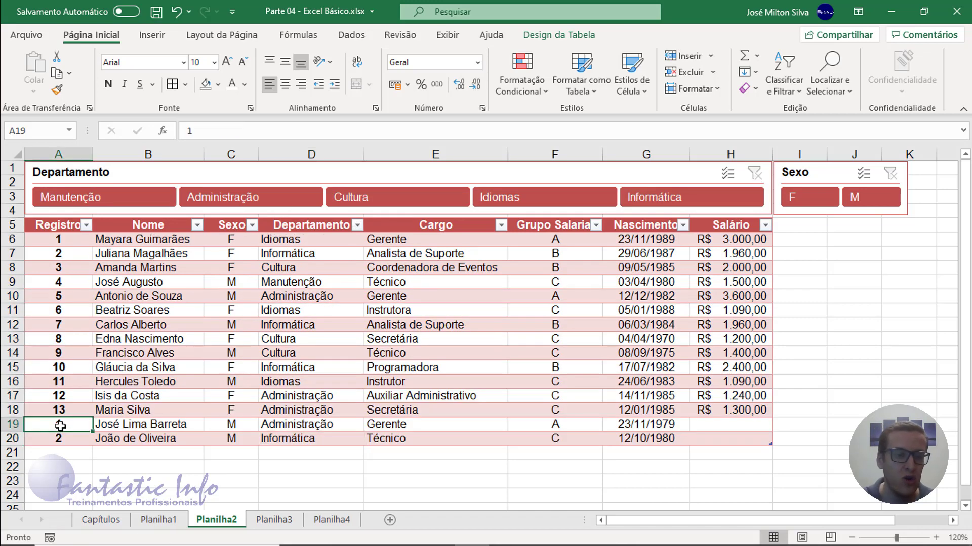
pyautogui.write('14')
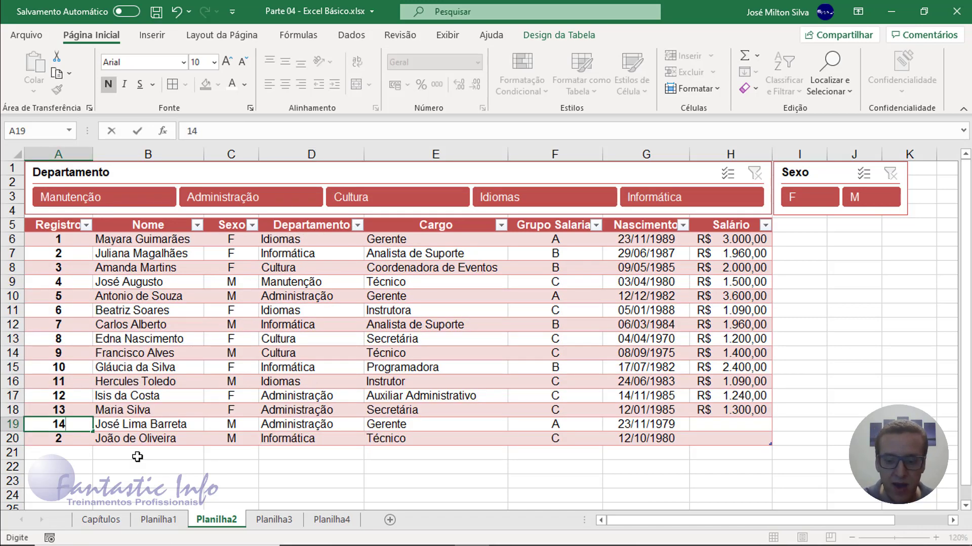
pyautogui.press('Return')
pyautogui.write('15')
pyautogui.press('Return')
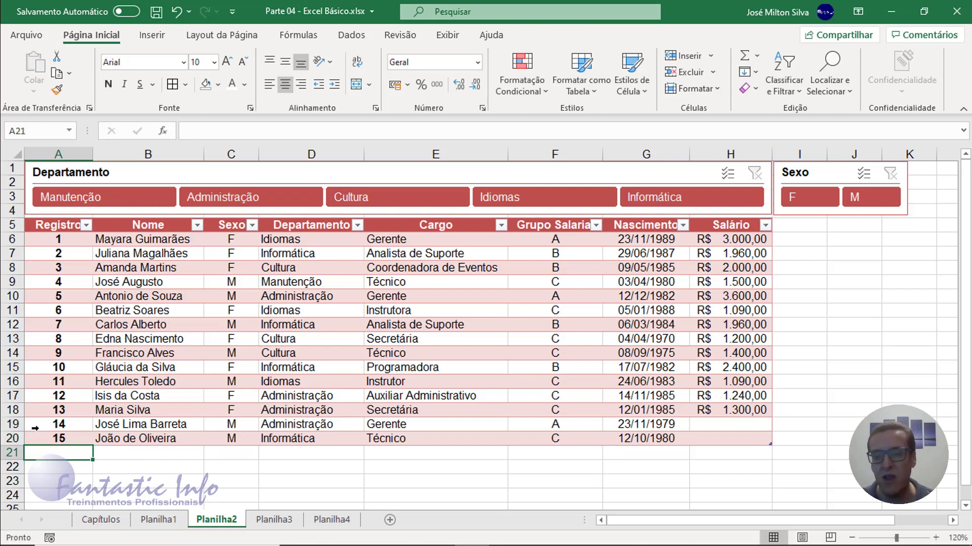
# - Enter salaries 3500 in H19 and 1.500 in H20
pyautogui.click(734, 423)
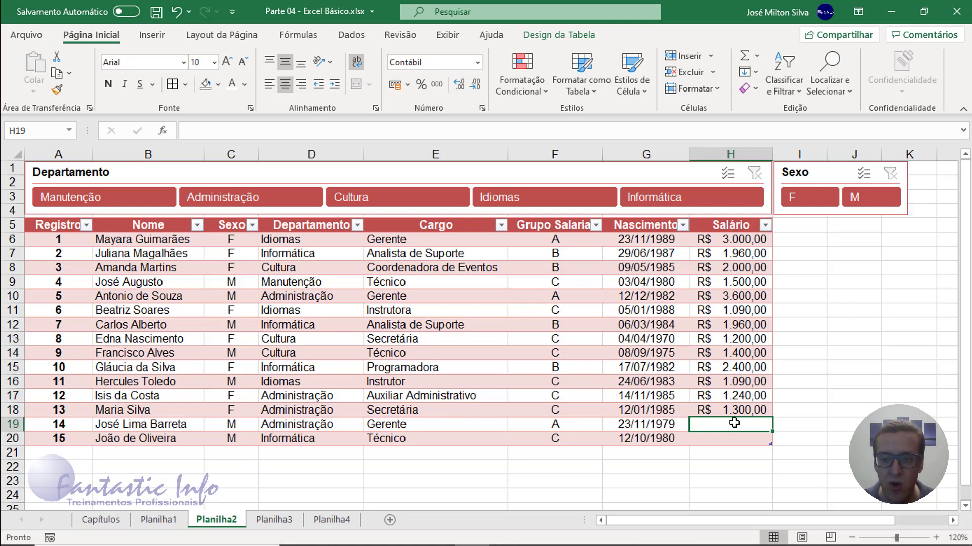
pyautogui.write('3500')
pyautogui.press('Return')
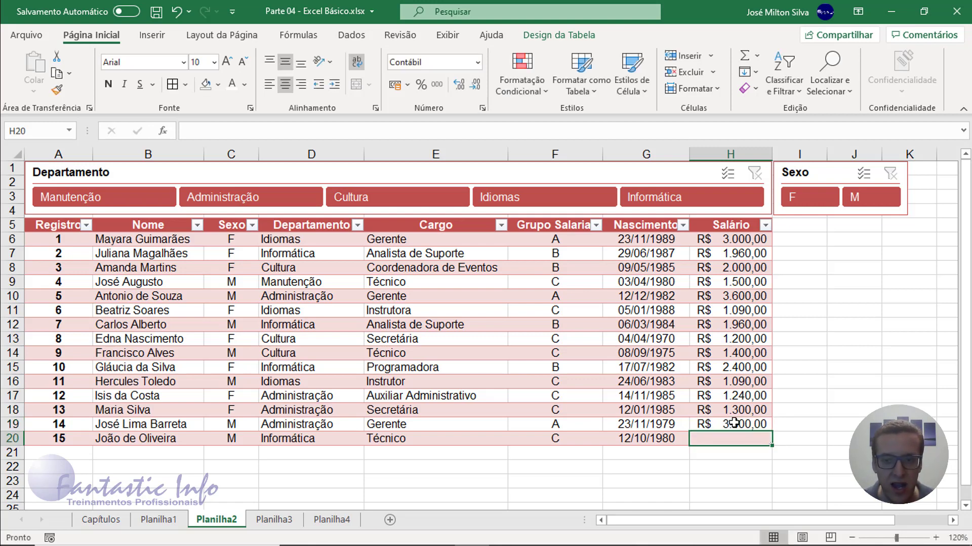
pyautogui.write('1.500')
pyautogui.press('Return')
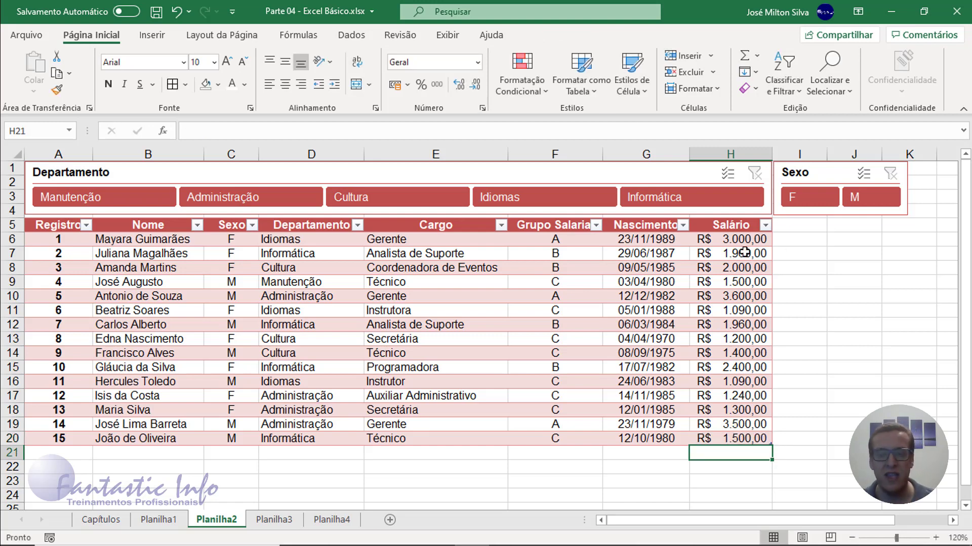
pyautogui.click(324, 366)
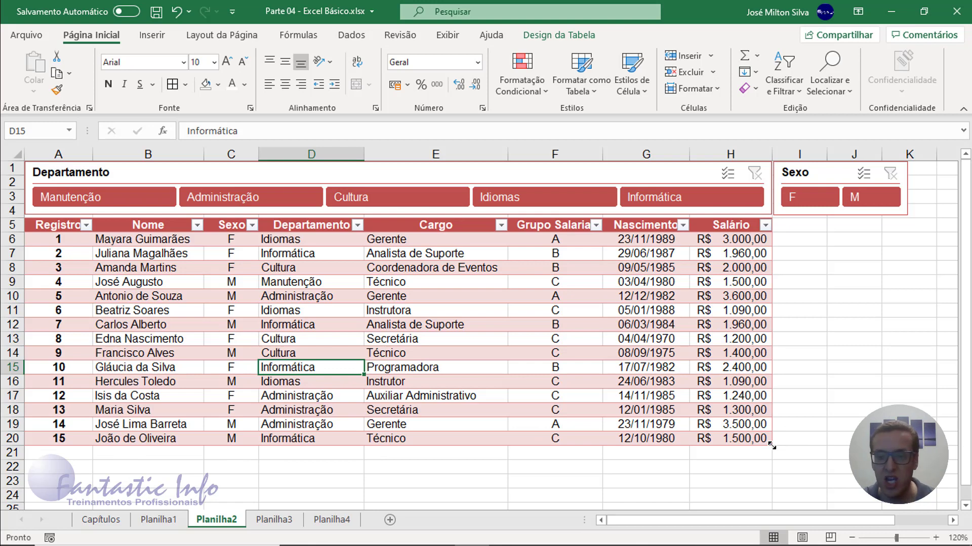
# - Resize the table with its handle, test the Idiomas filter, and clear the Departamento filter
pyautogui.moveTo(771, 454); pyautogui.dragTo(773, 488)
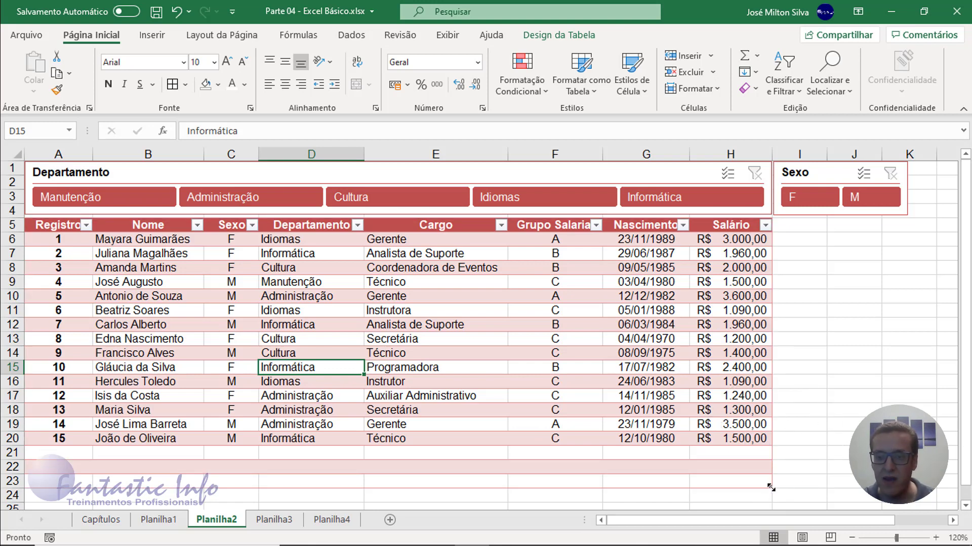
pyautogui.moveTo(769, 486); pyautogui.dragTo(774, 357)
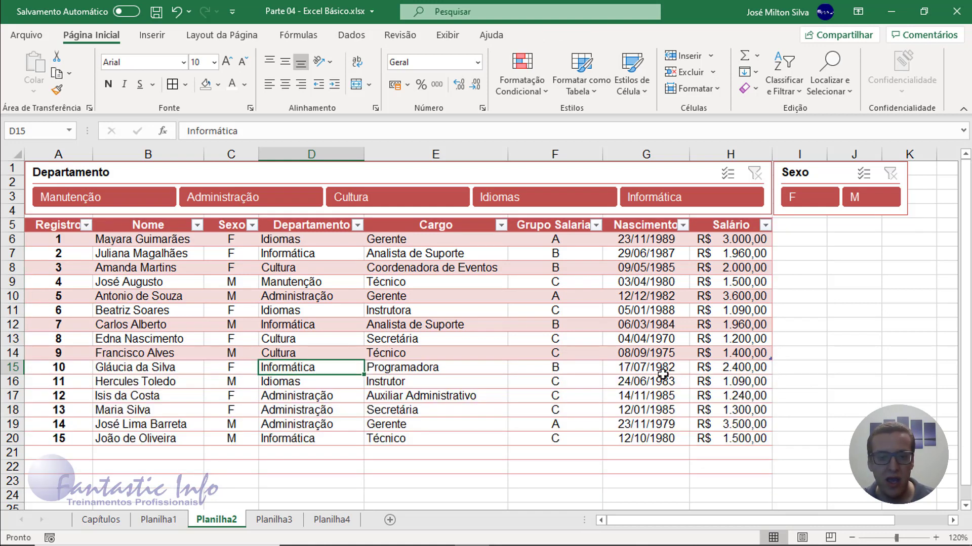
pyautogui.moveTo(58, 367); pyautogui.dragTo(311, 381)
pyautogui.moveTo(594, 407); pyautogui.dragTo(765, 475)
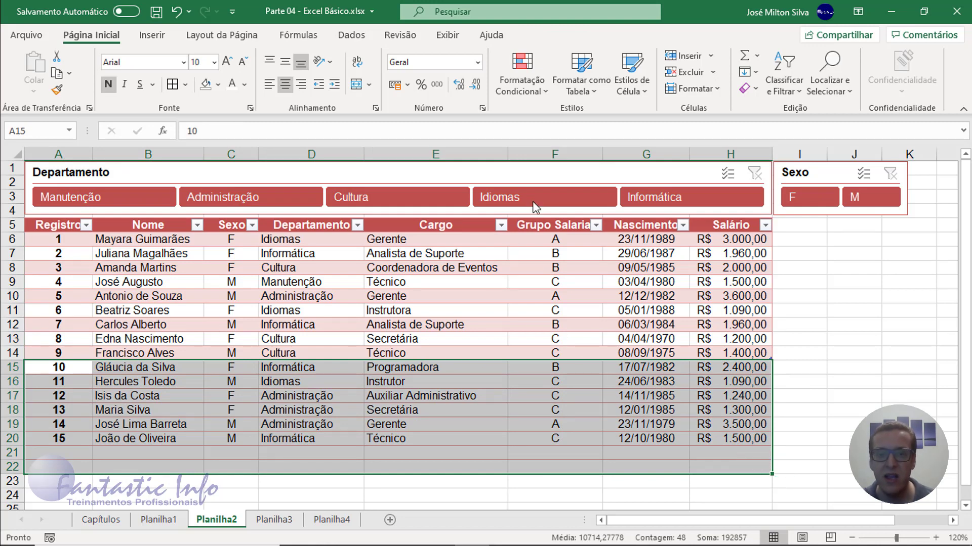
pyautogui.click(496, 436)
pyautogui.click(508, 201)
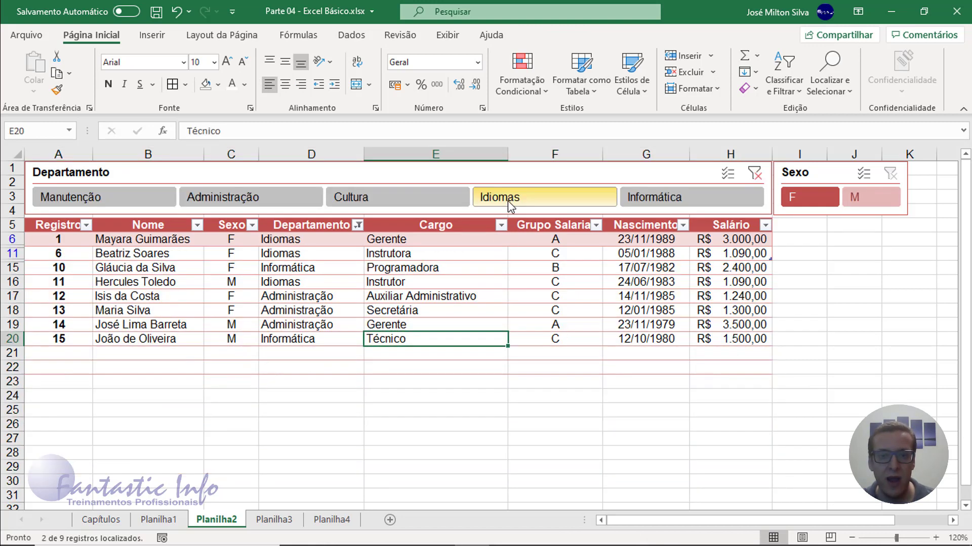
pyautogui.moveTo(51, 253); pyautogui.dragTo(719, 354)
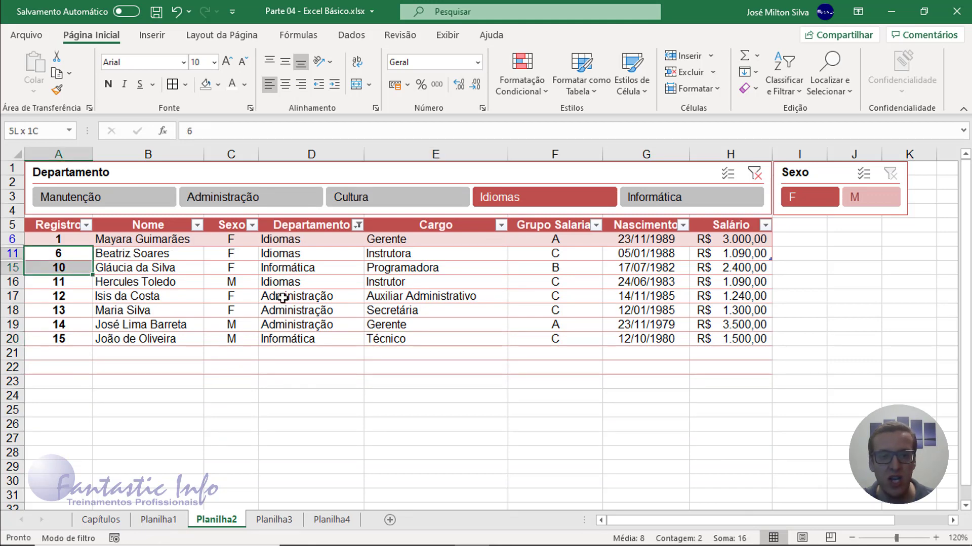
pyautogui.click(635, 373)
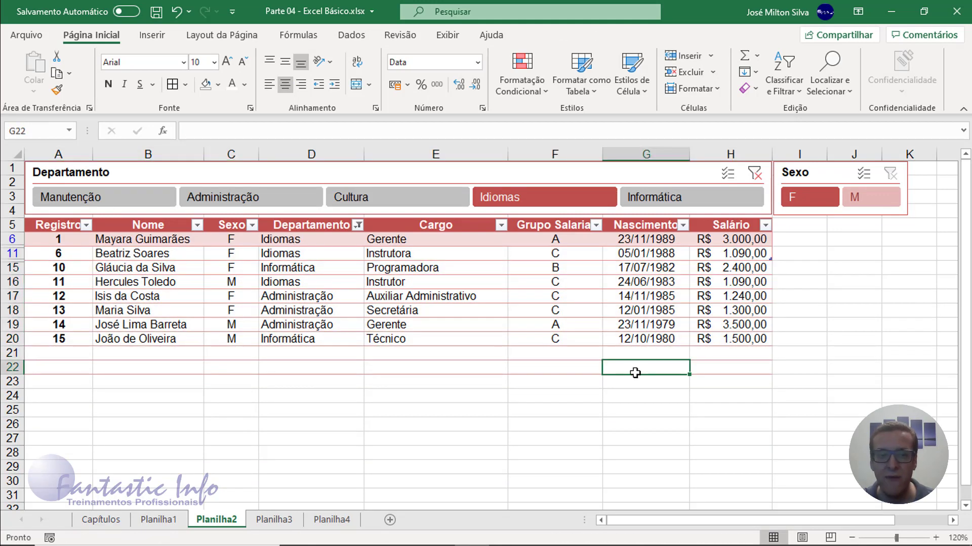
pyautogui.click(753, 173)
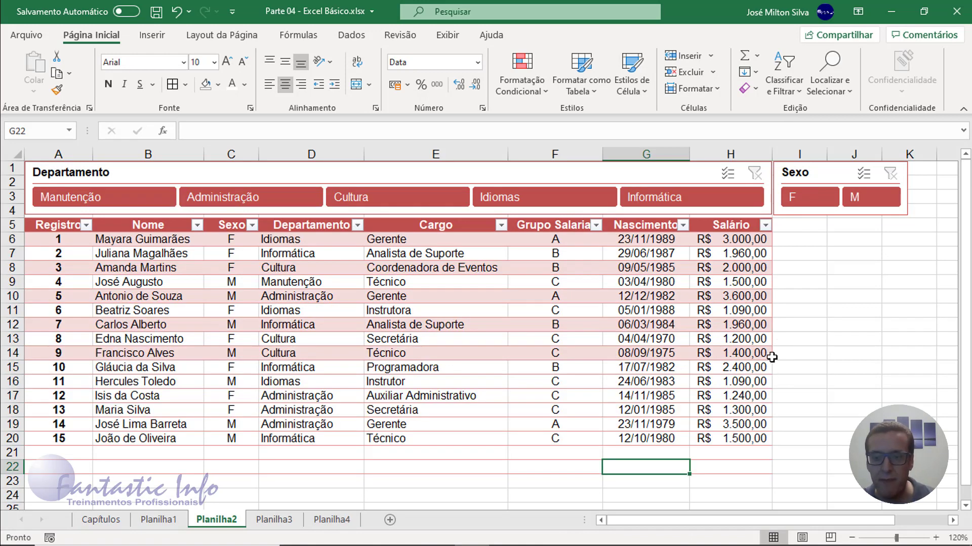
pyautogui.moveTo(772, 360); pyautogui.dragTo(779, 444)
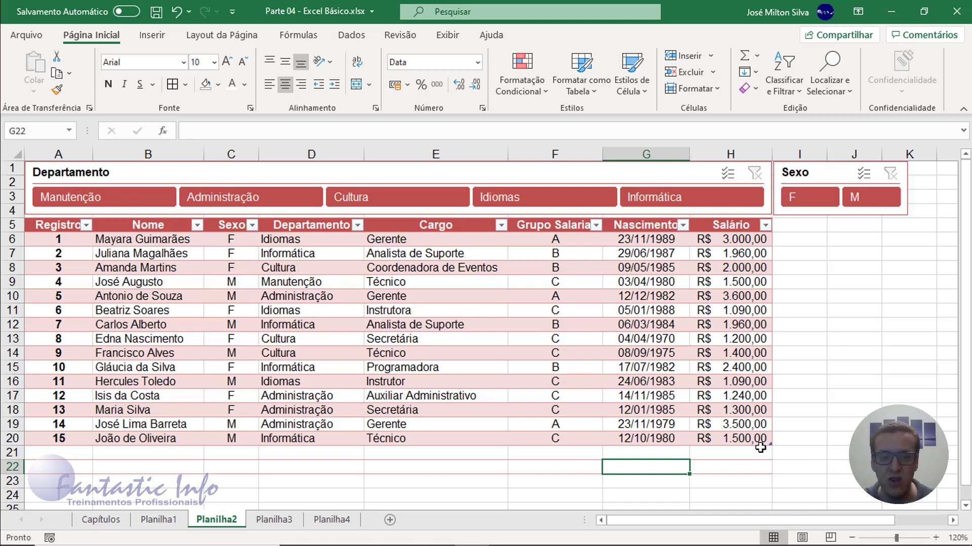
# - Delete the empty rows 21 and 22 so the table ends at row 20
pyautogui.moveTo(16, 456); pyautogui.dragTo(14, 466)
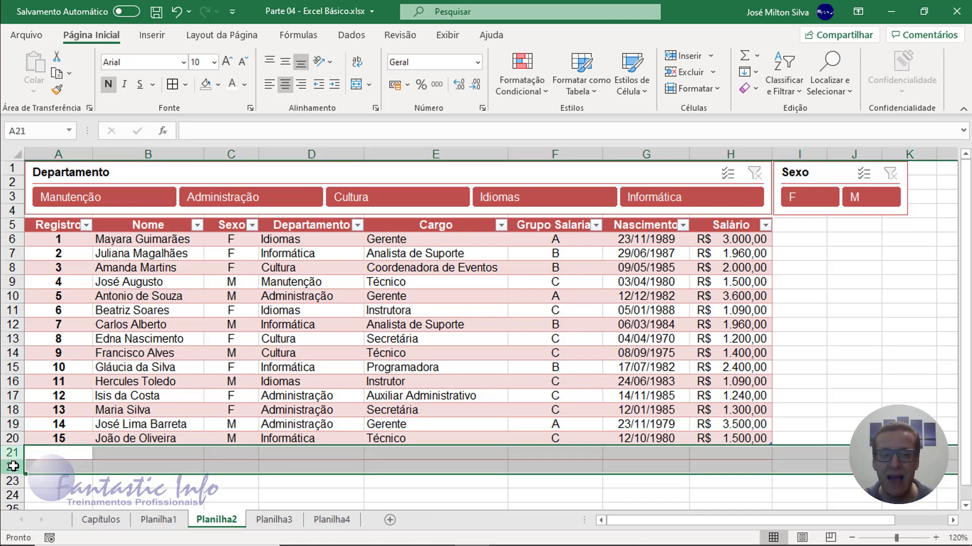
pyautogui.rightClick(14, 466)
pyautogui.click(54, 353)
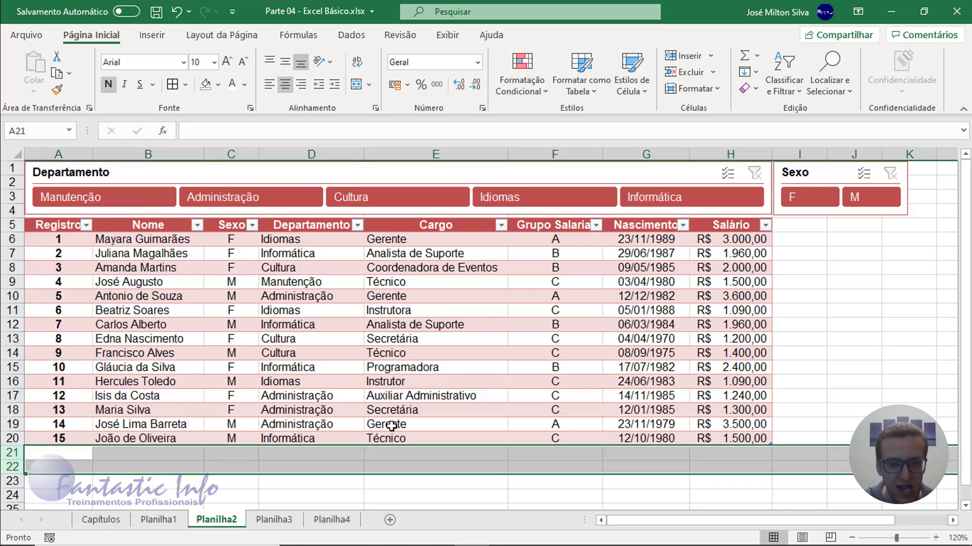
pyautogui.click(245, 468)
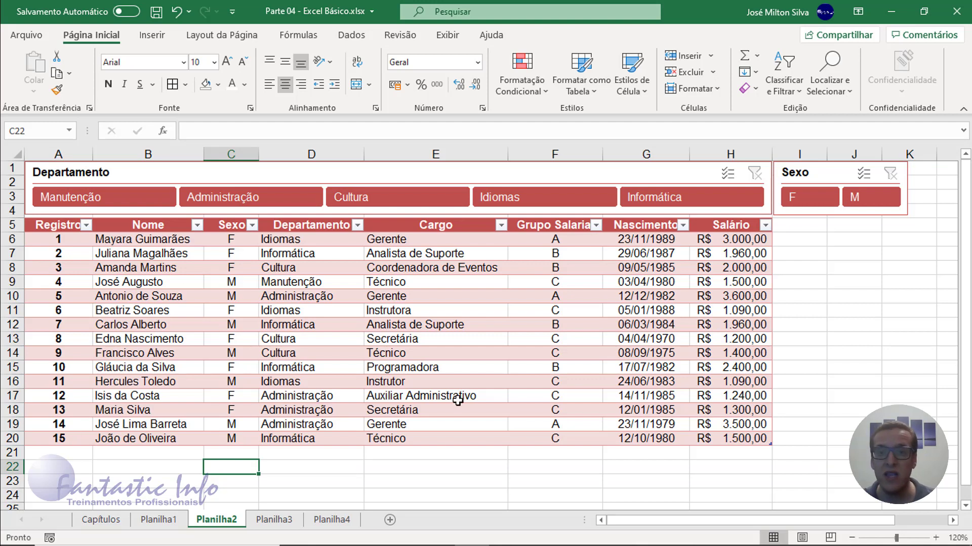
pyautogui.click(67, 287)
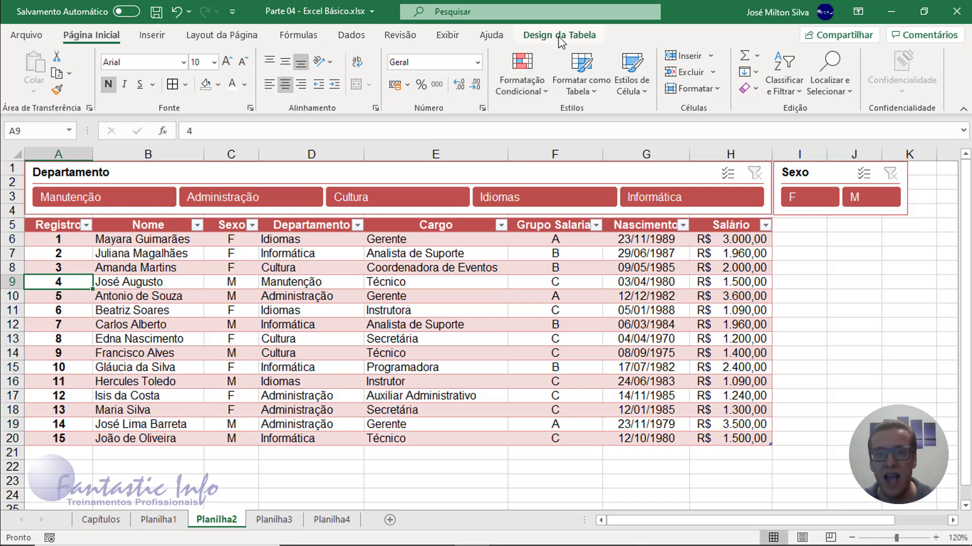
# - Turn on Linha de Totais for the Cadastro table in Design da Tabela
pyautogui.click(388, 340)
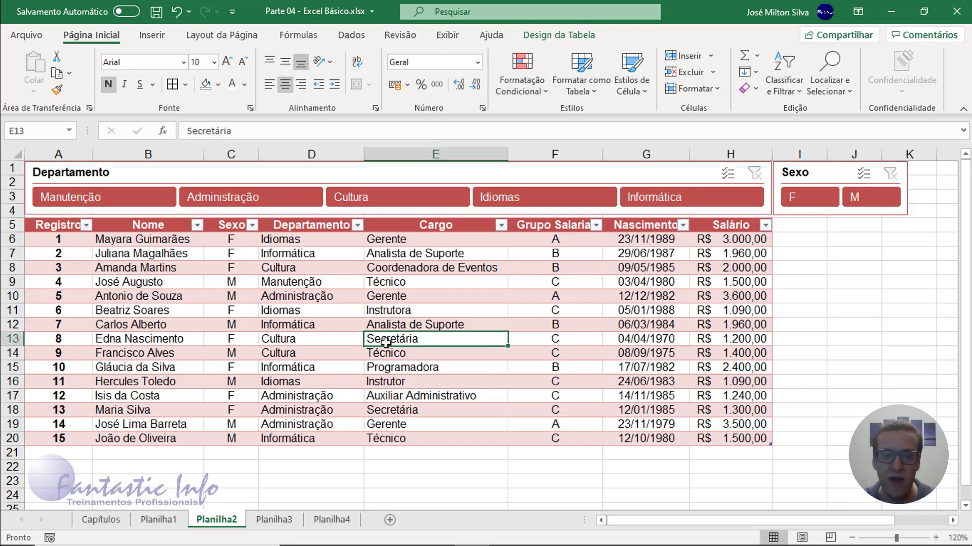
pyautogui.click(558, 36)
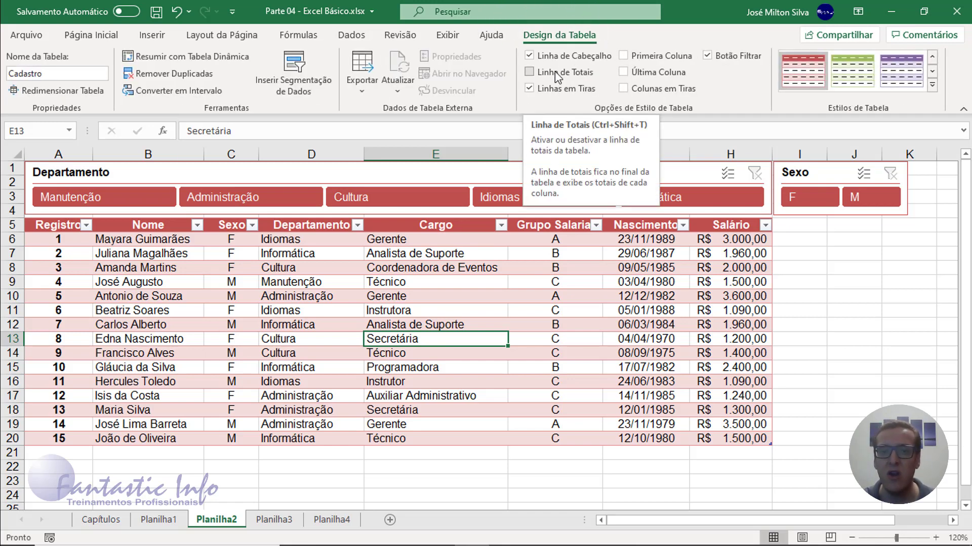
pyautogui.click(557, 76)
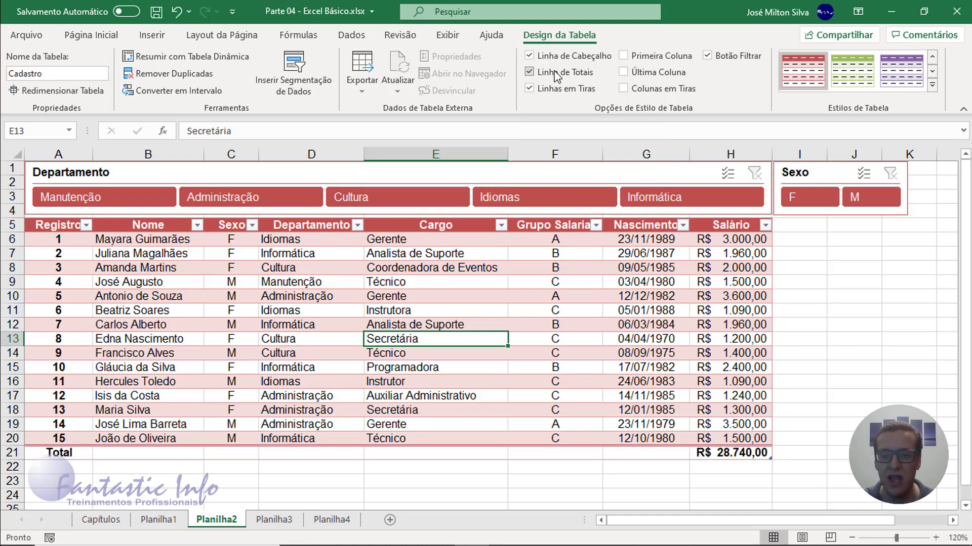
pyautogui.click(733, 453)
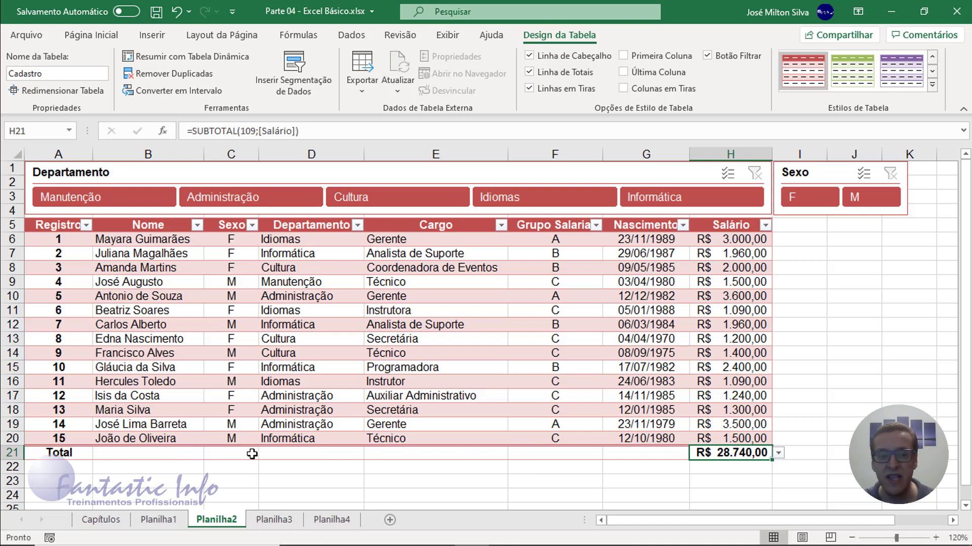
# - Set the Nome total to Contagem, showing 15, and centre it
pyautogui.click(174, 455)
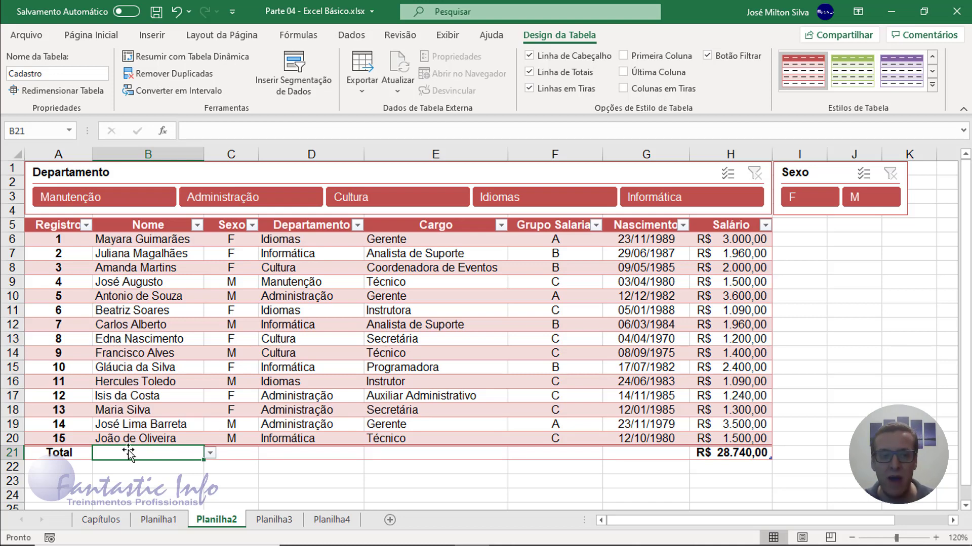
pyautogui.click(211, 454)
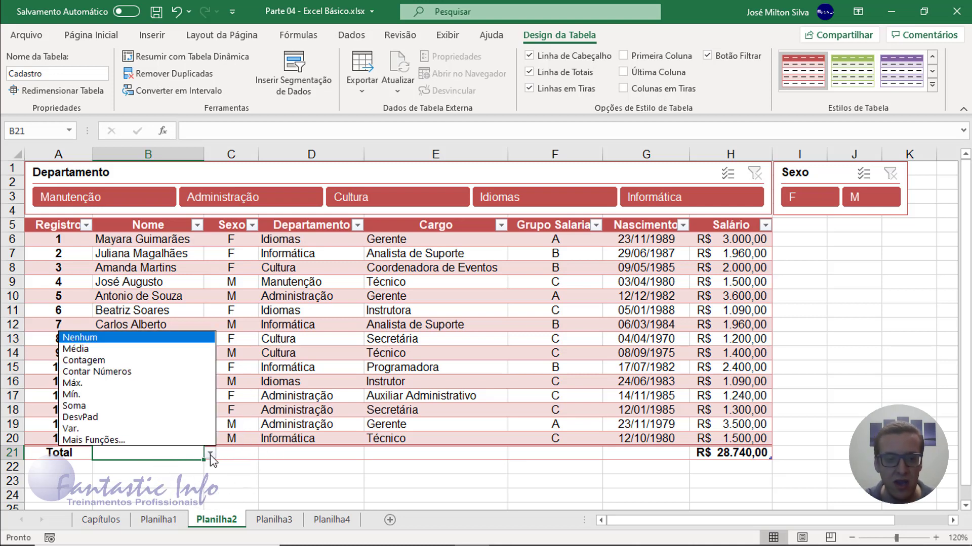
pyautogui.click(97, 362)
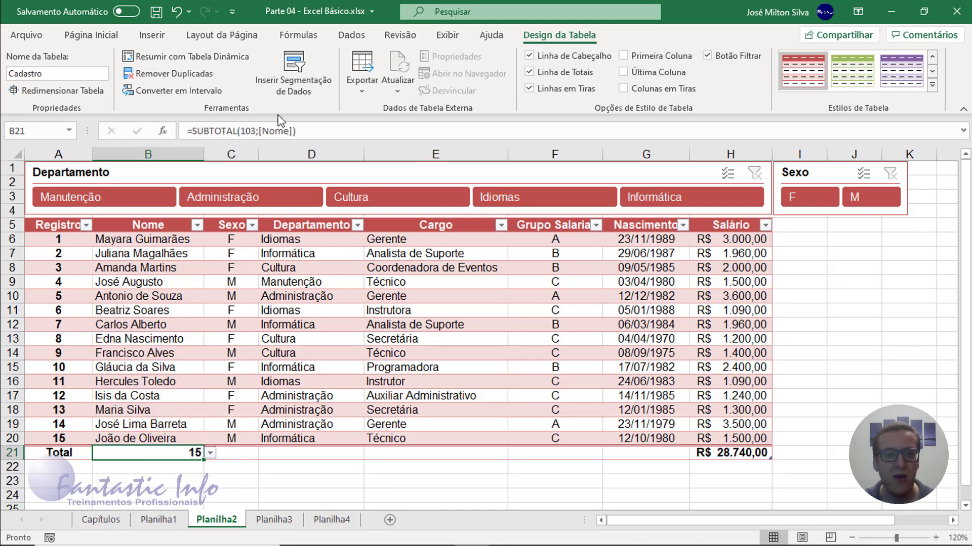
pyautogui.click(109, 37)
pyautogui.click(285, 84)
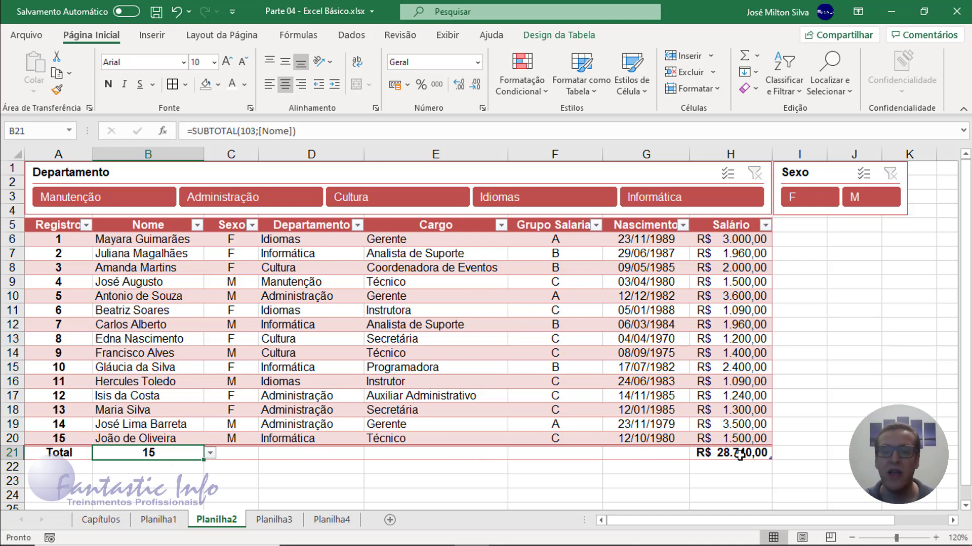
# - Look at the Grupo Salarial total functions and dismiss the list unchanged
pyautogui.click(563, 453)
pyautogui.click(608, 453)
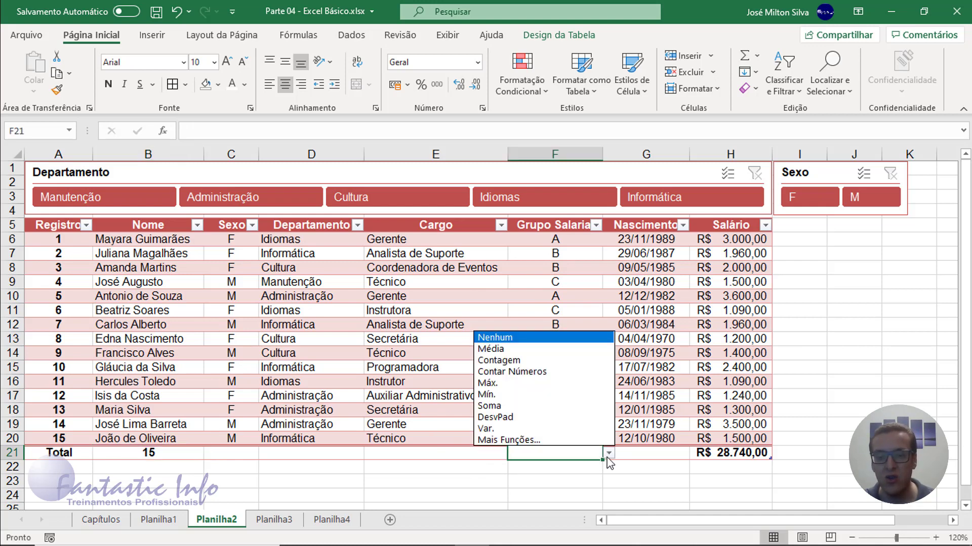
pyautogui.press('Escape')
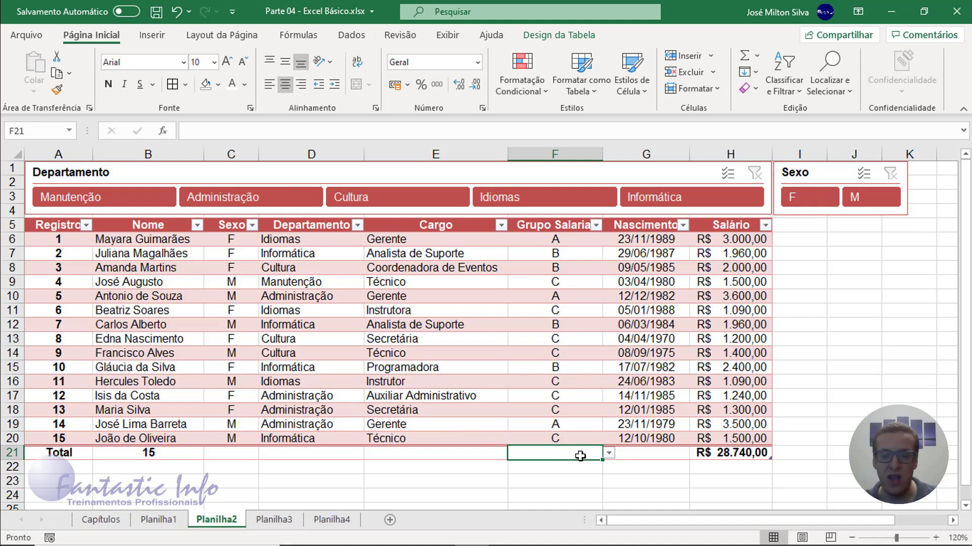
pyautogui.click(63, 455)
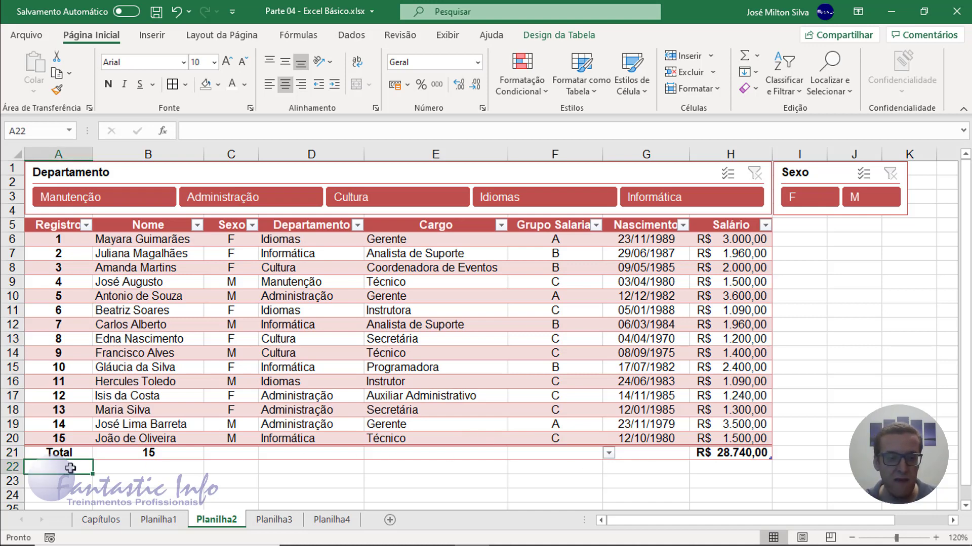
# - Insert a blank row above the Total row
pyautogui.click(60, 439)
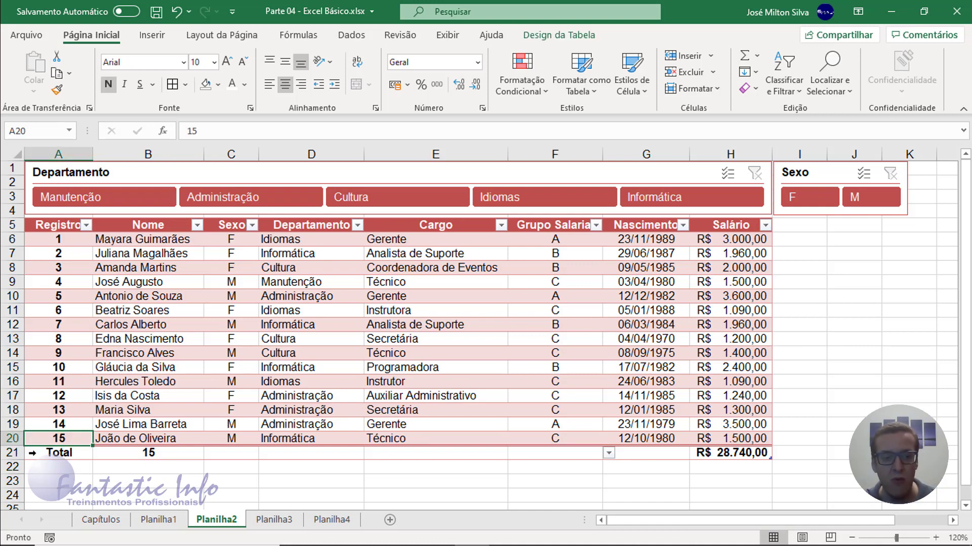
pyautogui.click(13, 454)
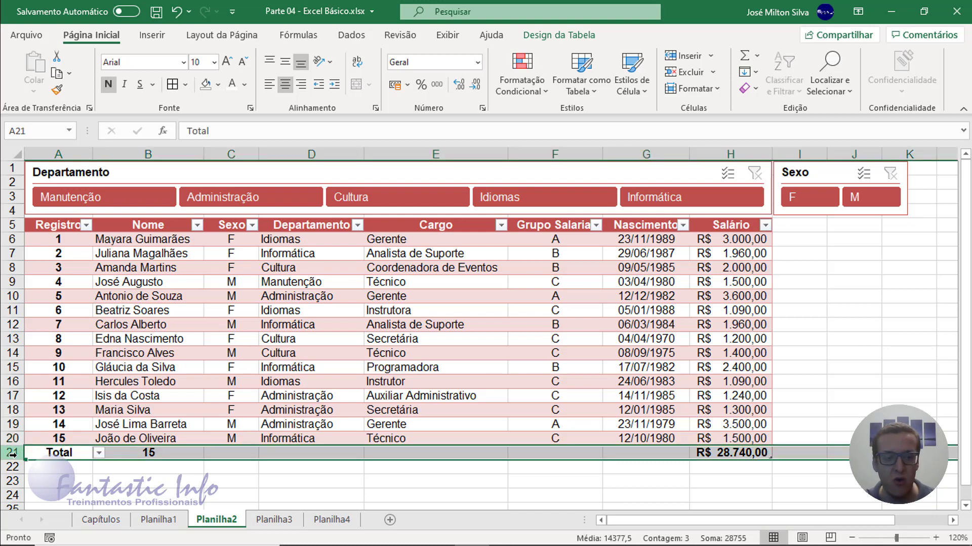
pyautogui.rightClick(13, 454)
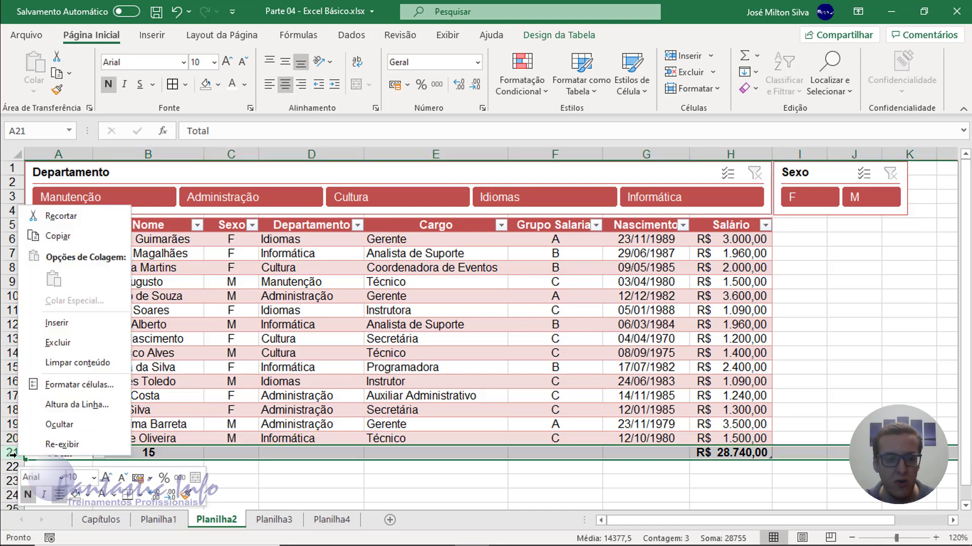
pyautogui.click(84, 325)
# - In row 21 enter number 16, the employee's full name, sex M and department Informática
pyautogui.click(90, 453)
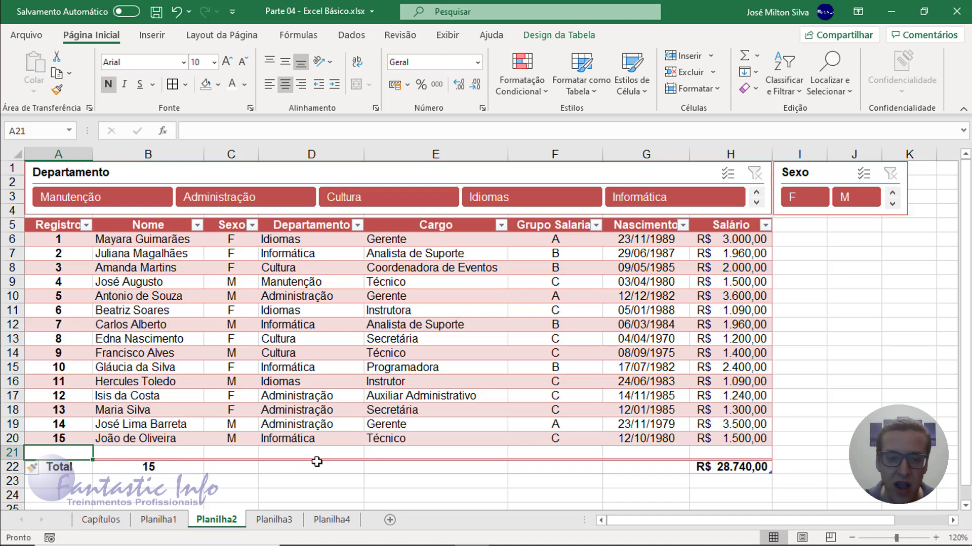
pyautogui.write('16')
pyautogui.press('Tab')
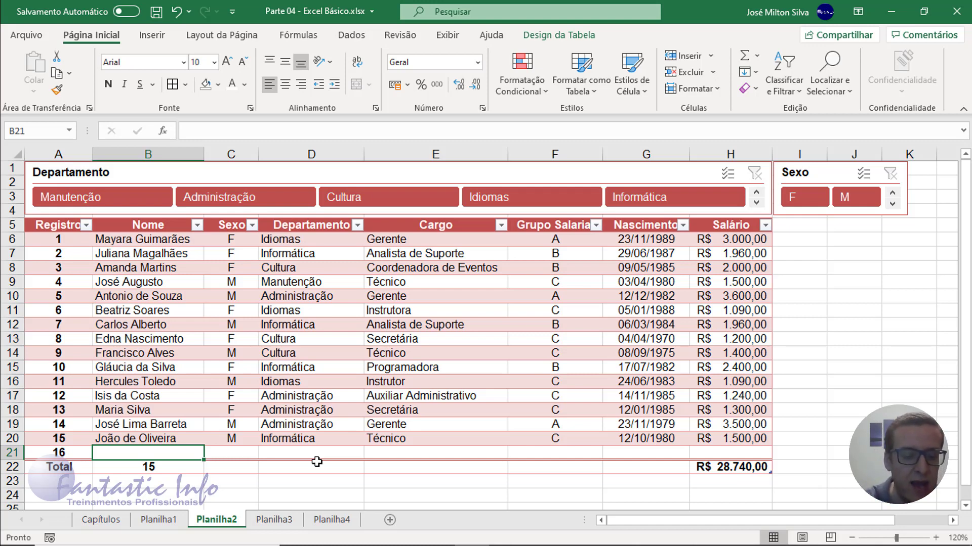
pyautogui.write('Paulo ')
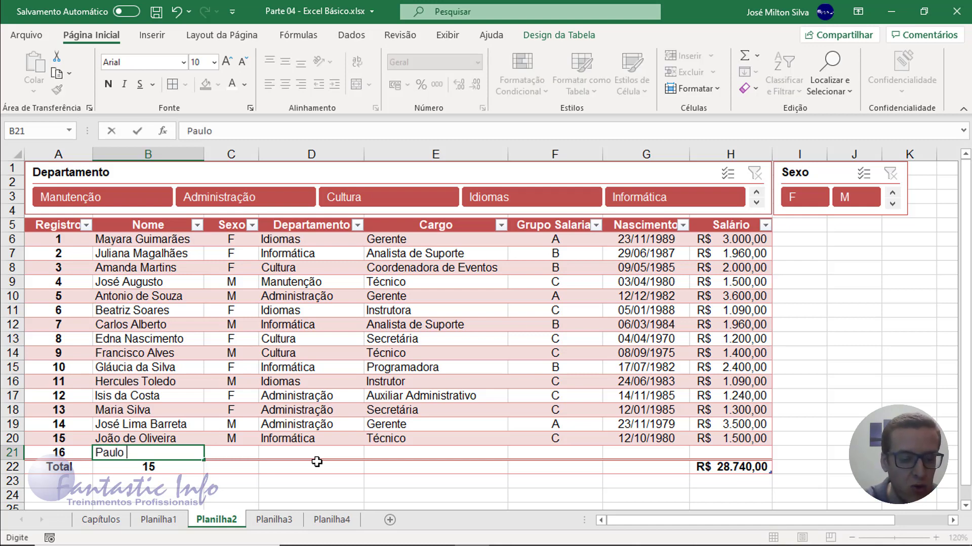
pyautogui.write('Dias')
pyautogui.press('Tab')
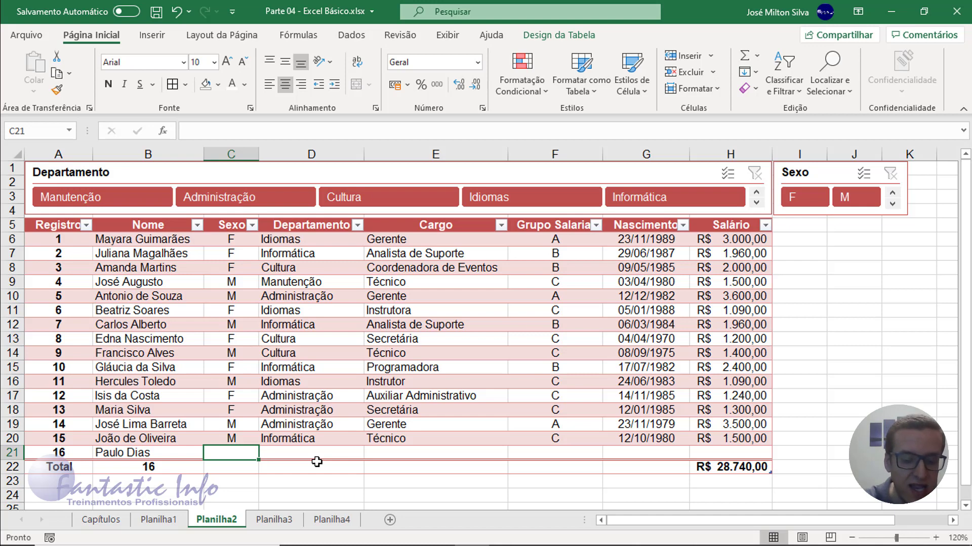
pyautogui.write('M')
pyautogui.press('Tab')
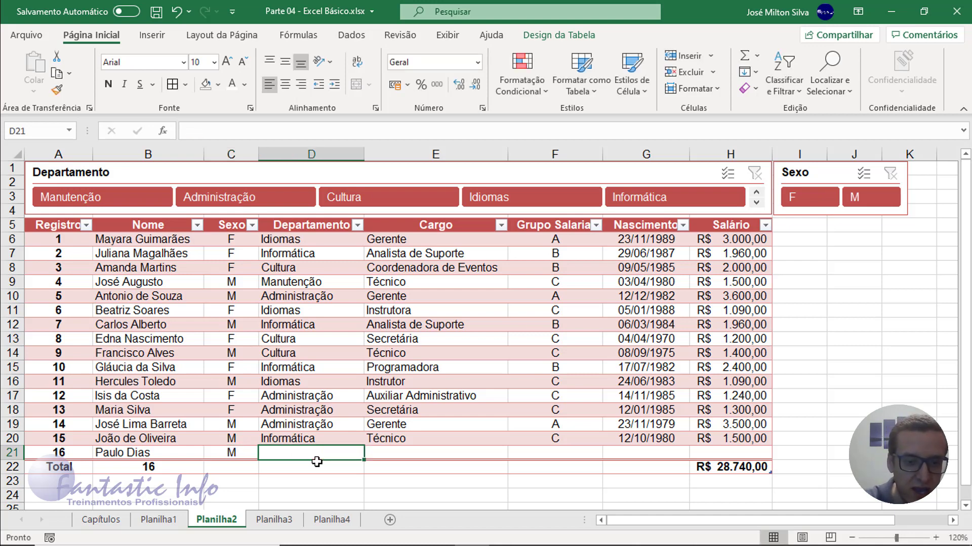
pyautogui.write('If')
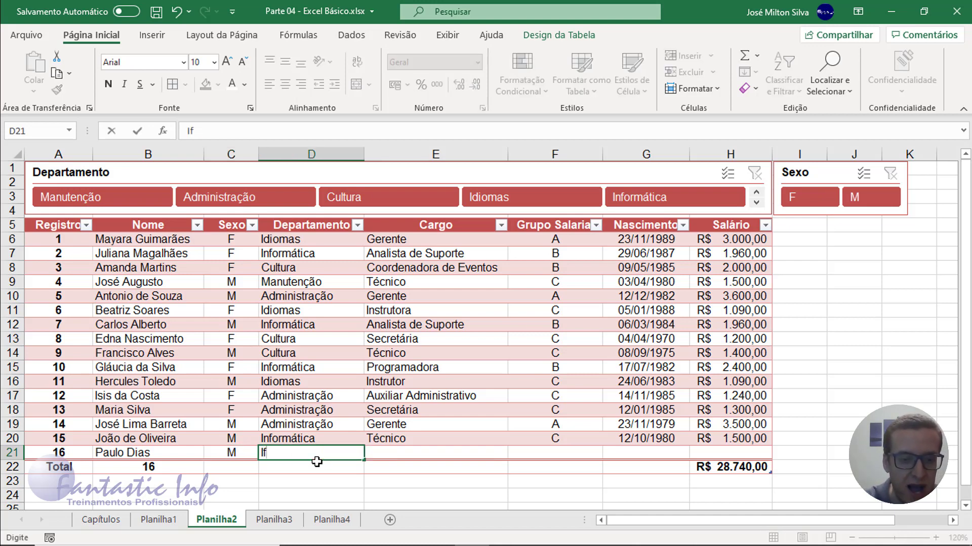
pyautogui.write('nfo')
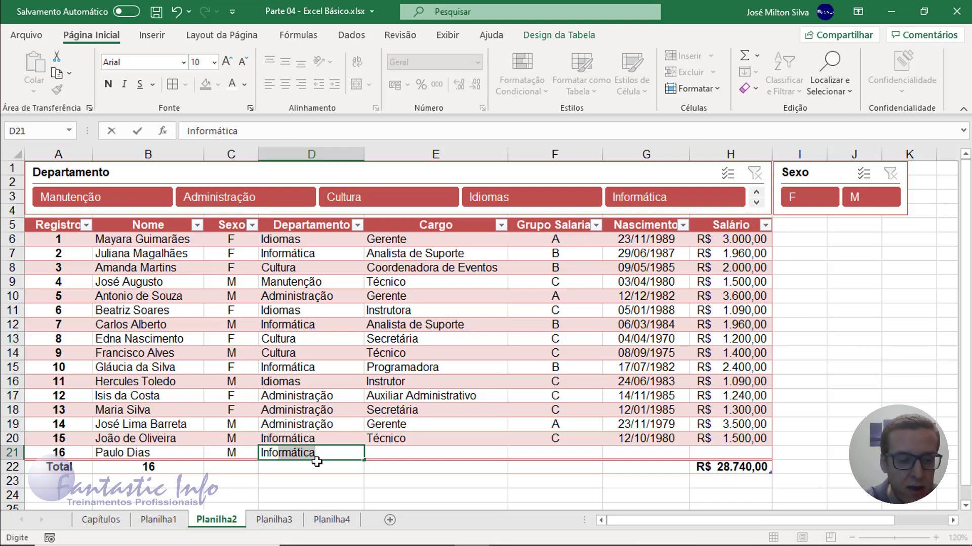
pyautogui.press('Tab')
# - Fill in job Técnico, group C (fixing lowercase c), birth date 15/11/1980 and salary 1.500
pyautogui.write('técnico')
pyautogui.press('Tab')
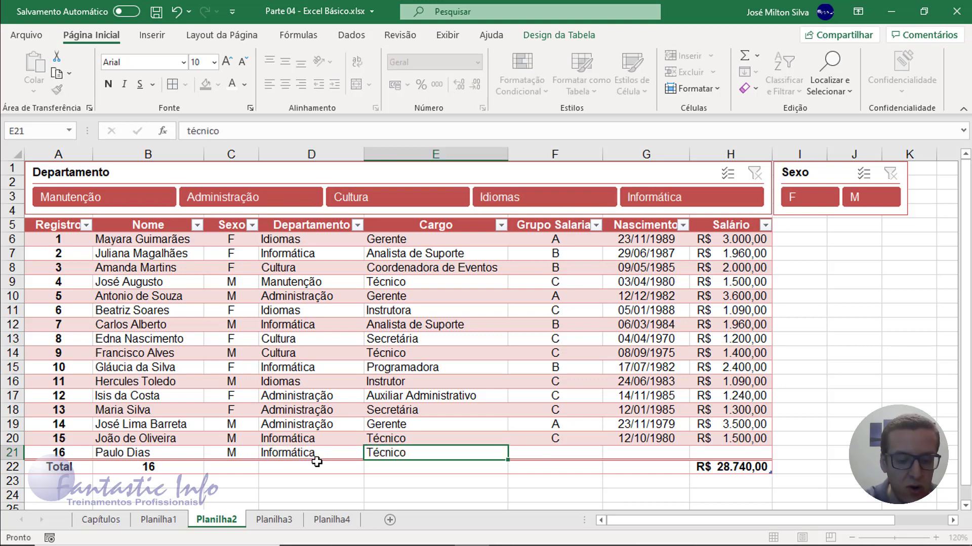
pyautogui.write('c')
pyautogui.press('Tab')
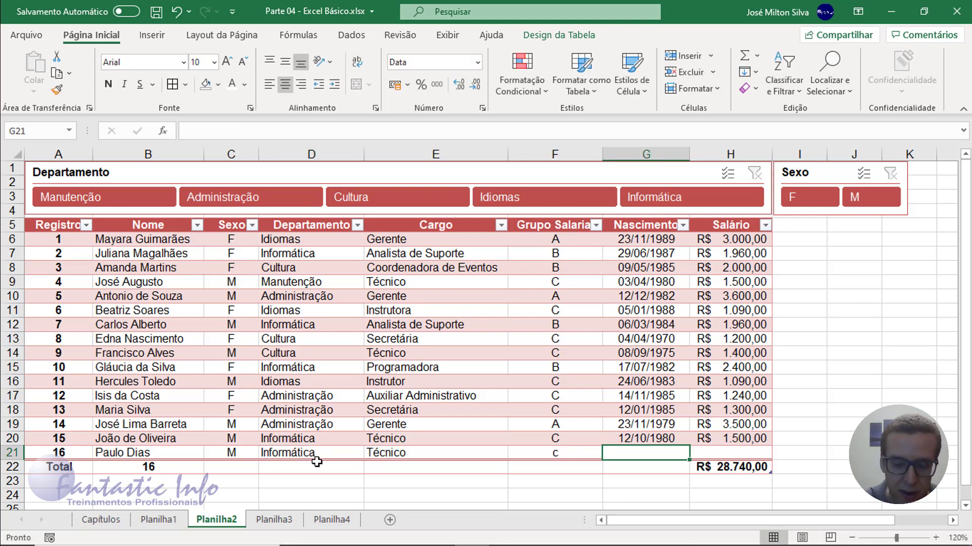
pyautogui.hotkey('shift', 'Tab')
pyautogui.write('C')
pyautogui.press('Tab')
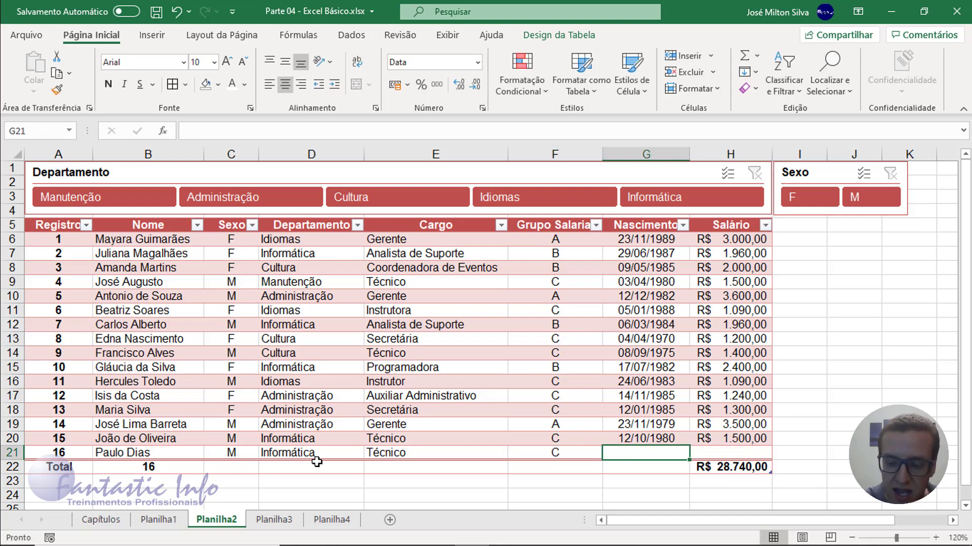
pyautogui.write('15/11/')
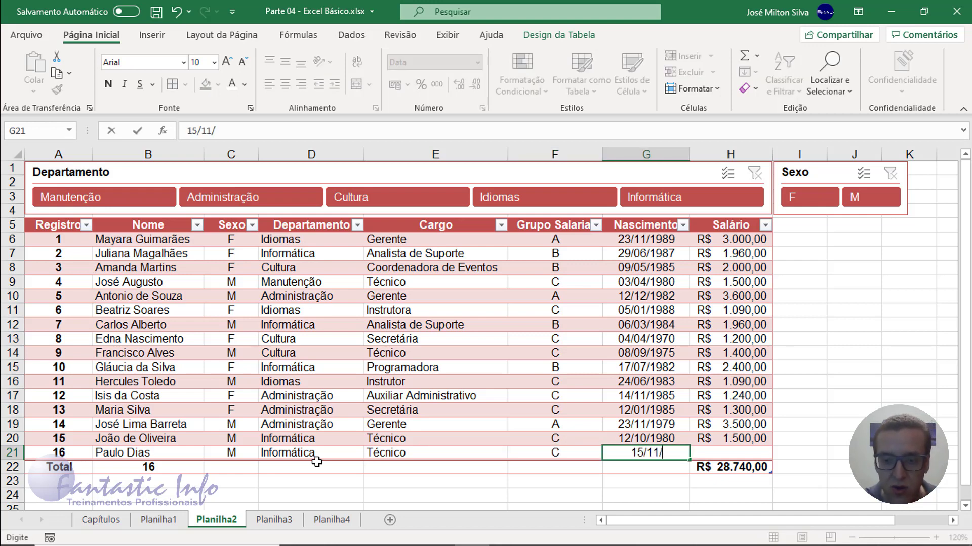
pyautogui.write('1980')
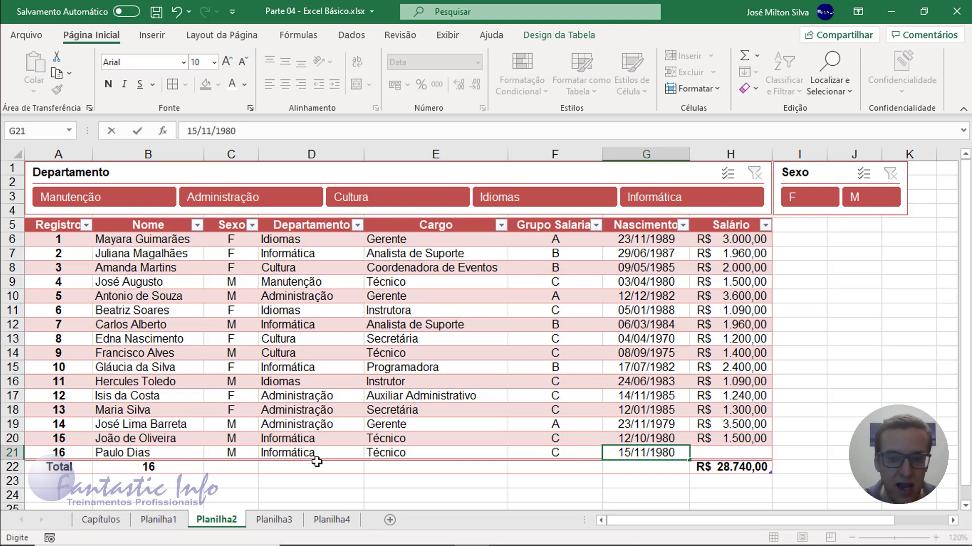
pyautogui.press('Tab')
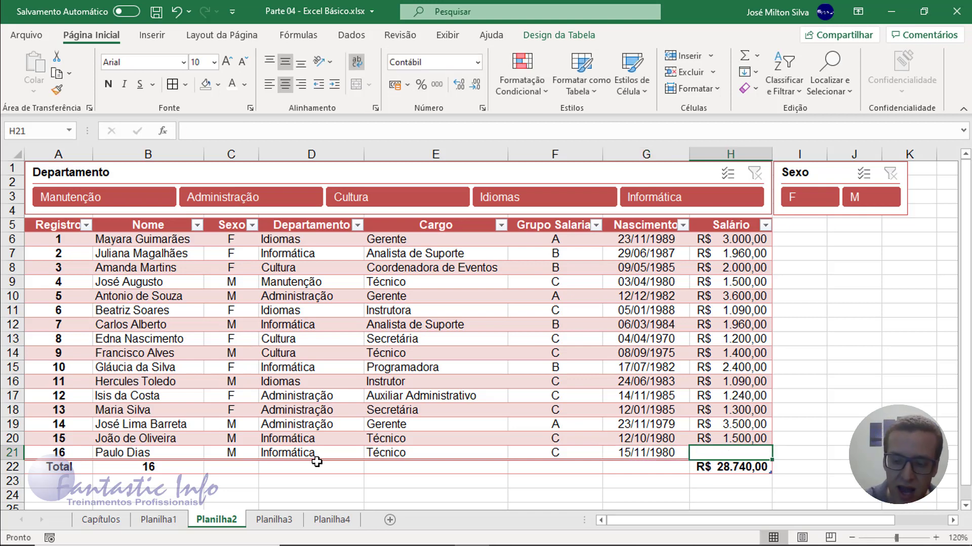
pyautogui.write('1.500')
pyautogui.press('Return')
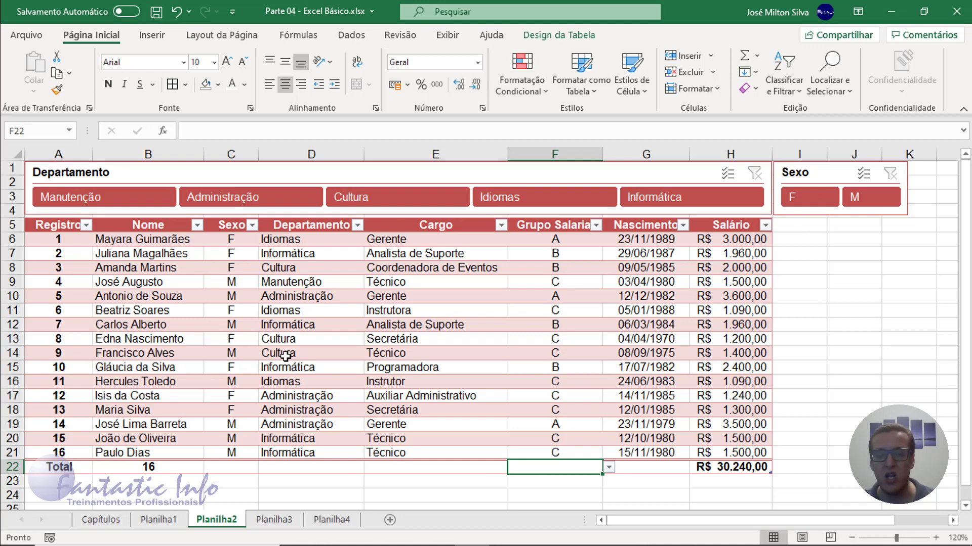
pyautogui.click(804, 226)
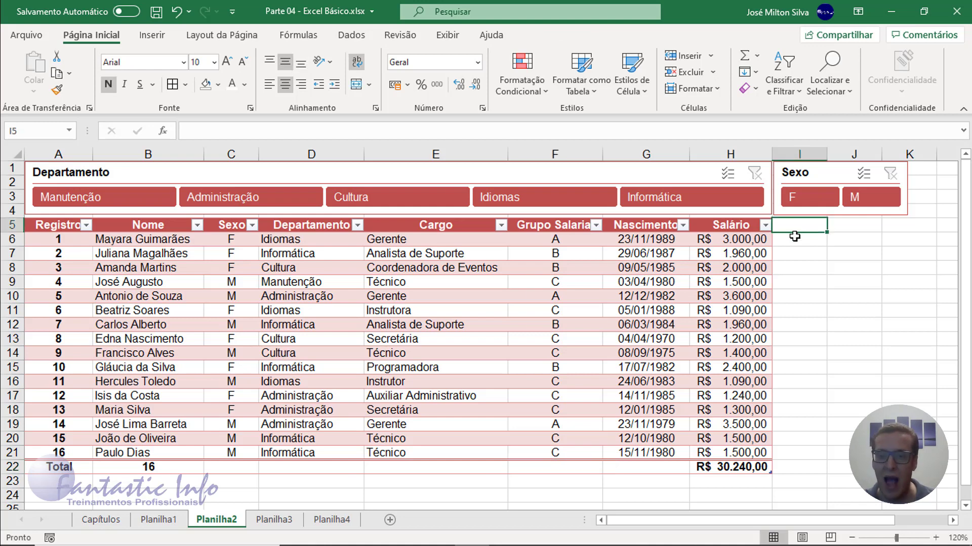
# - Add the header Bônus in I5 and widen column I to fit it
pyautogui.write('Bô')
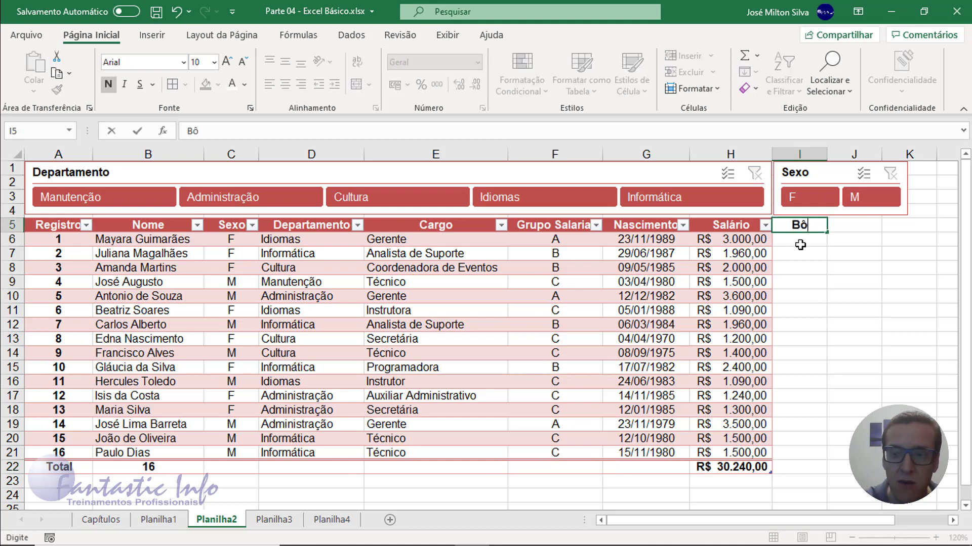
pyautogui.write('nus')
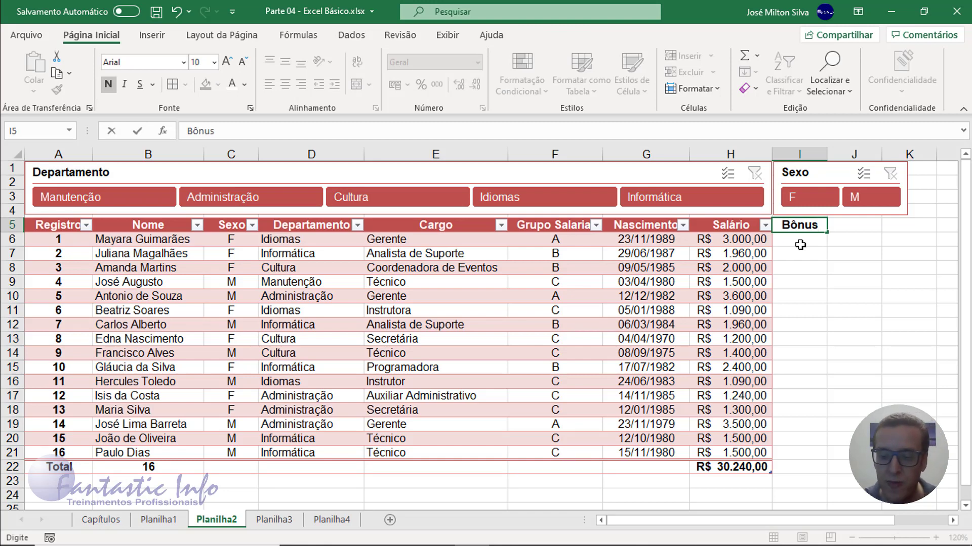
pyautogui.press('Return')
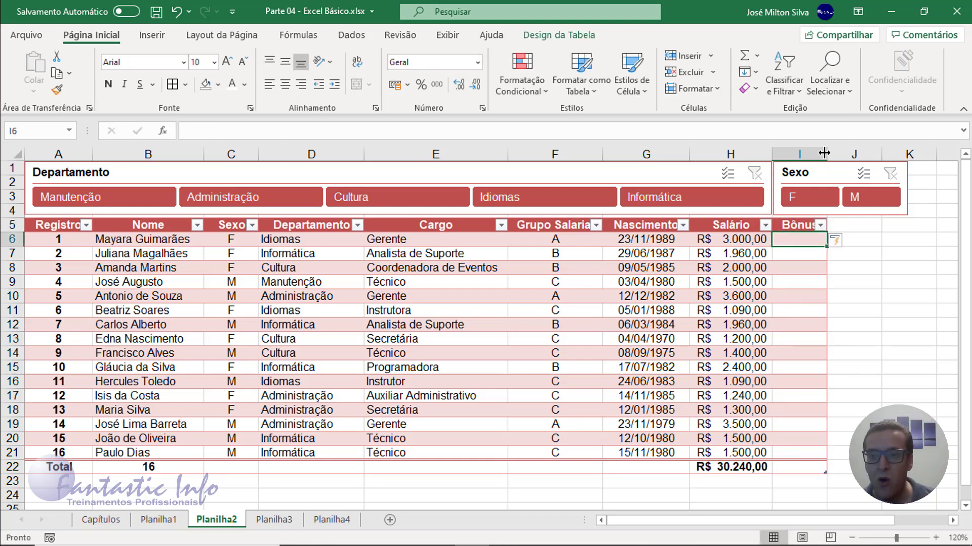
pyautogui.moveTo(824, 153); pyautogui.dragTo(838, 153)
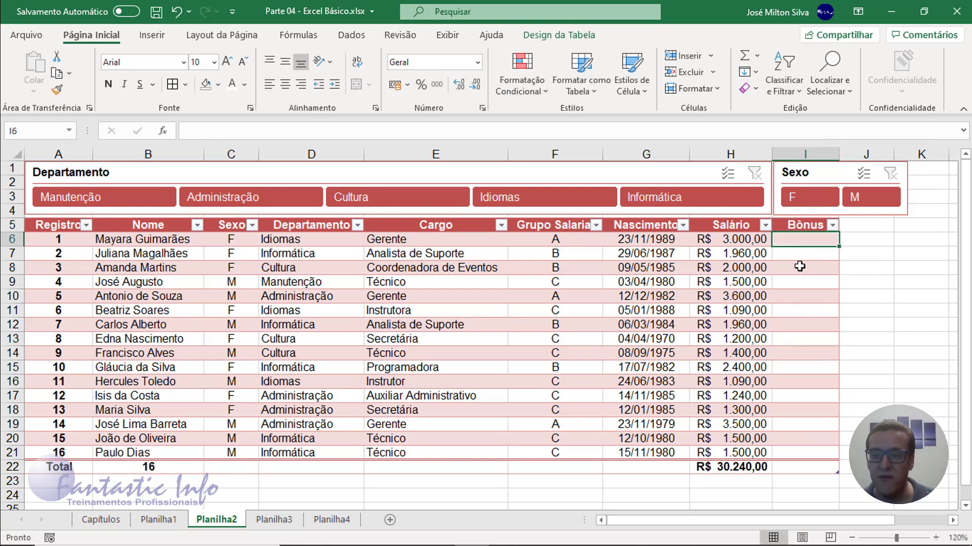
pyautogui.moveTo(838, 152); pyautogui.dragTo(836, 152)
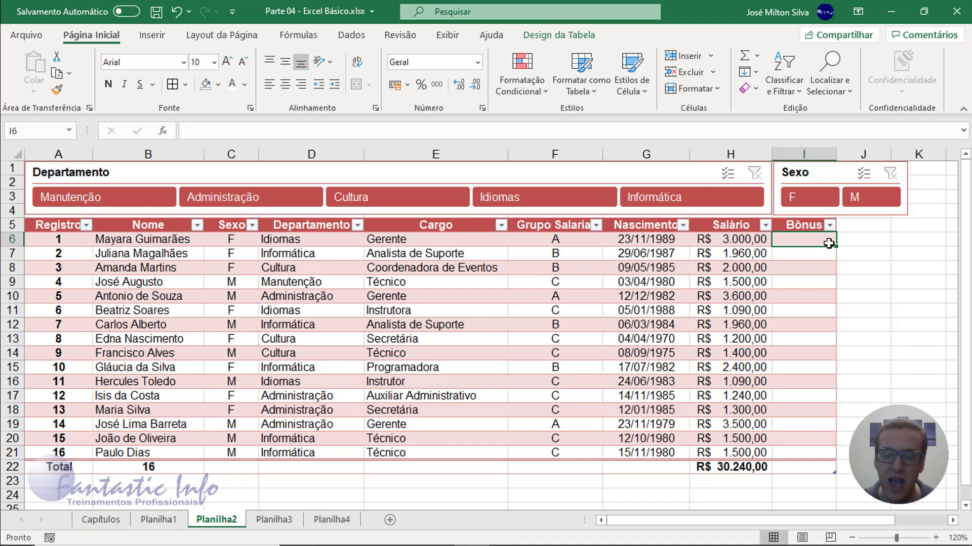
pyautogui.write('=')
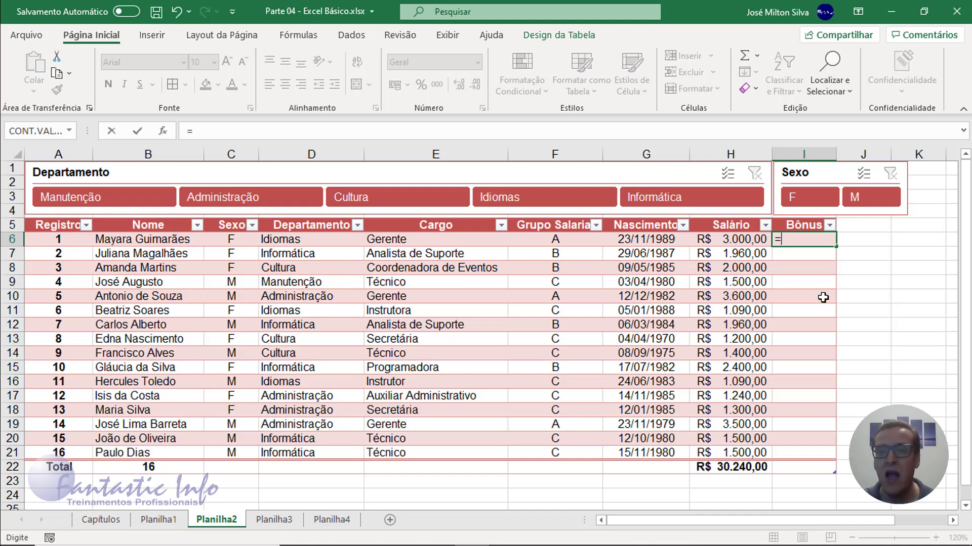
pyautogui.click(743, 241)
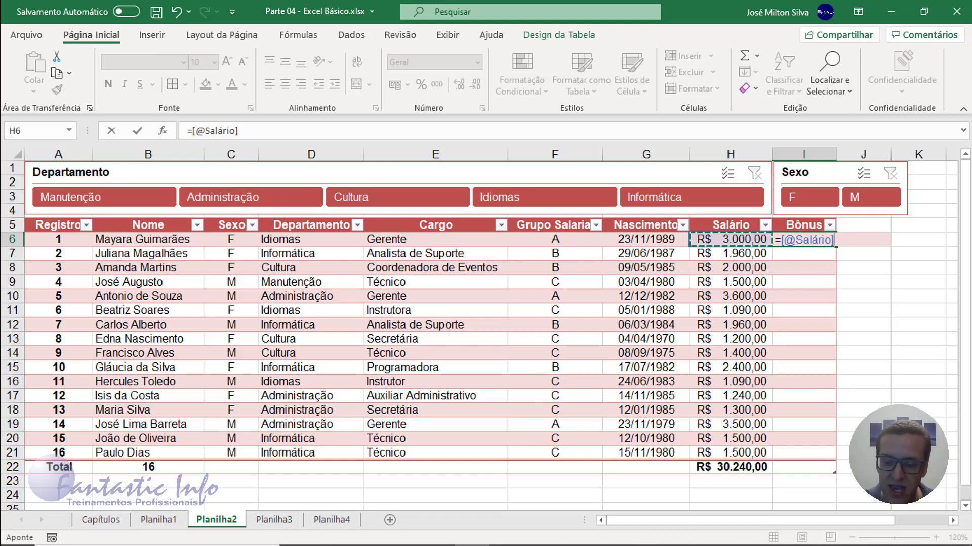
pyautogui.write('*5')
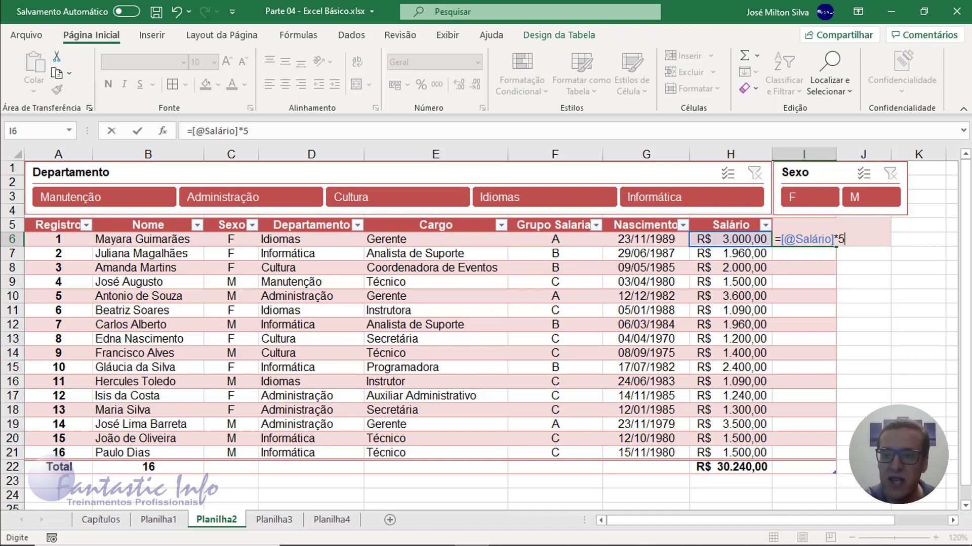
pyautogui.write('%')
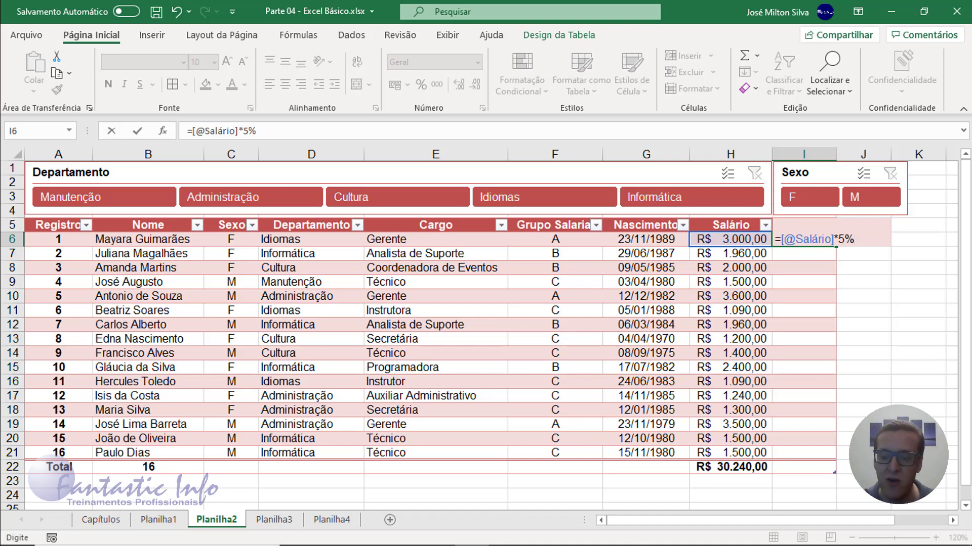
pyautogui.press('Return')
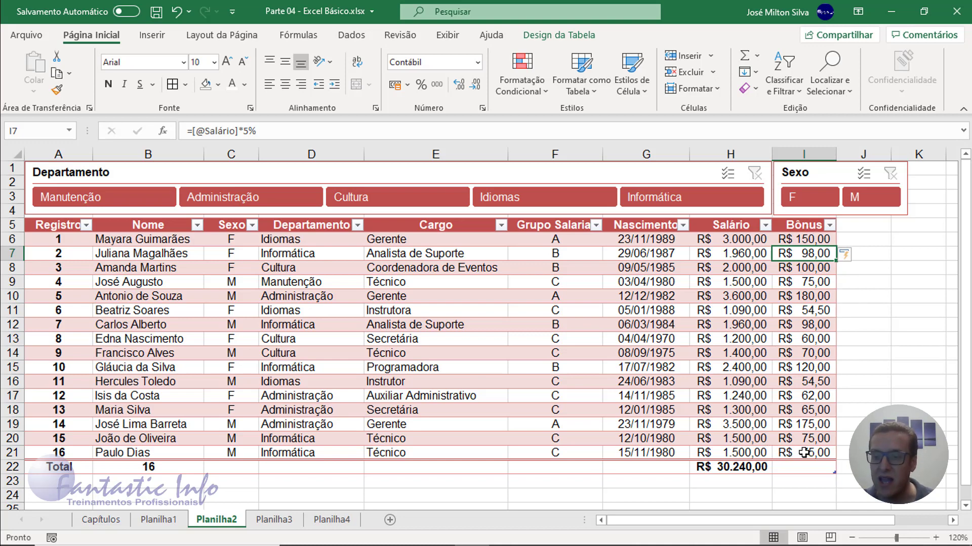
pyautogui.click(806, 240)
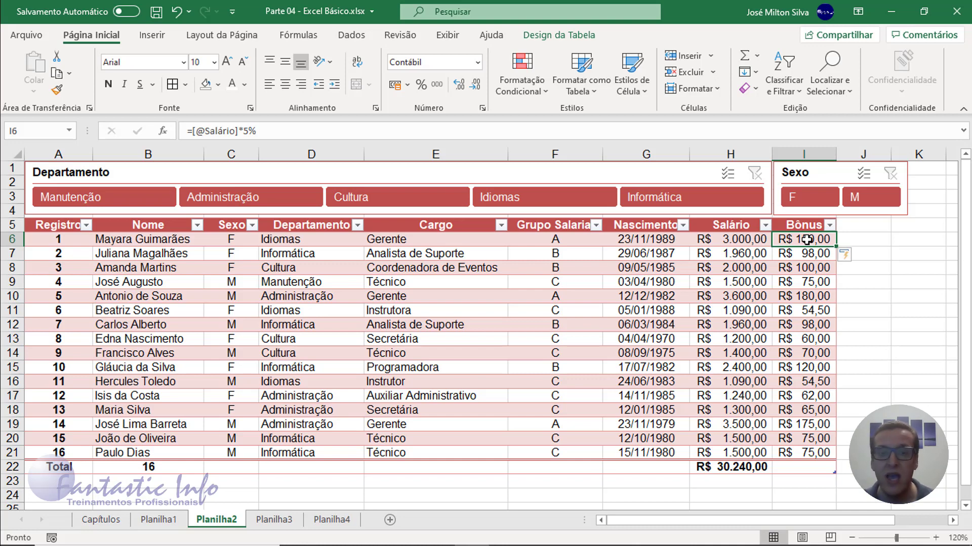
# - Change the bonus formula's rate from 5% to 7%
pyautogui.doubleClick(807, 239)
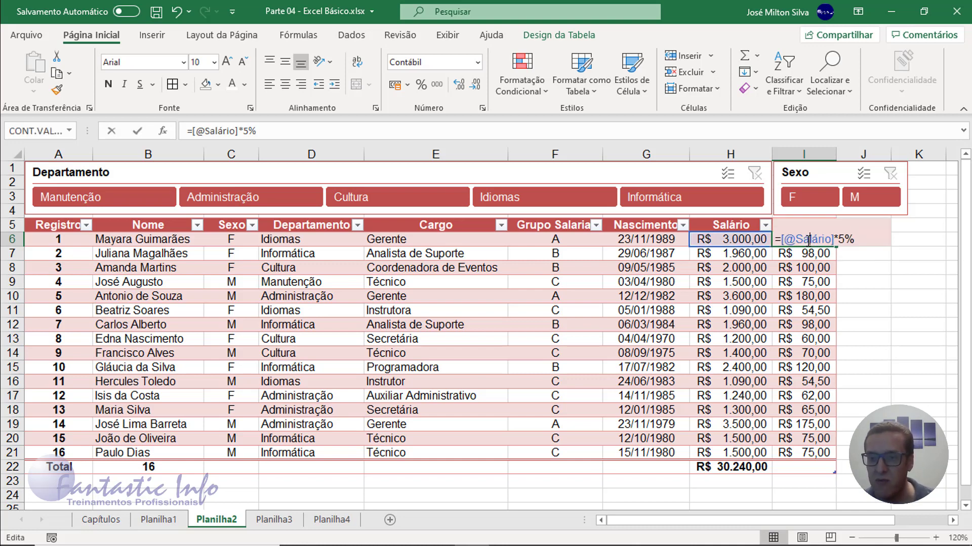
pyautogui.click(844, 238)
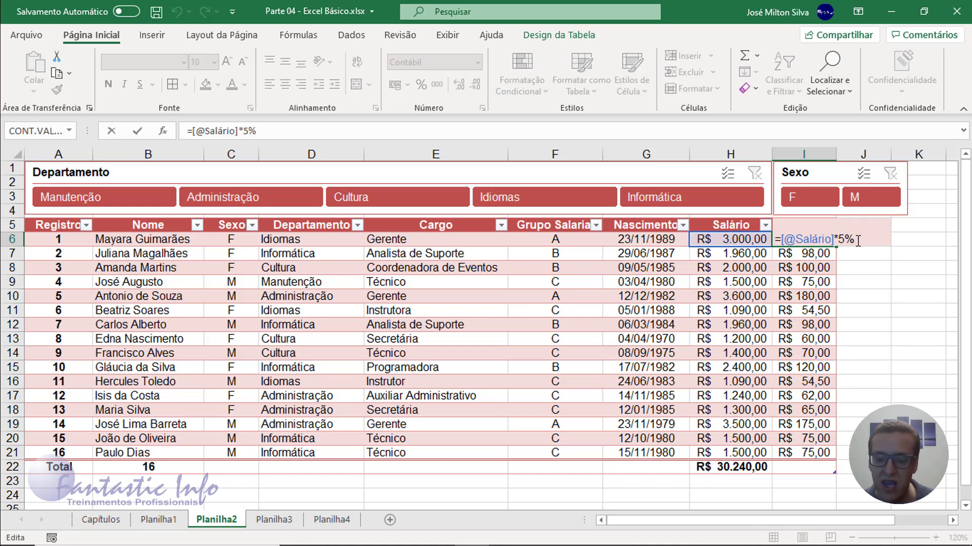
pyautogui.press('BackSpace')
pyautogui.write('7')
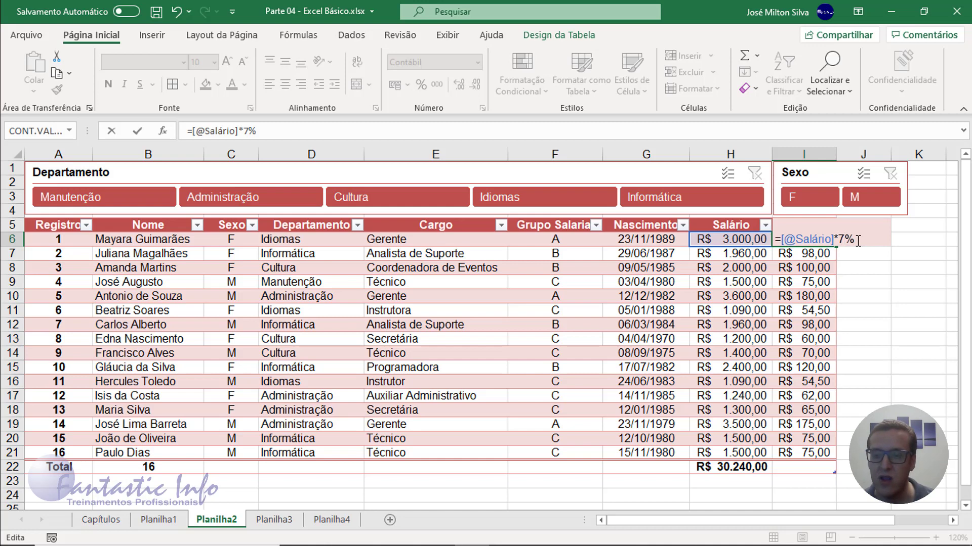
pyautogui.press('Return')
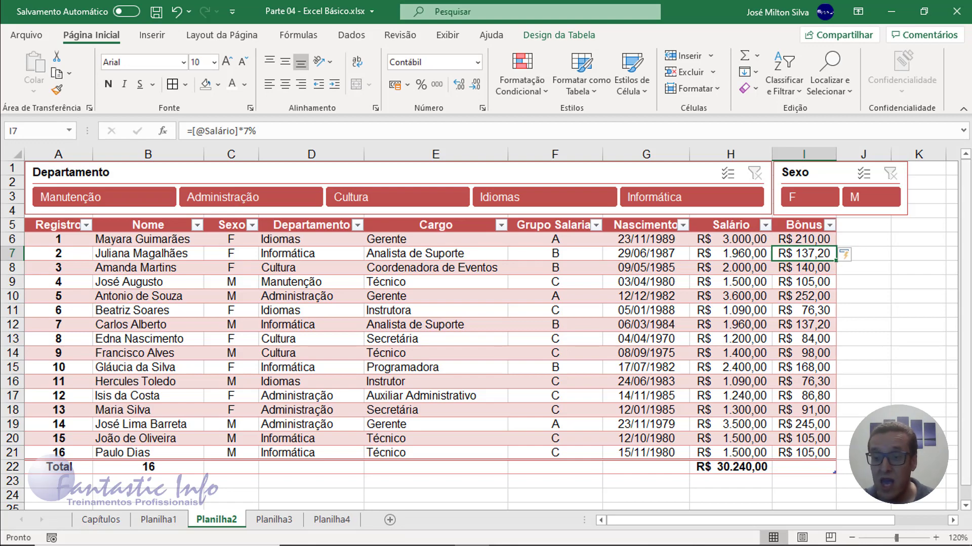
pyautogui.click(953, 525)
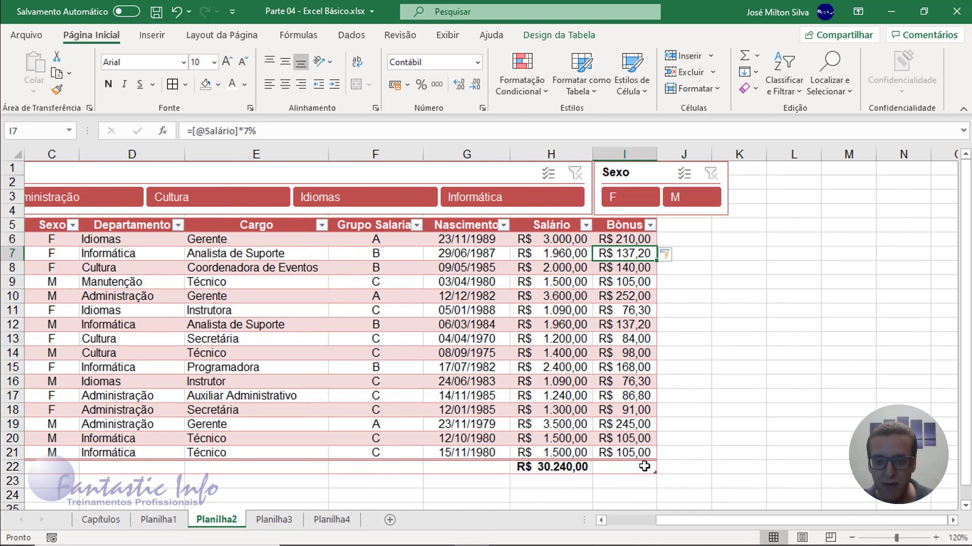
# - Set the Bônus total to Soma, showing R$ 2.116,80, and widen column I
pyautogui.click(638, 467)
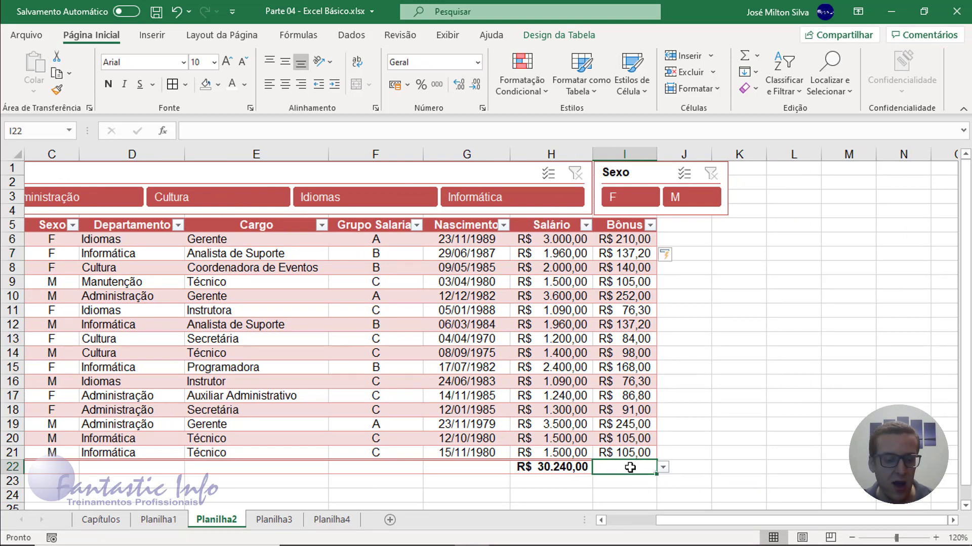
pyautogui.click(662, 468)
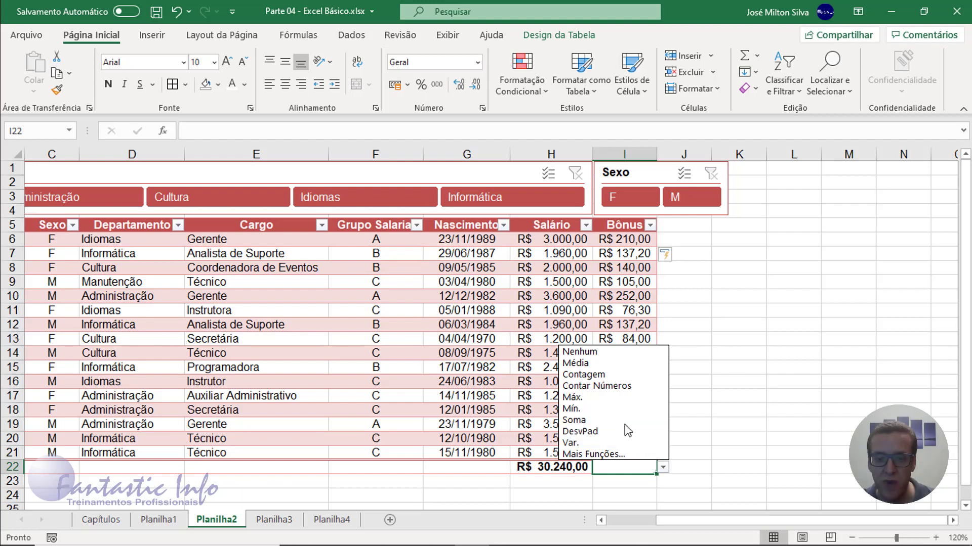
pyautogui.click(622, 421)
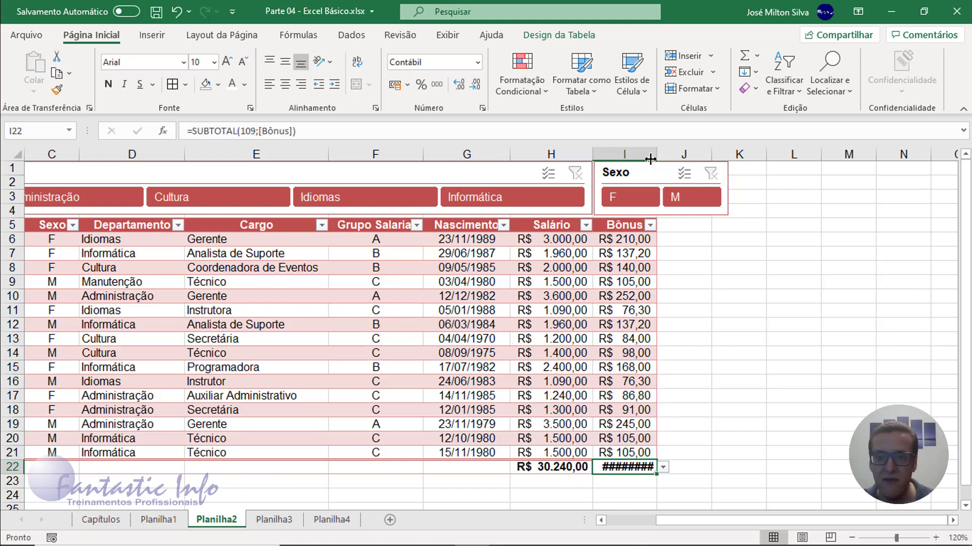
pyautogui.moveTo(657, 153); pyautogui.dragTo(674, 153)
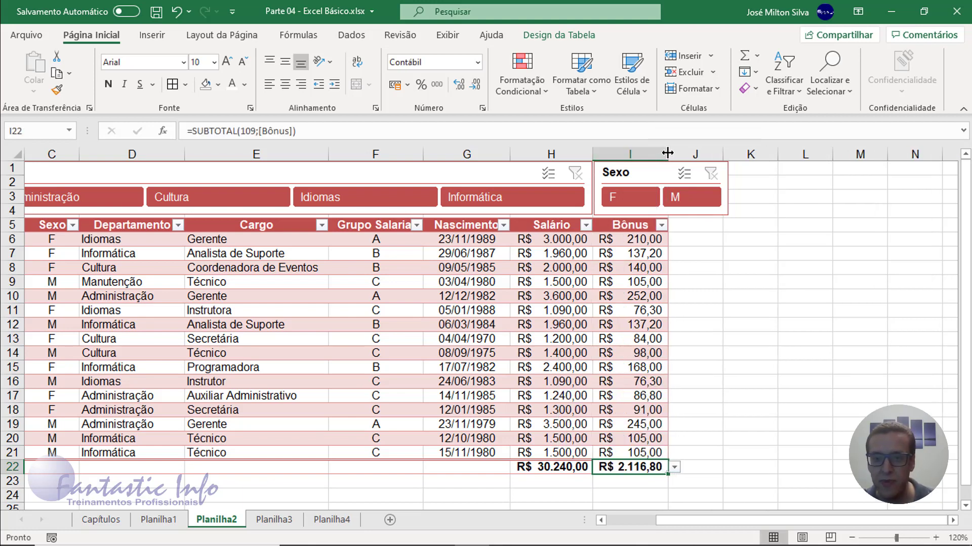
pyautogui.click(600, 521)
pyautogui.click(601, 521)
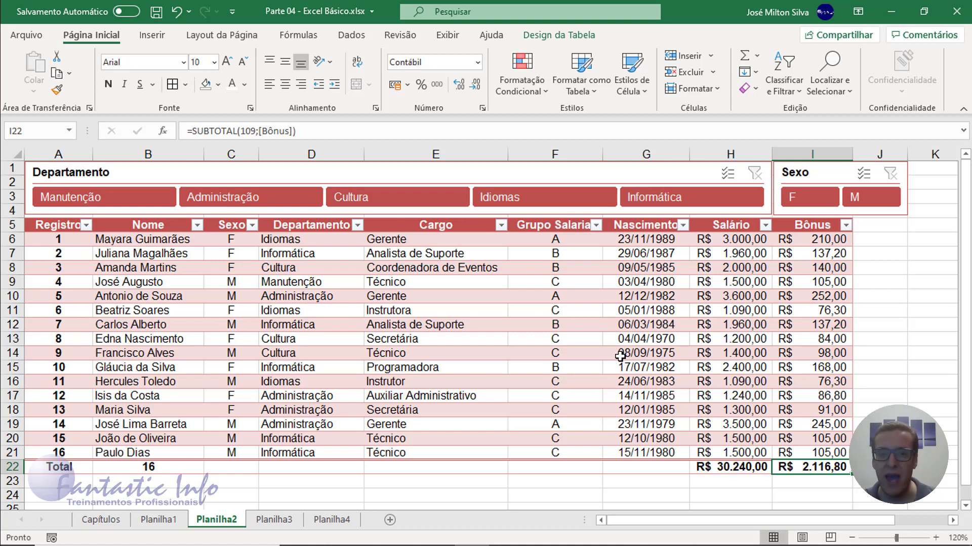
pyautogui.click(357, 494)
pyautogui.scroll(-1, 369, 473)
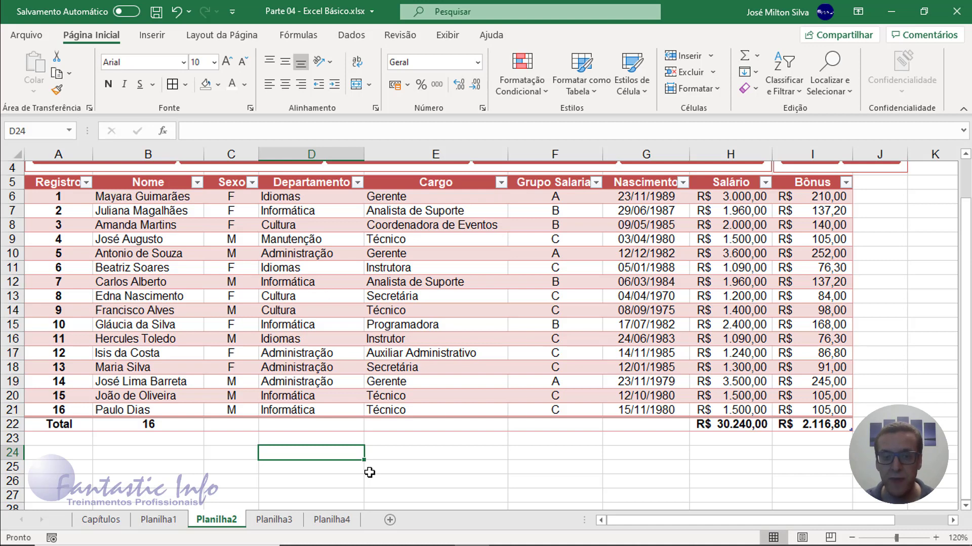
pyautogui.write('=')
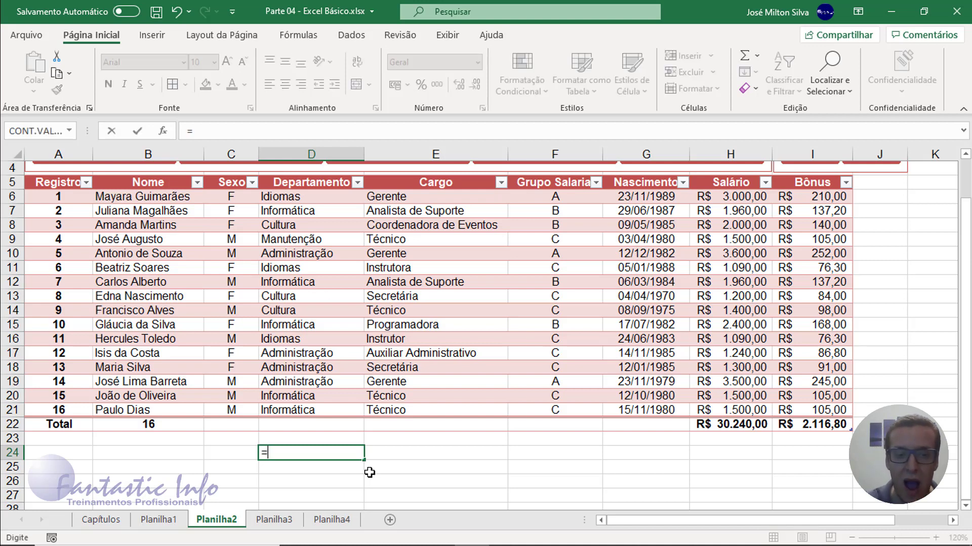
pyautogui.write('som')
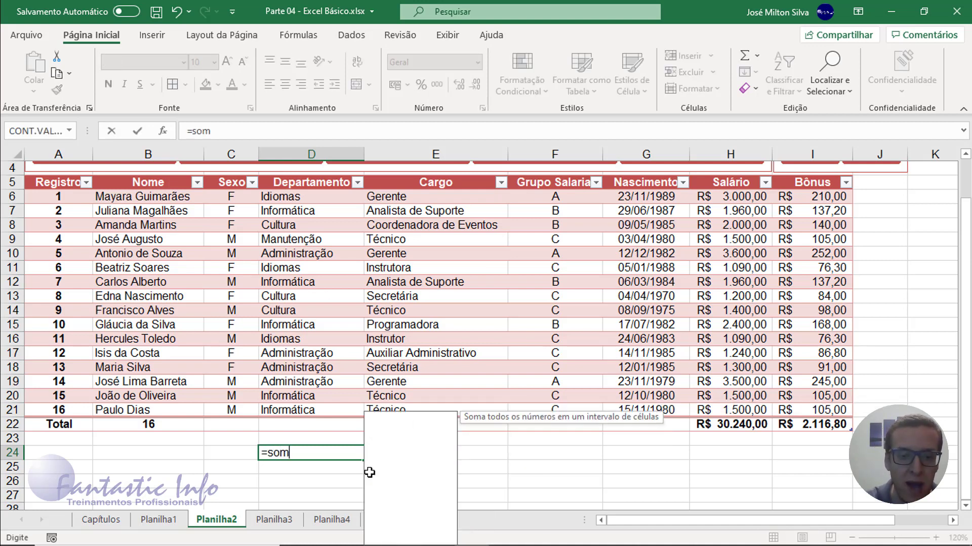
pyautogui.write('a')
pyautogui.press('Tab')
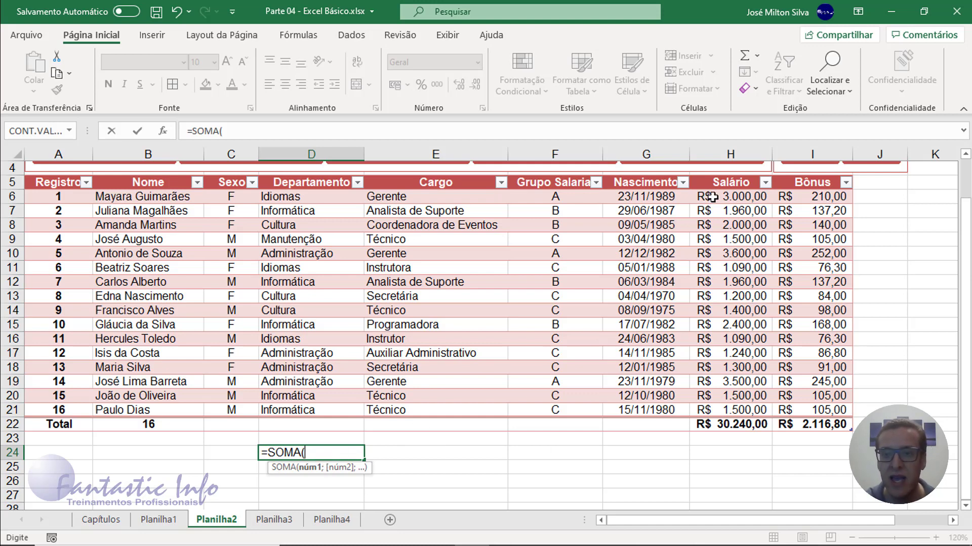
pyautogui.moveTo(714, 197)
pyautogui.mouseDown()
pyautogui.moveTo(740, 405)
pyautogui.moveTo(746, 290)
pyautogui.mouseUp()
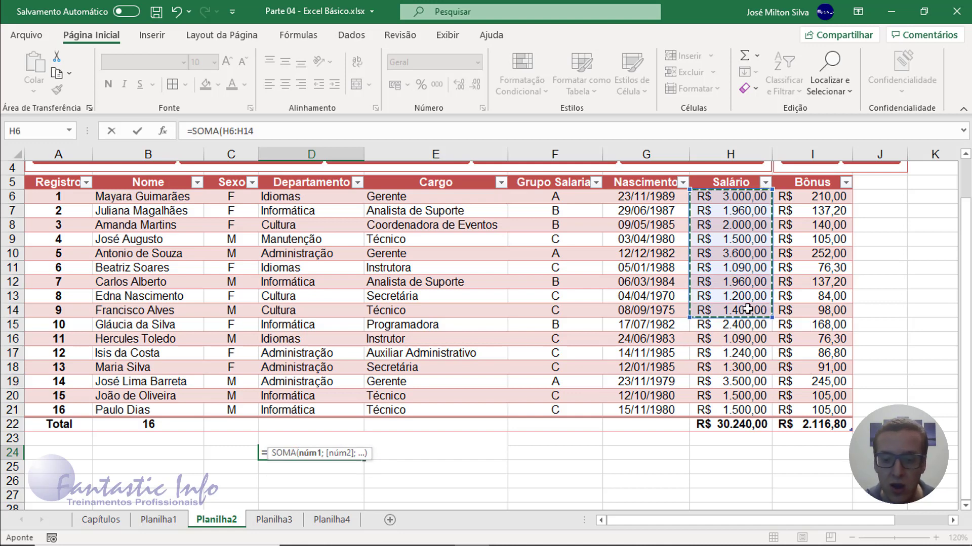
pyautogui.press('BackSpace')
pyautogui.press('BackSpace')
pyautogui.press('BackSpace')
pyautogui.press('BackSpace')
pyautogui.press('BackSpace')
pyautogui.press('BackSpace')
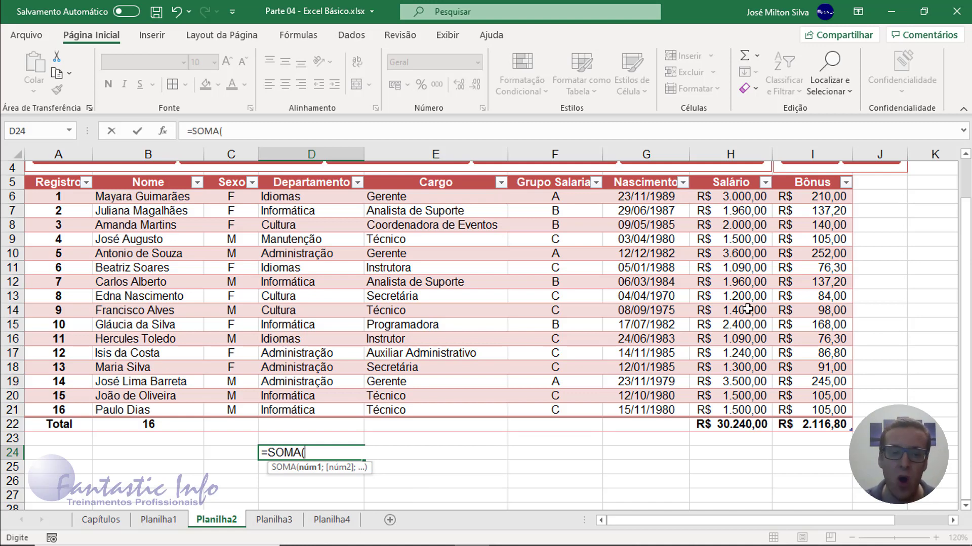
pyautogui.press('Escape')
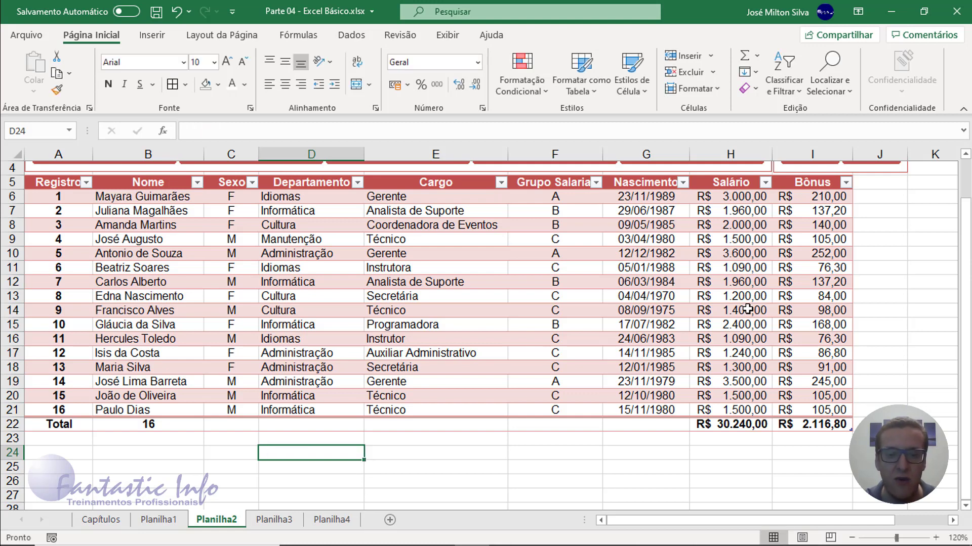
pyautogui.moveTo(463, 296); pyautogui.dragTo(463, 288)
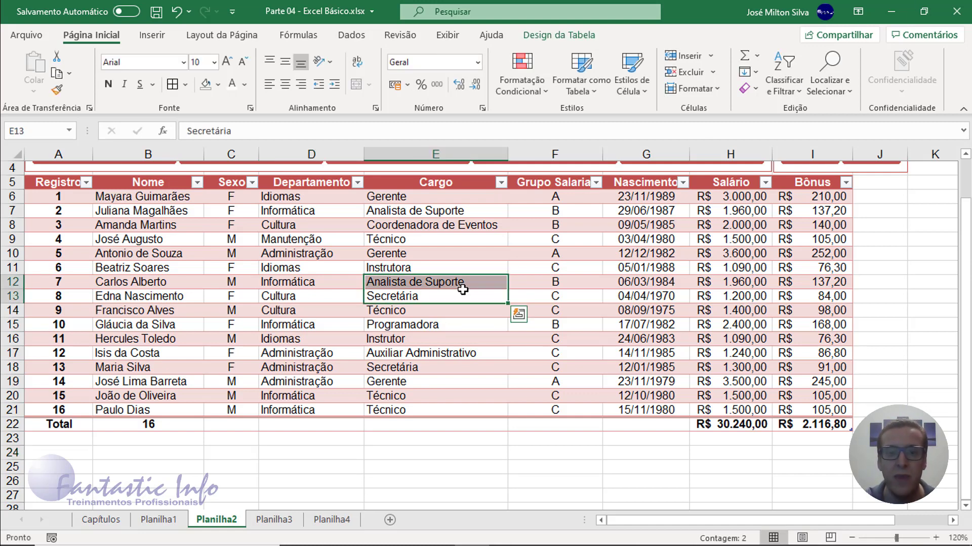
pyautogui.click(463, 296)
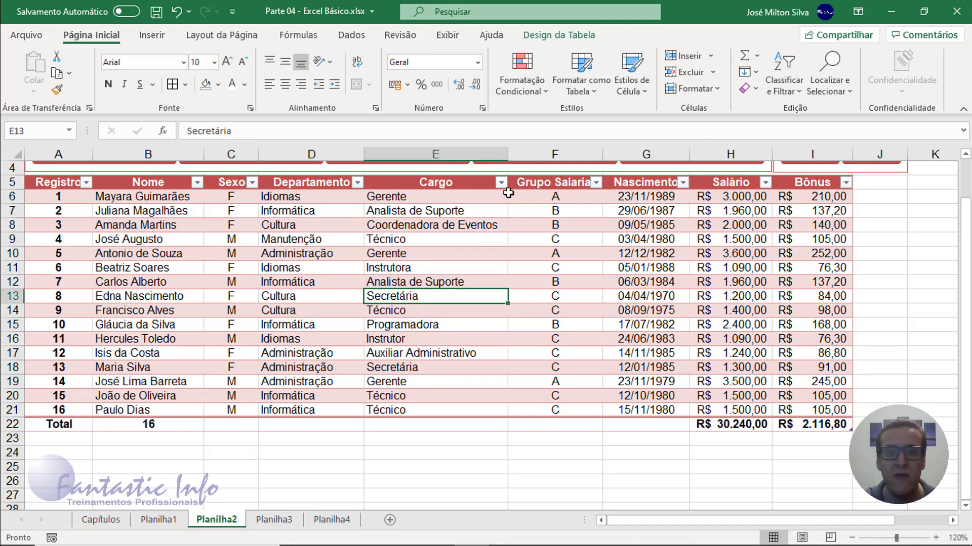
pyautogui.click(559, 35)
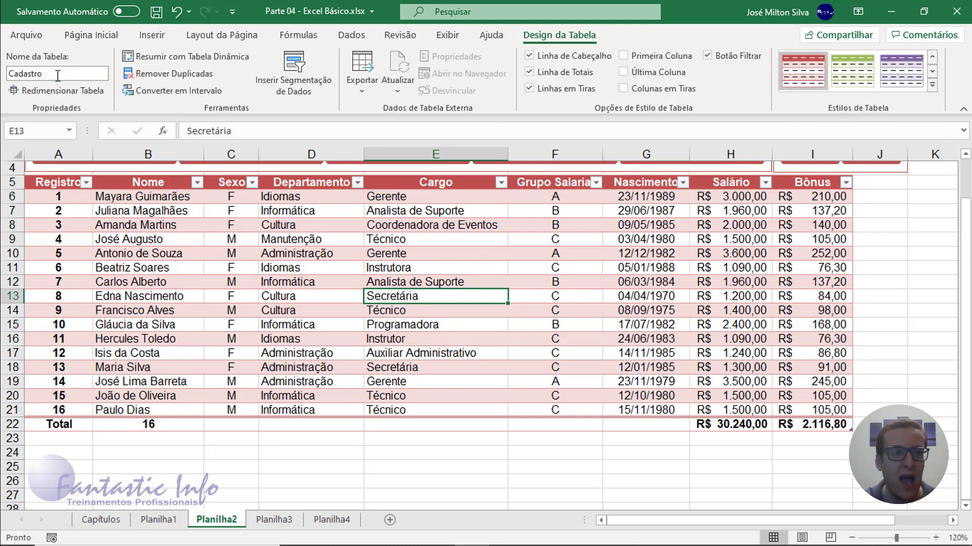
pyautogui.click(30, 74)
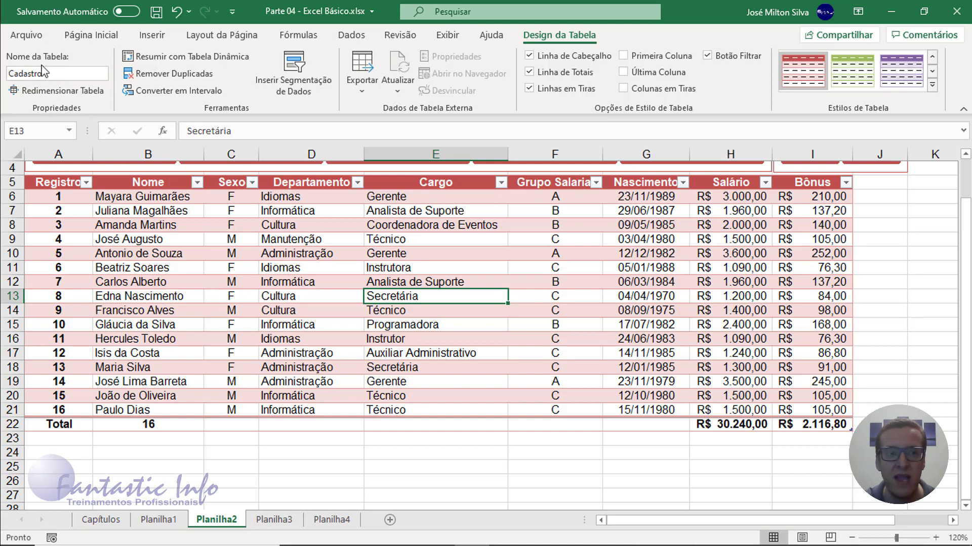
# - Enter =SOMA(Cadastro[Salário]) in D25 via autocomplete, returning R$ 30.240,00
pyautogui.click(291, 464)
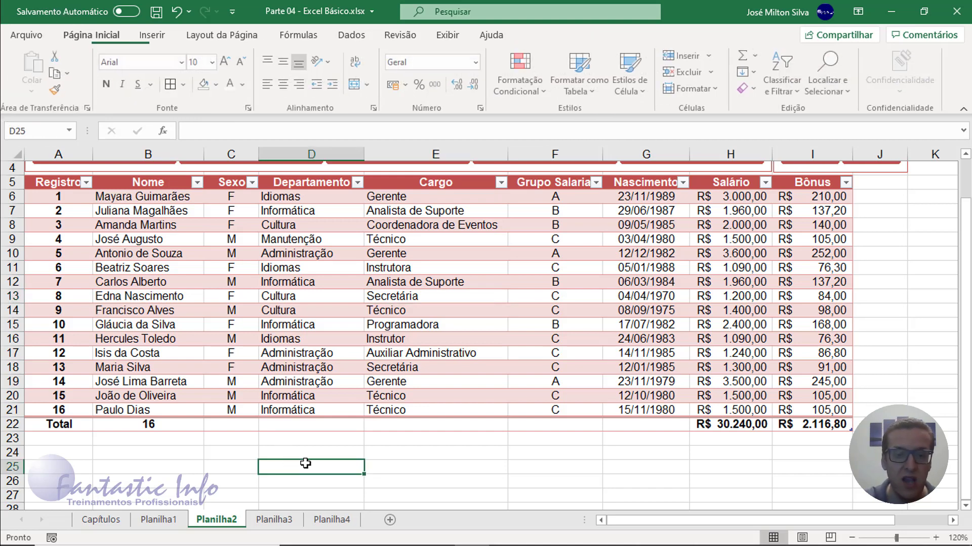
pyautogui.click(303, 456)
pyautogui.click(304, 471)
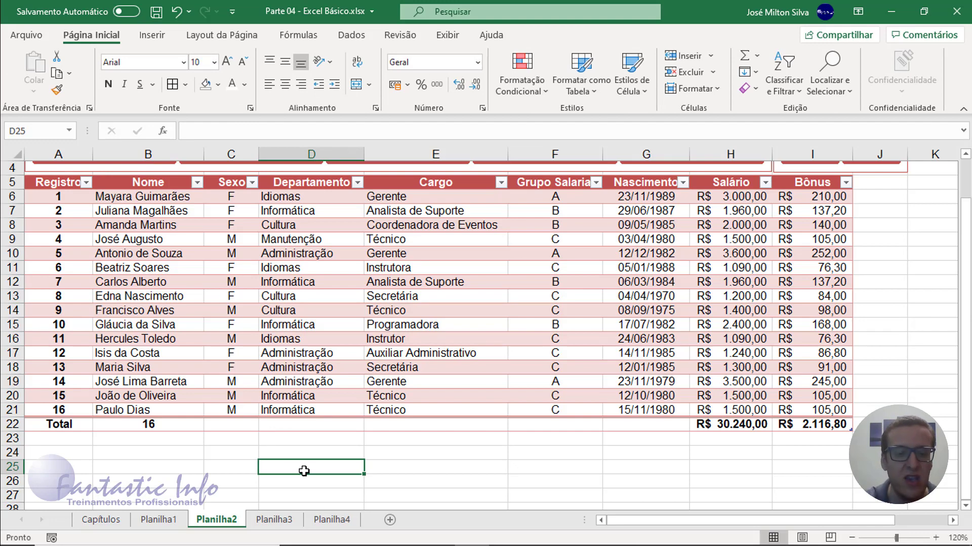
pyautogui.write('=soma')
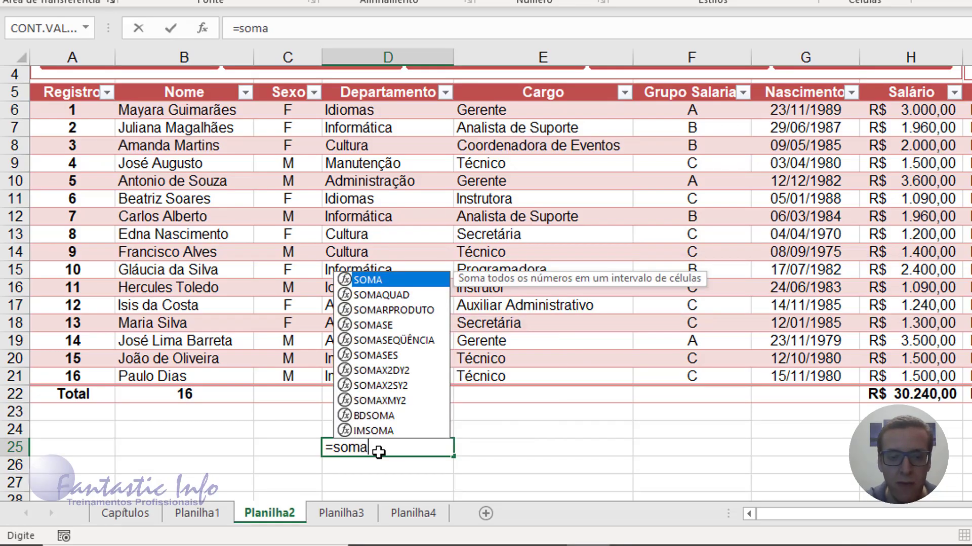
pyautogui.press('Tab')
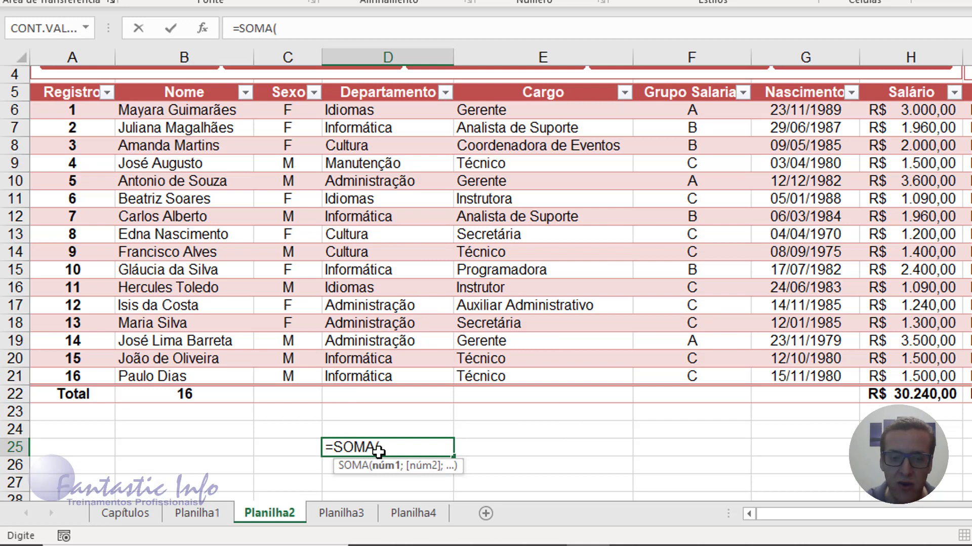
pyautogui.write('ca')
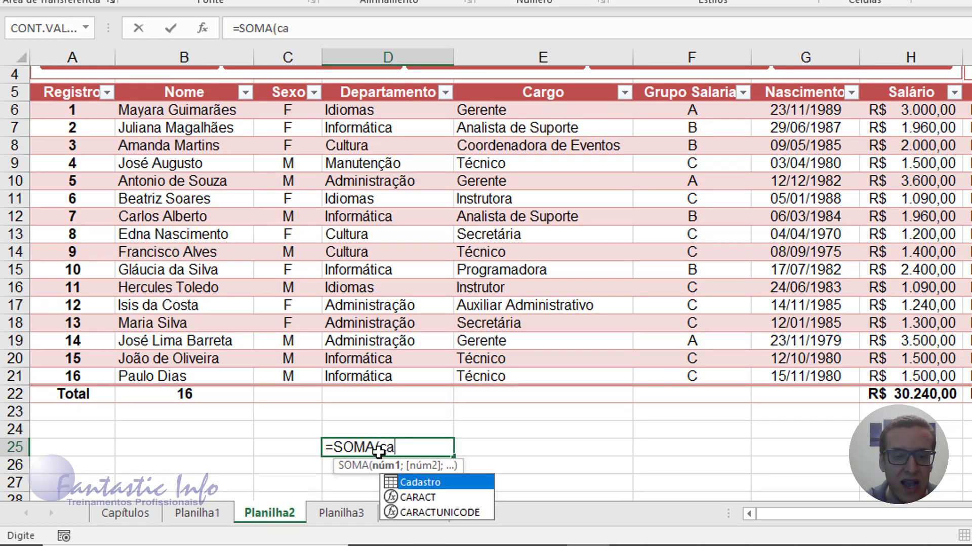
pyautogui.write('da')
pyautogui.press('Tab')
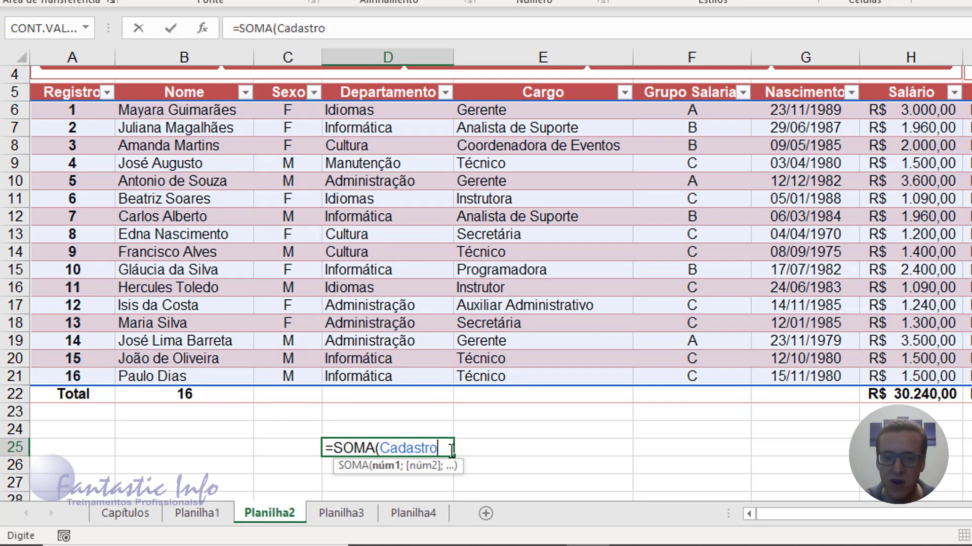
pyautogui.write('[')
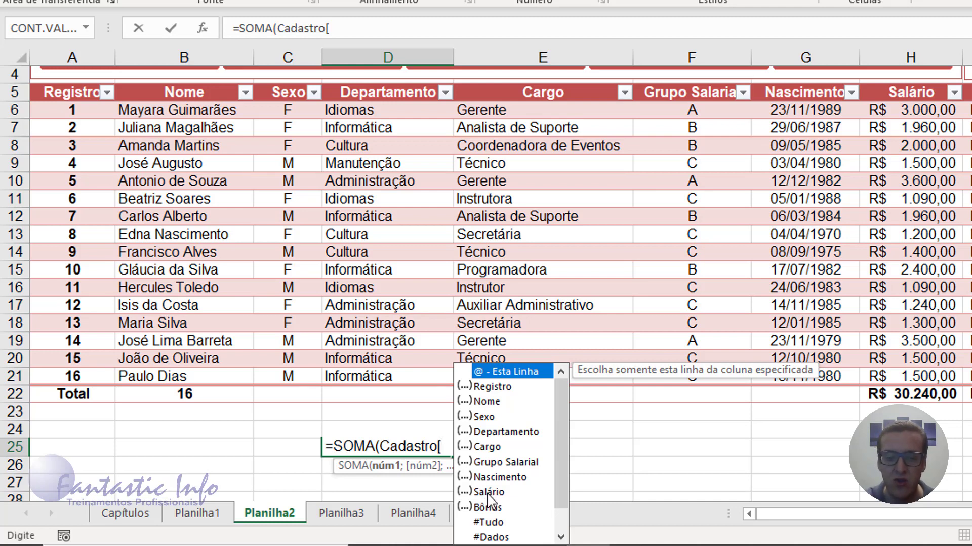
pyautogui.doubleClick(489, 493)
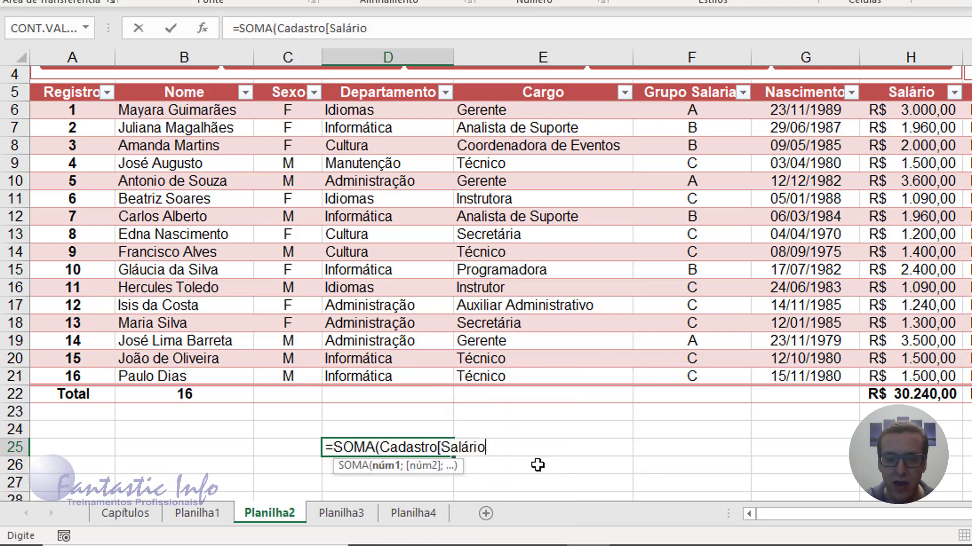
pyautogui.write(']')
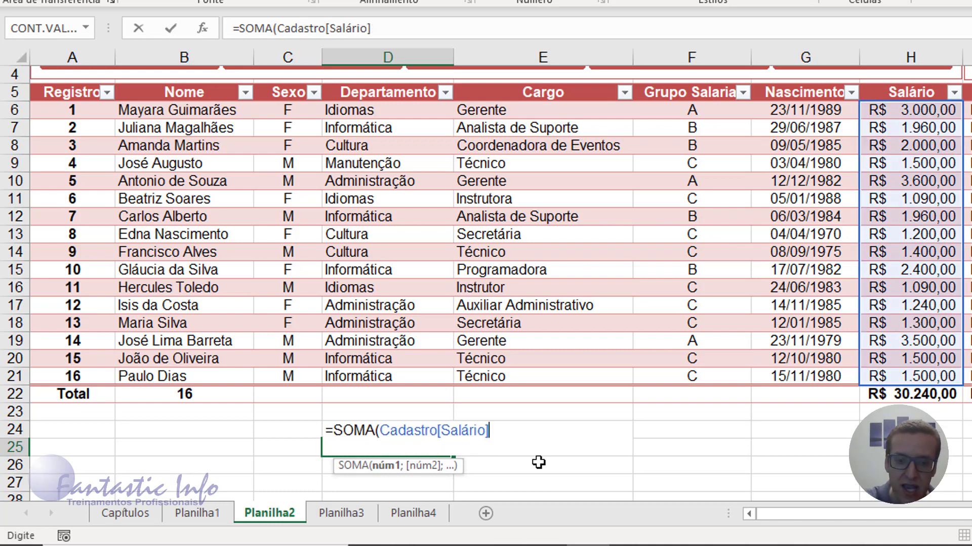
pyautogui.write(')')
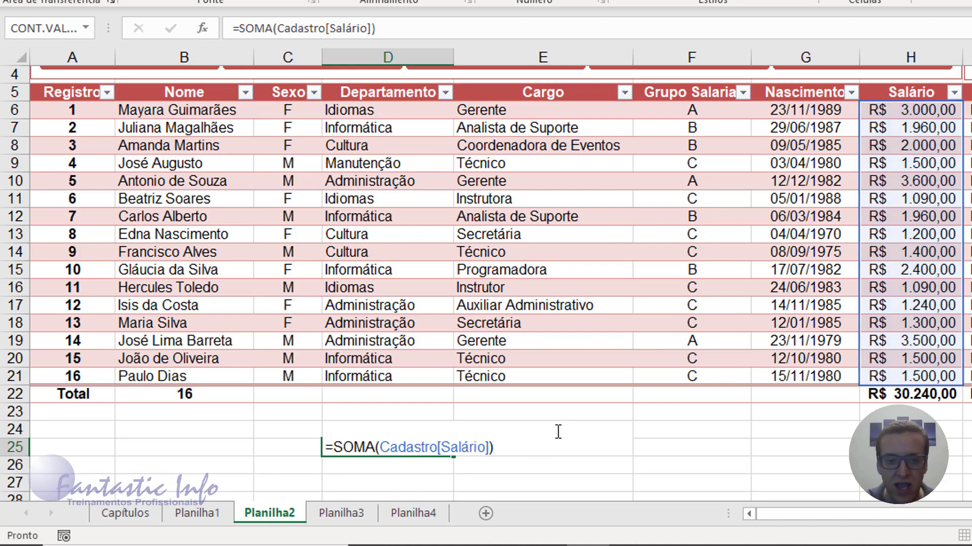
pyautogui.press('Return')
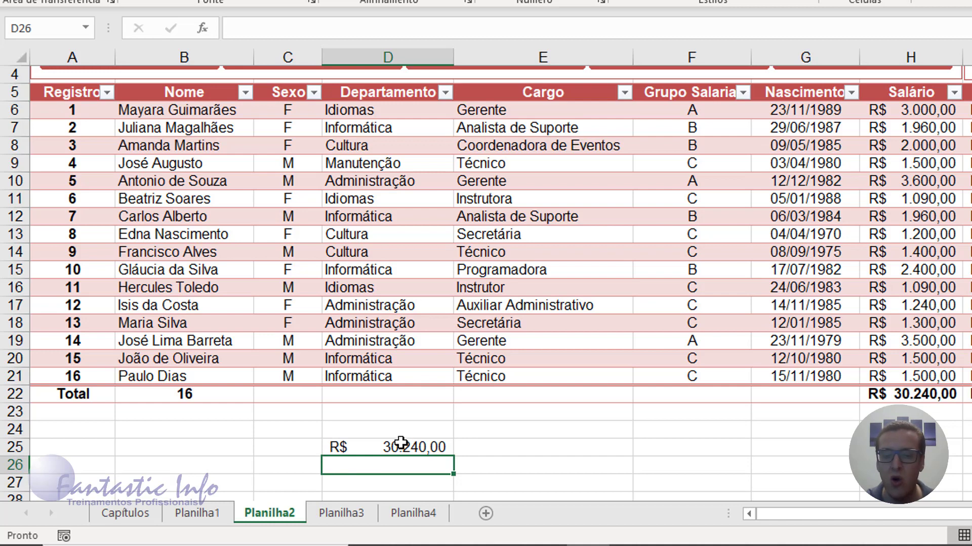
pyautogui.click(540, 449)
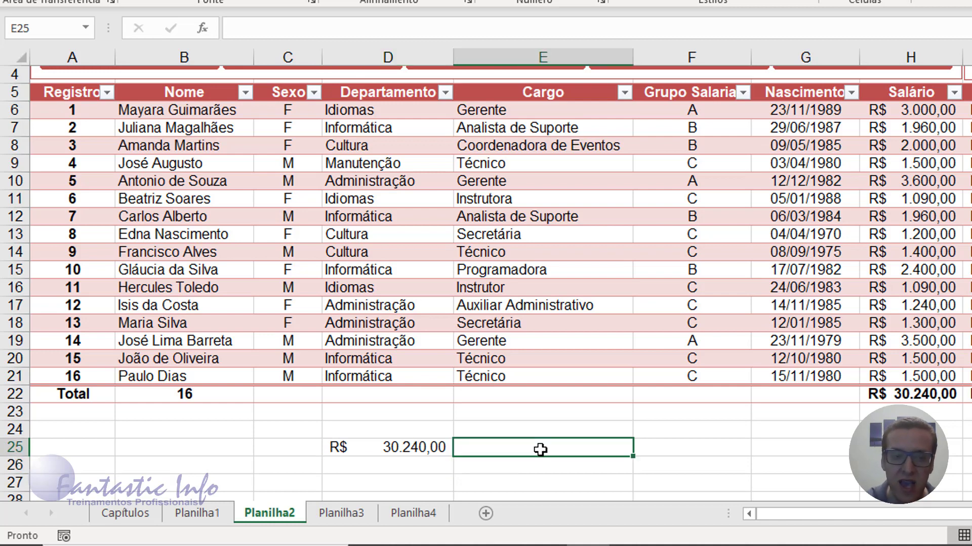
# - Enter =CONT.VALORES(Cadastro[Nome]) in E25 via autocomplete, returning 16
pyautogui.write('=')
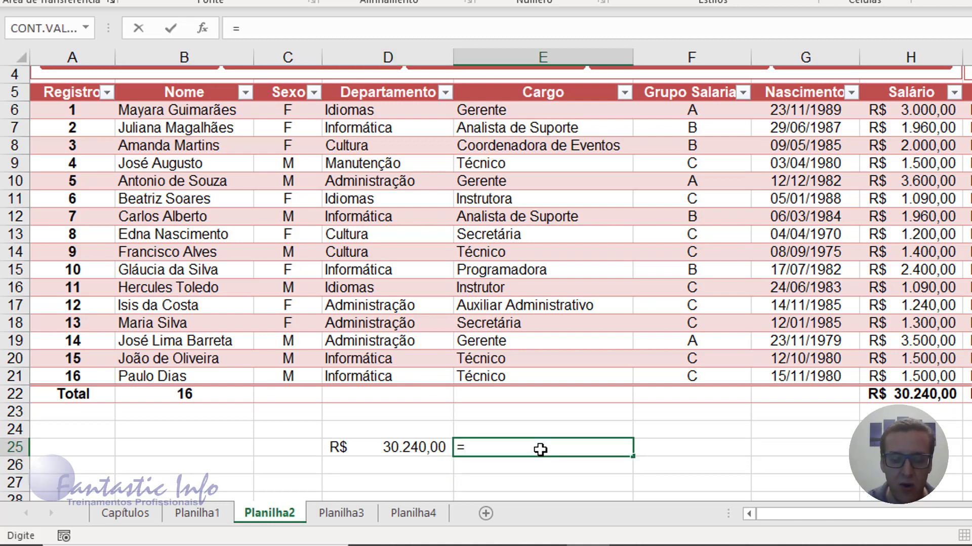
pyautogui.write('cont')
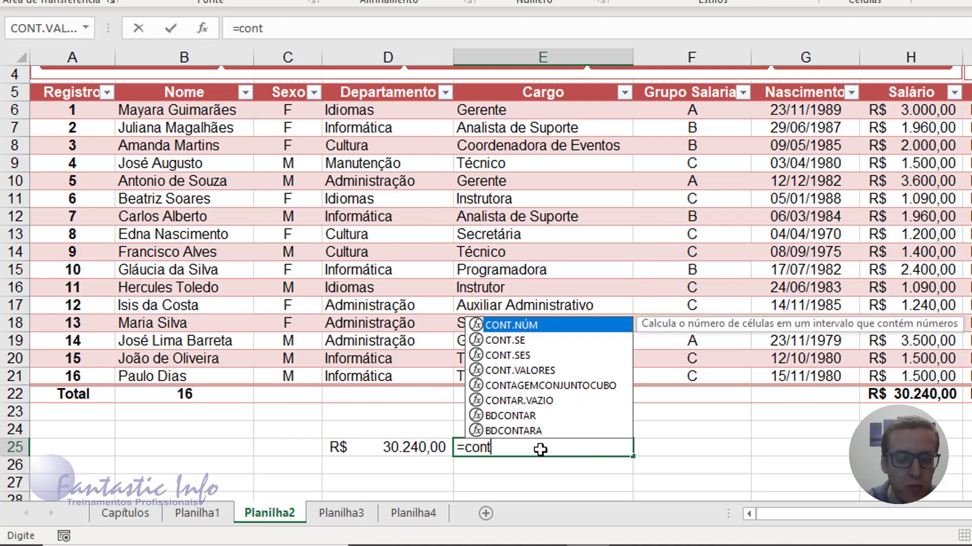
pyautogui.write('.va')
pyautogui.press('Tab')
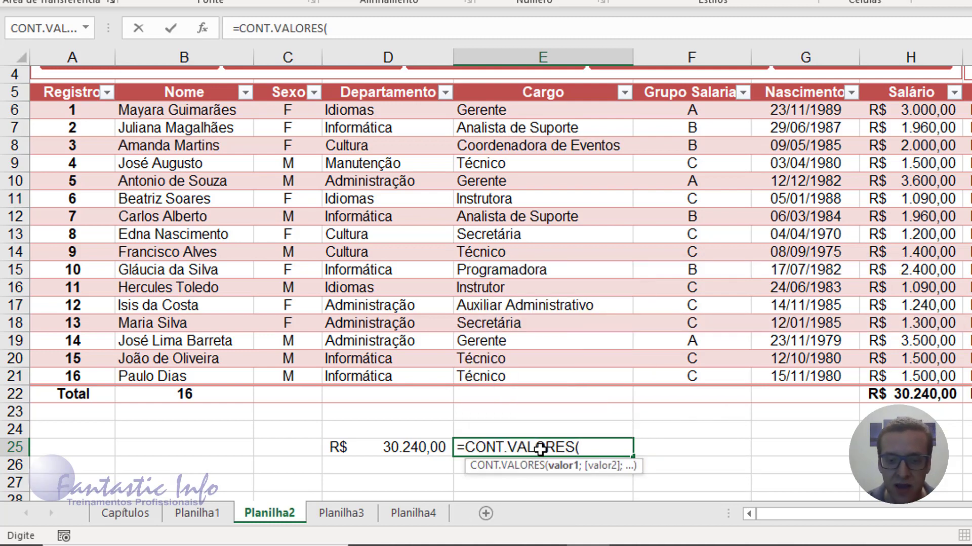
pyautogui.write('c')
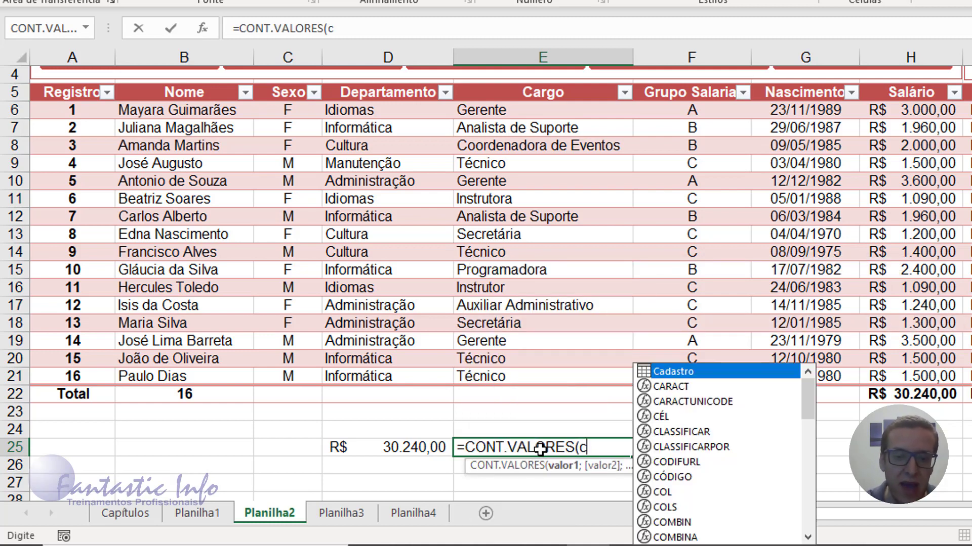
pyautogui.write('ad')
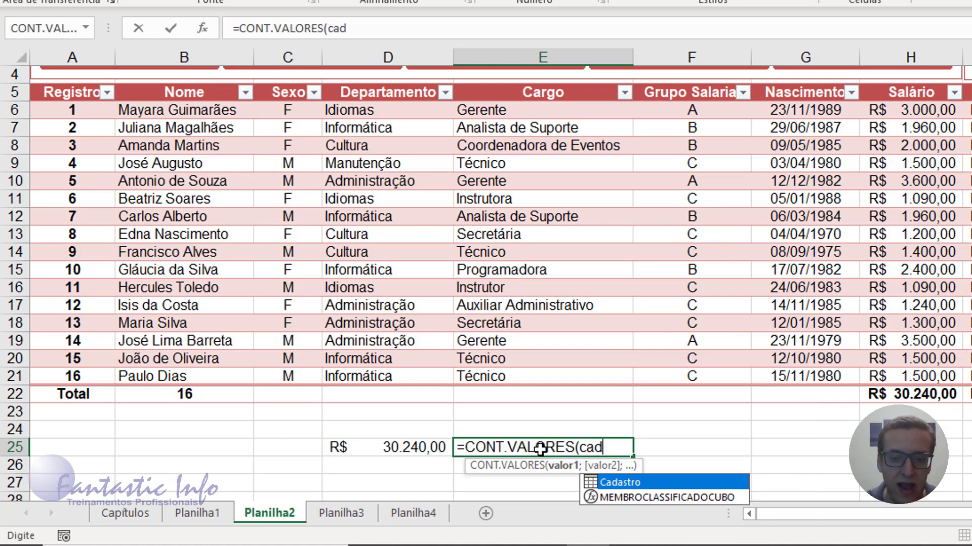
pyautogui.press('Tab')
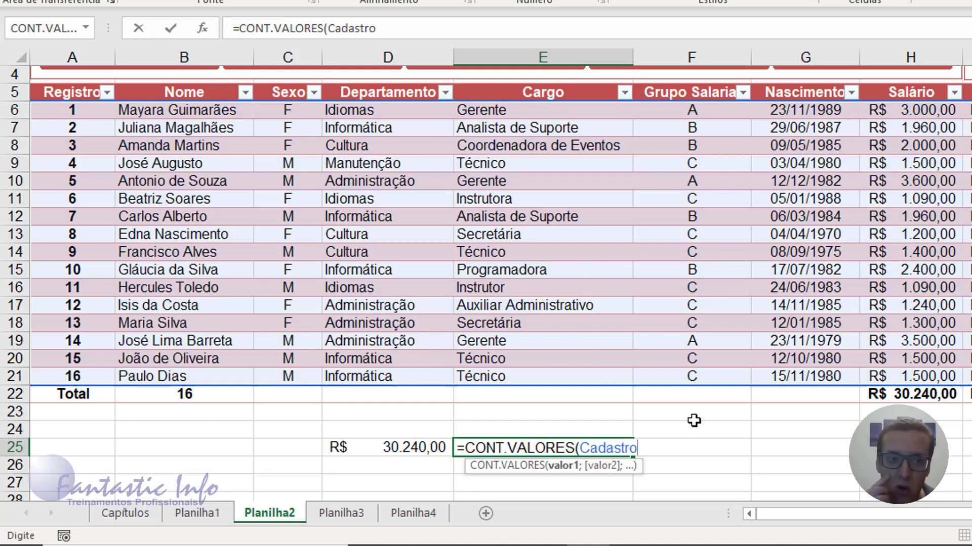
pyautogui.write('[')
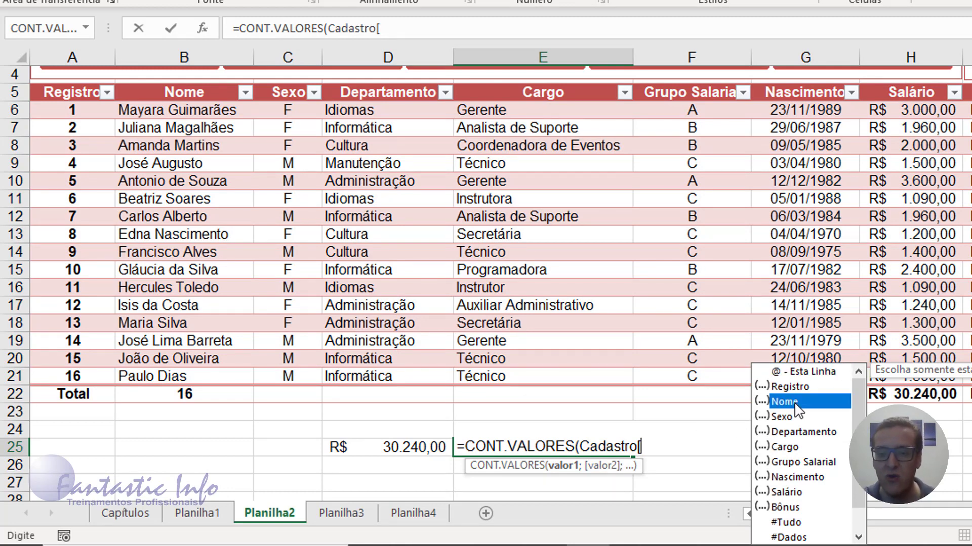
pyautogui.doubleClick(794, 403)
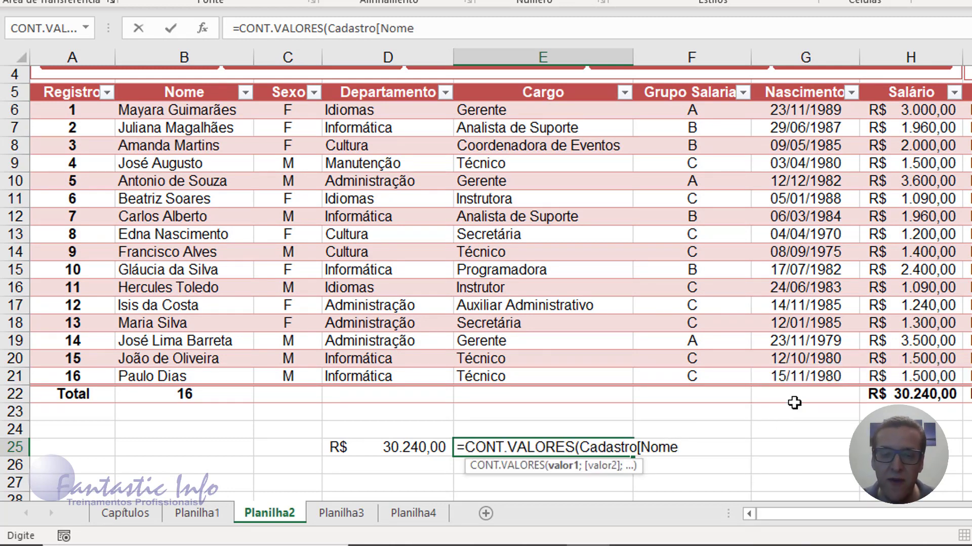
pyautogui.write(']')
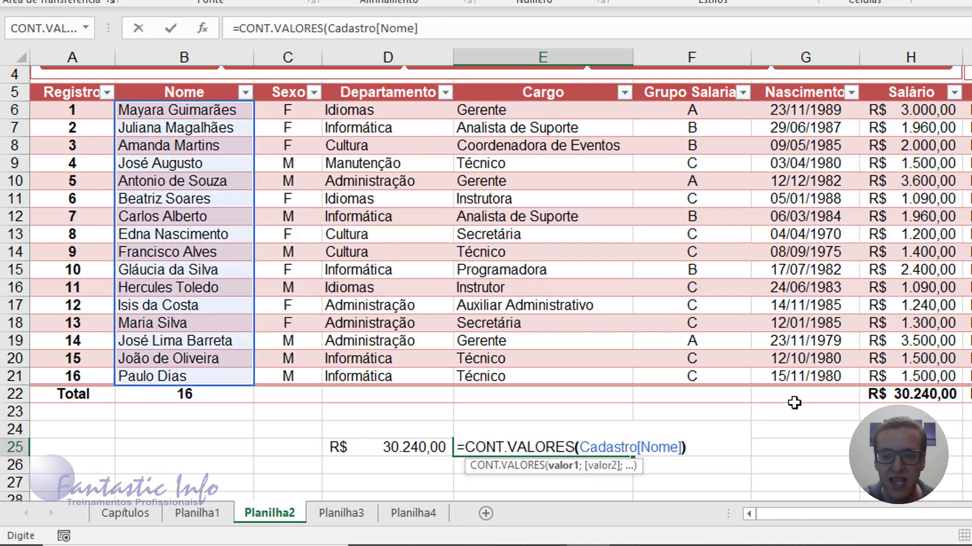
pyautogui.write(')')
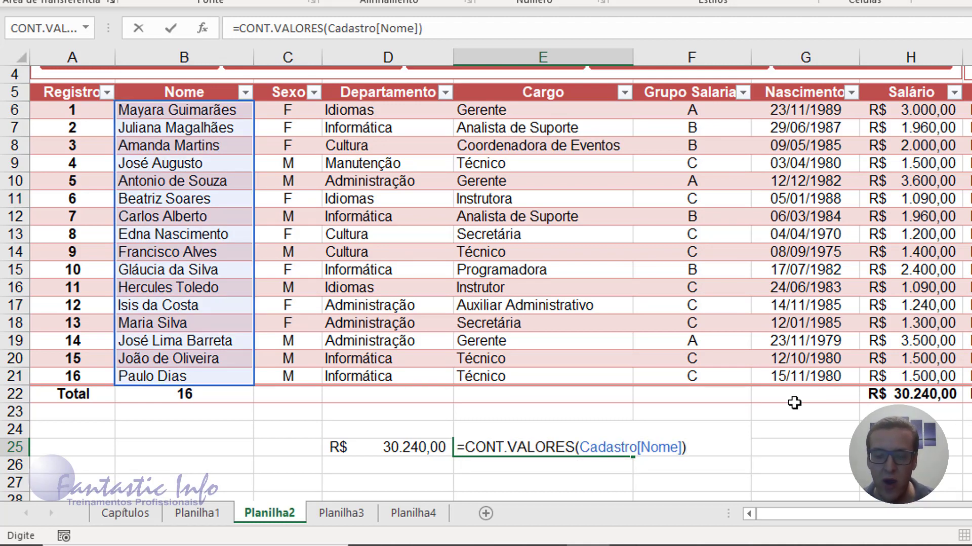
pyautogui.press('Return')
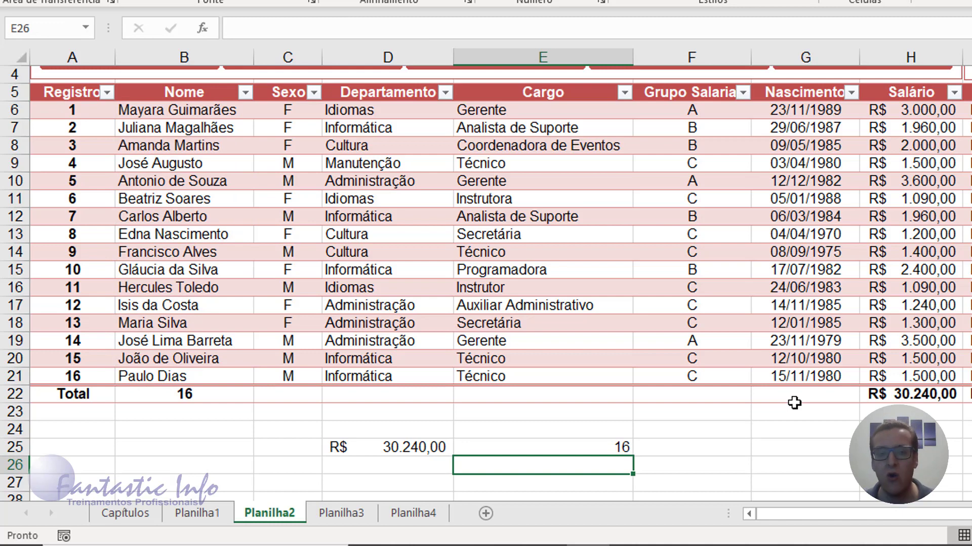
pyautogui.click(607, 441)
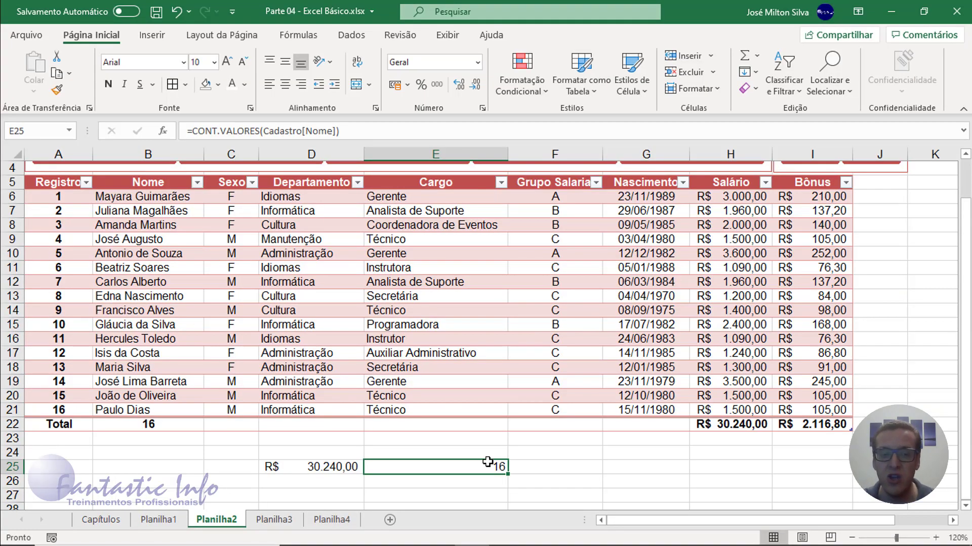
# - Switch to Planilha1 and select cell D7
pyautogui.click(161, 521)
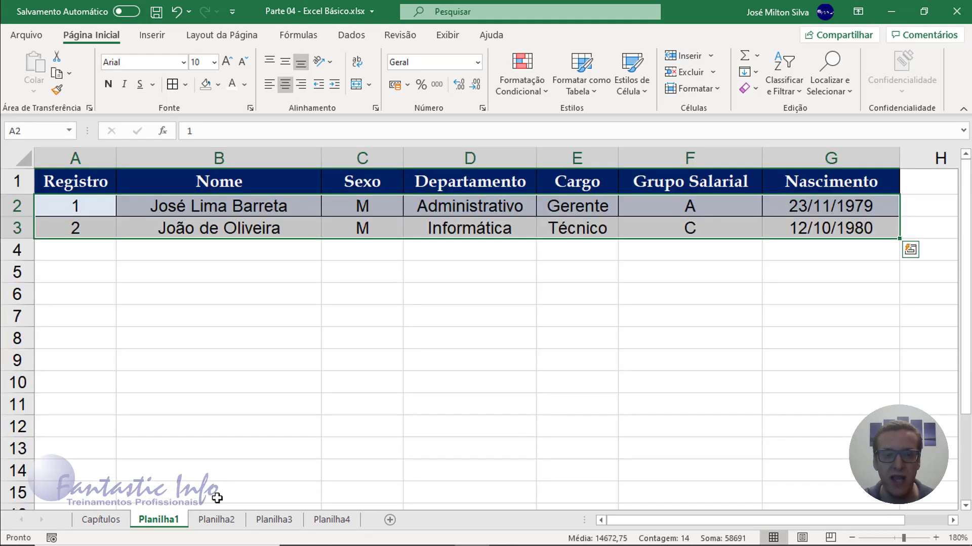
pyautogui.click(479, 340)
pyautogui.click(464, 300)
pyautogui.click(435, 316)
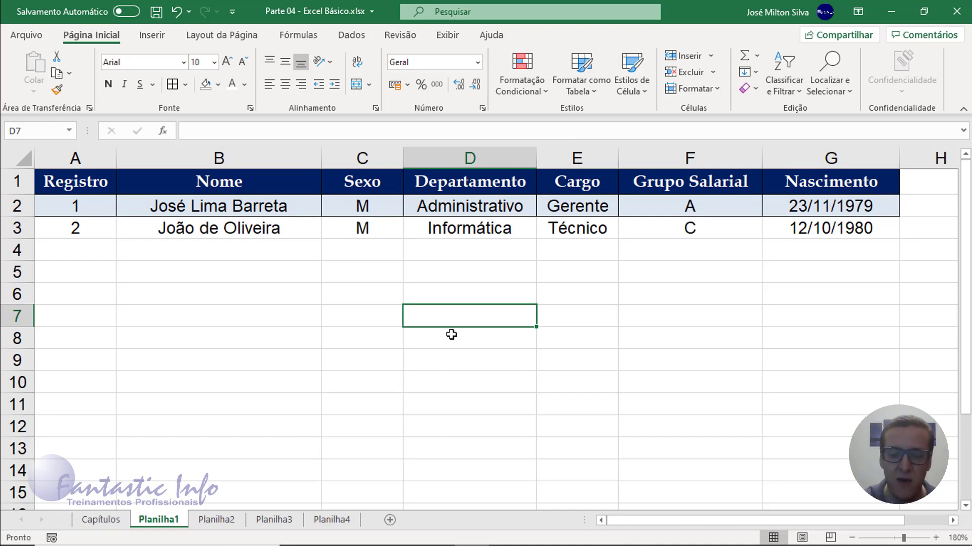
# - Enter =SOMA(Cadastro[Bônus]) in D7 via autocomplete, returning R$ 2.116,80
pyautogui.write('=som')
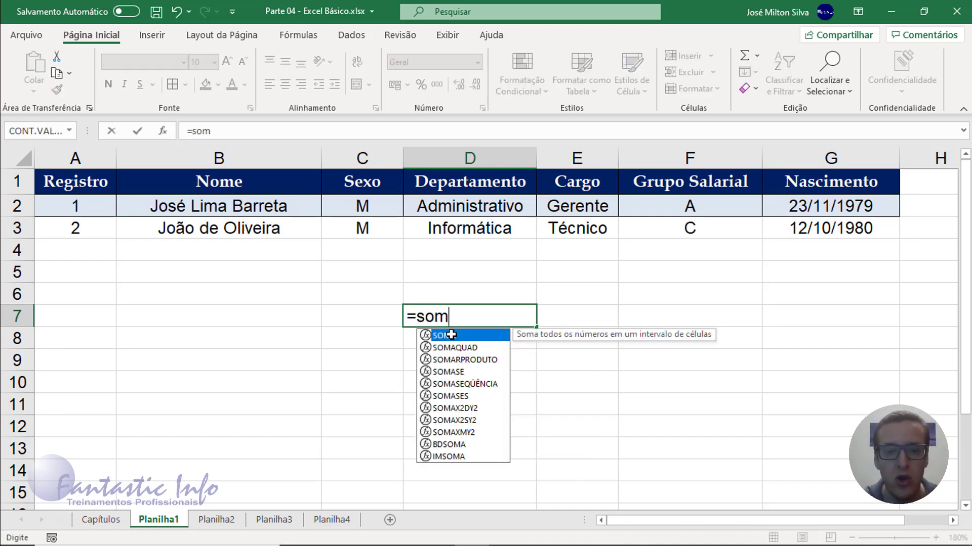
pyautogui.write('a')
pyautogui.press('Tab')
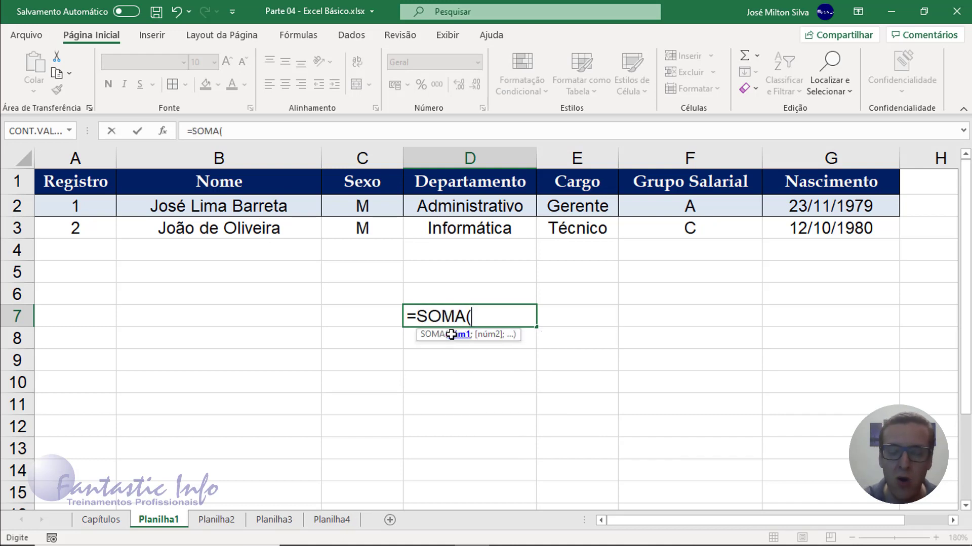
pyautogui.write('cad')
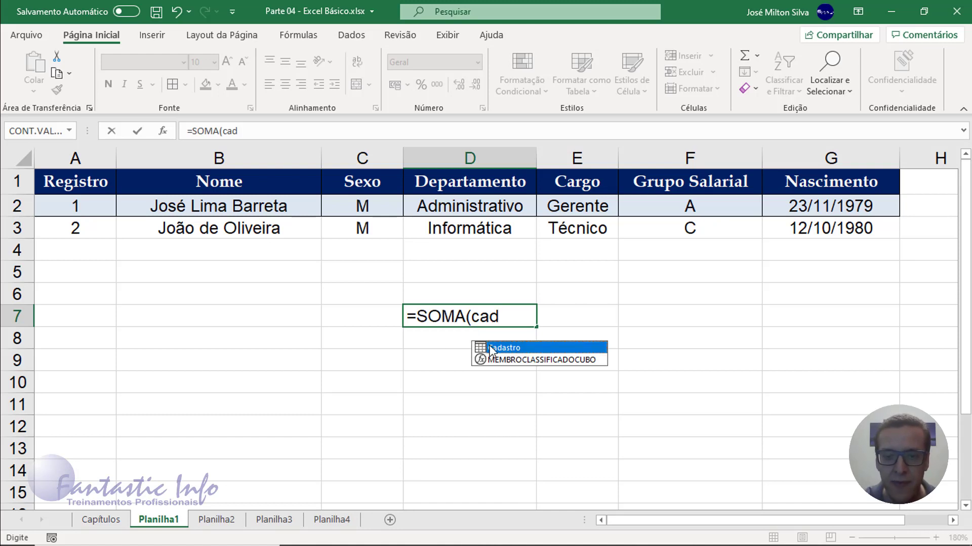
pyautogui.doubleClick(489, 346)
pyautogui.write('[')
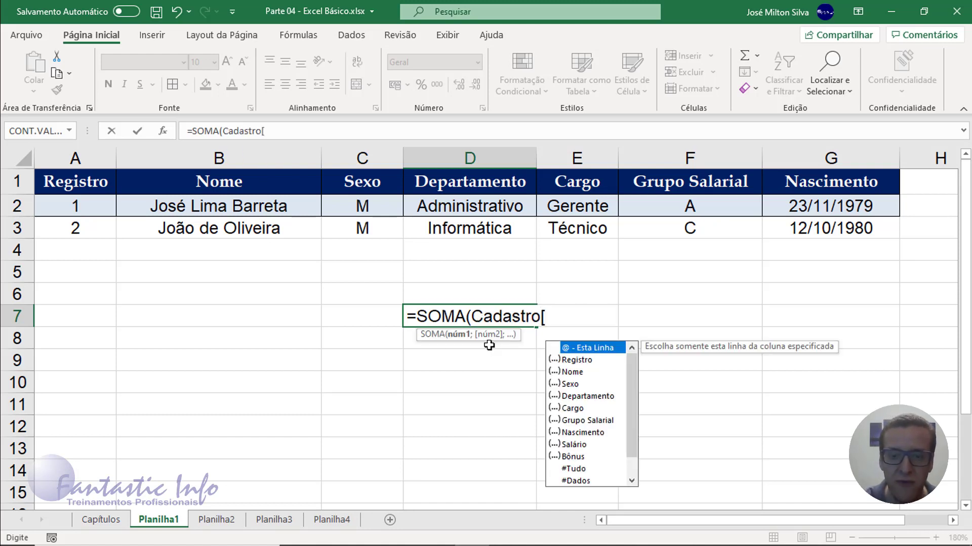
pyautogui.click(582, 458)
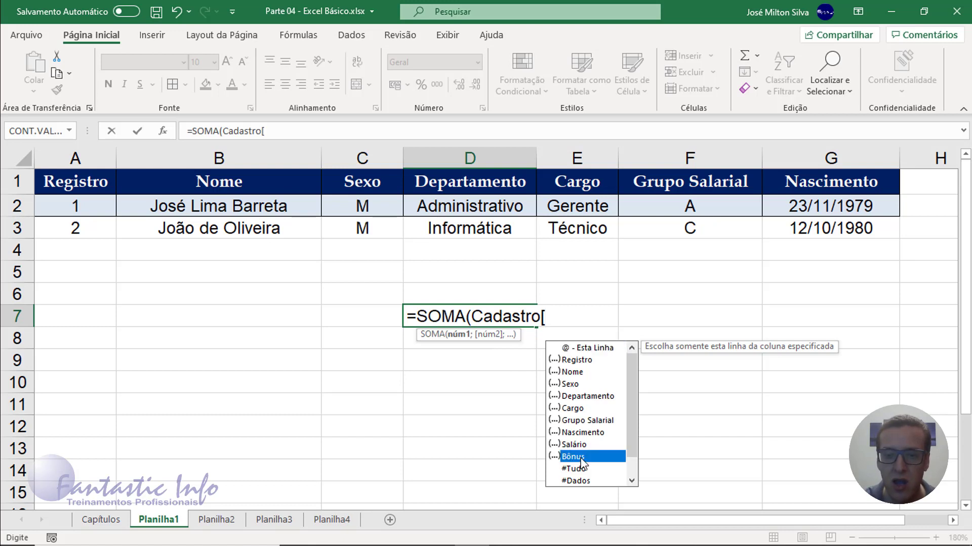
pyautogui.doubleClick(582, 457)
pyautogui.write(']')
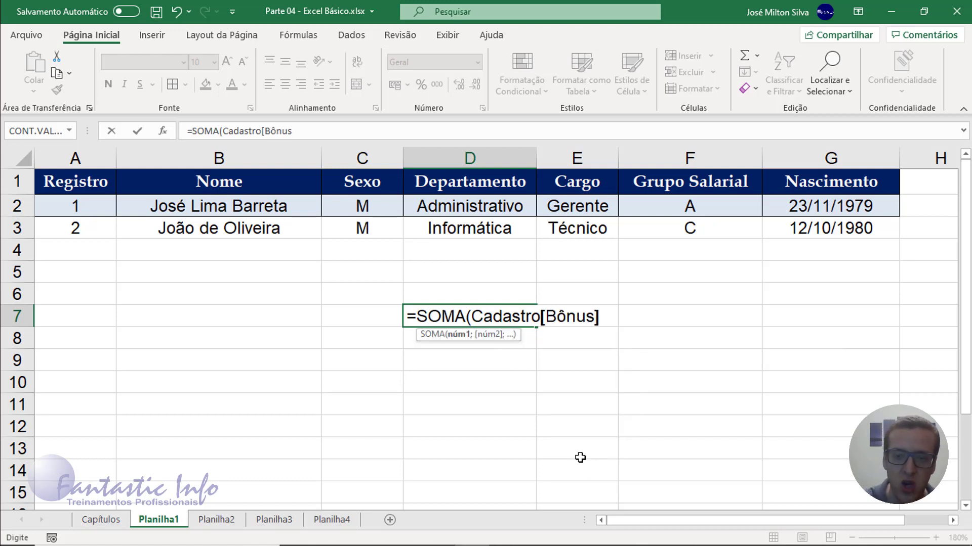
pyautogui.write(')')
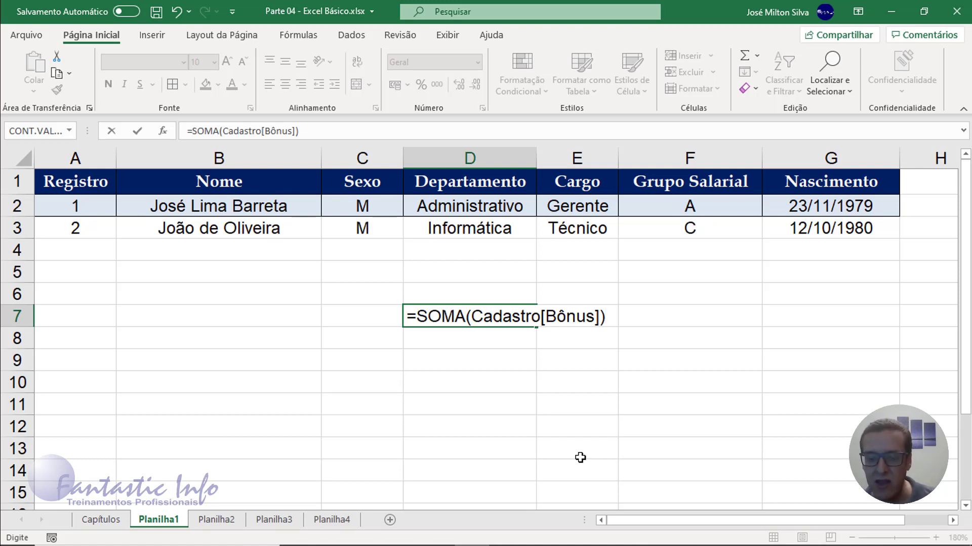
pyautogui.press('Return')
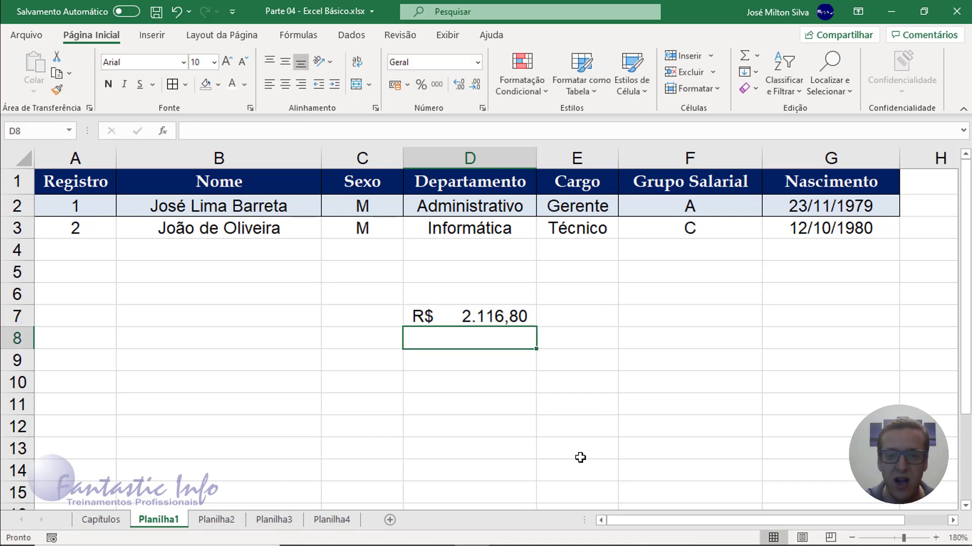
# - Recheck D7's formula and bring the slicers and Cadastro table results (R$ 30.240,00 and 16) into view
pyautogui.click(466, 318)
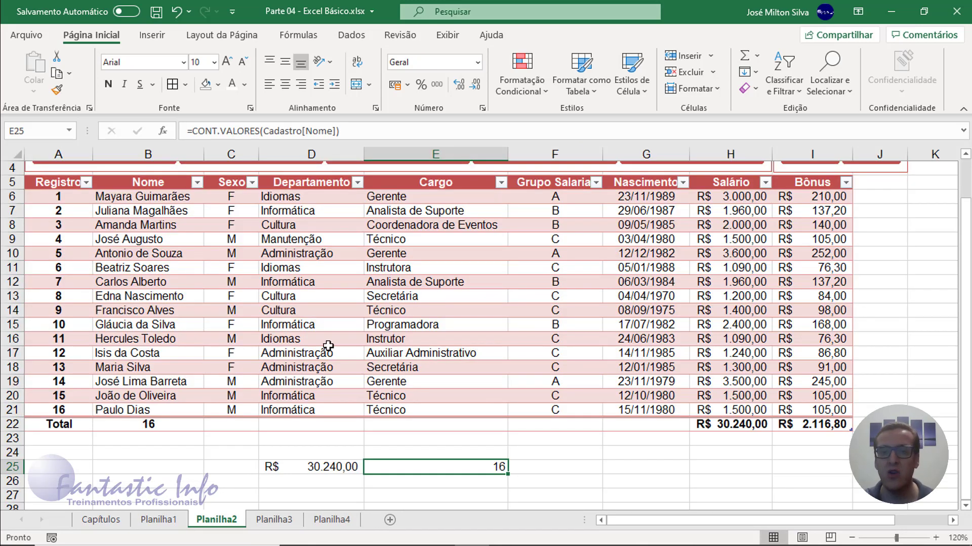
pyautogui.scroll(1, 332, 325)
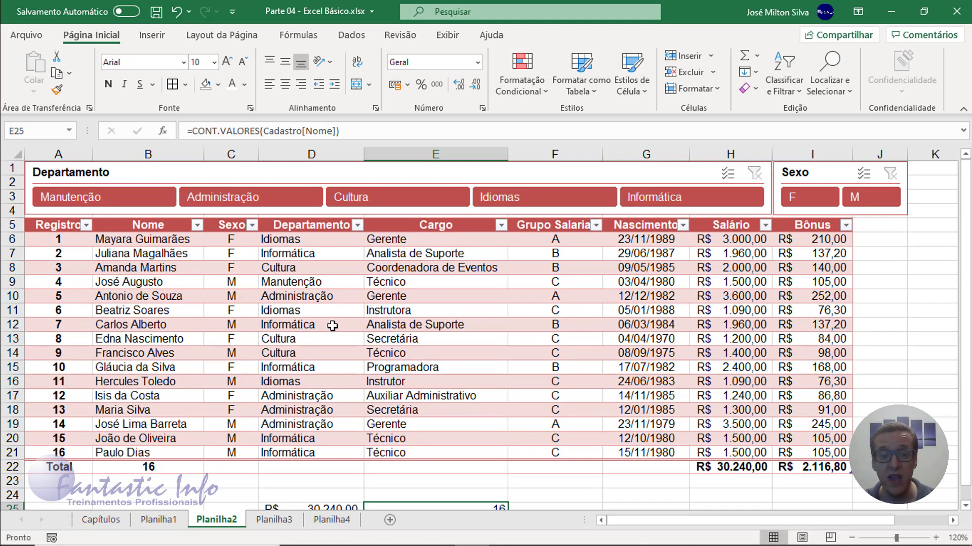